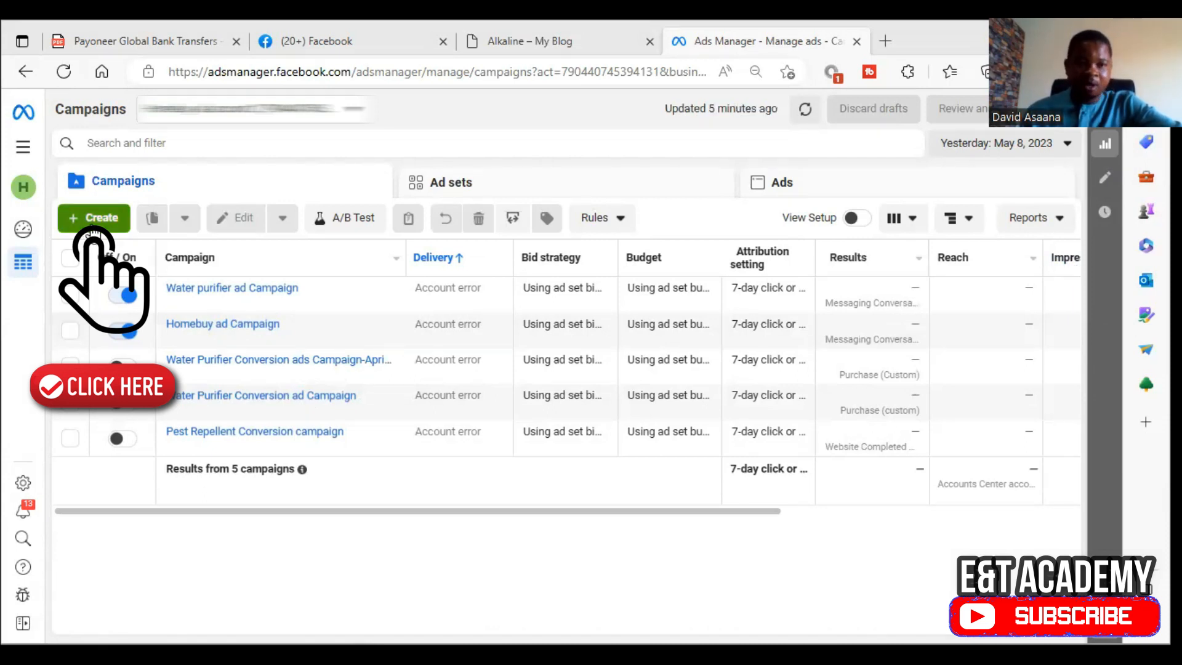
- Create a new auction campaign with the Traffic objective
{"action": "left_click", "coordinate": [96, 219]}
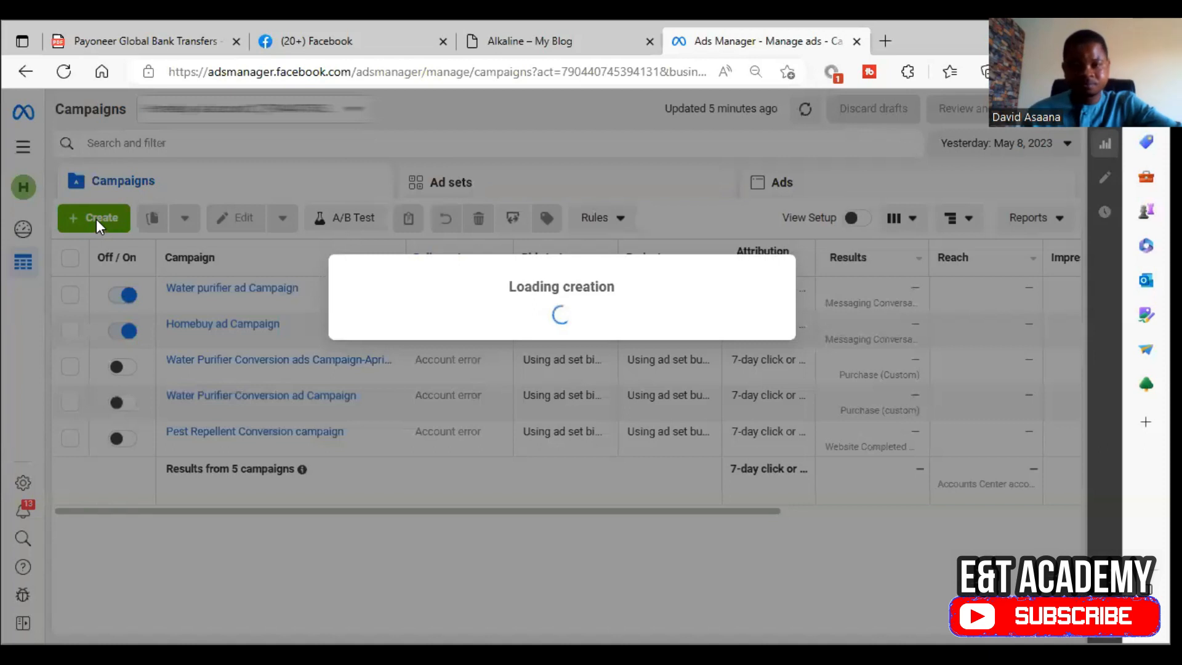
{"action": "scroll", "coordinate": [678, 319], "scroll_direction": "down", "scroll_amount": 3}
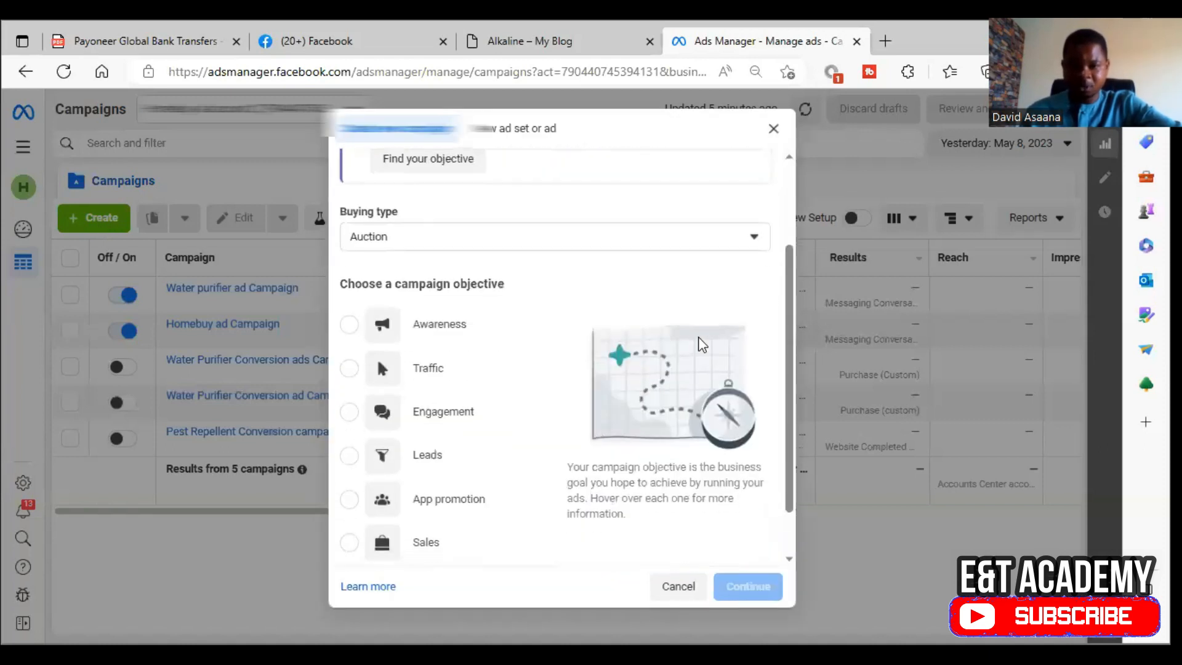
{"action": "mouse_move", "coordinate": [476, 315]}
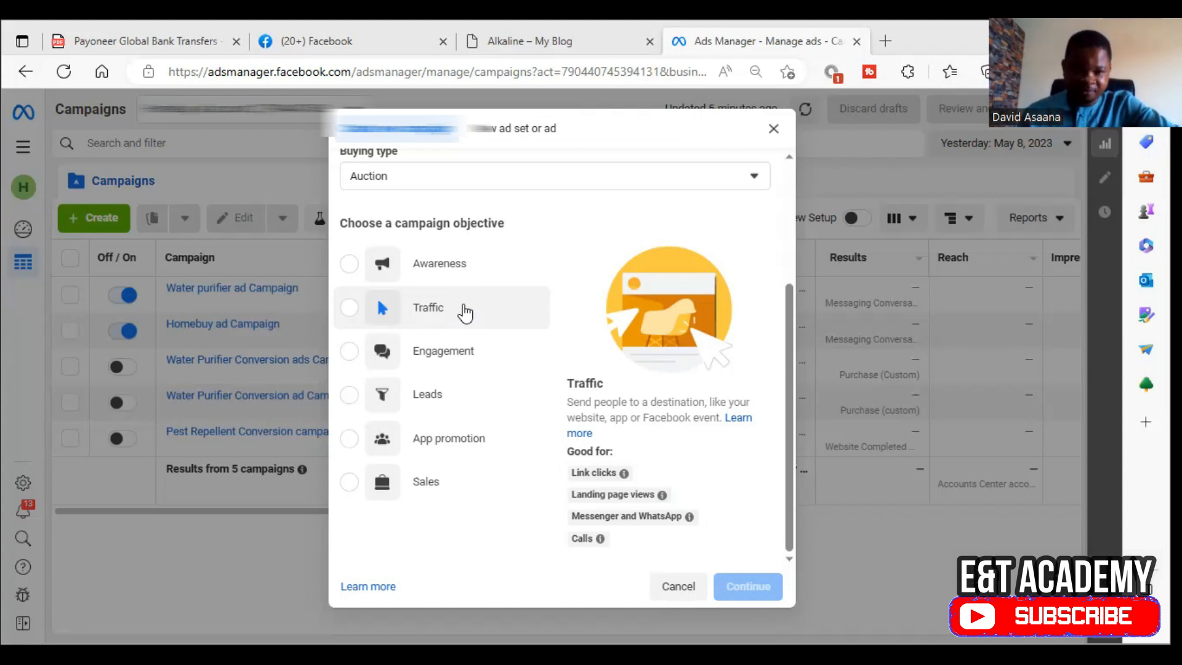
{"action": "left_click", "coordinate": [459, 317]}
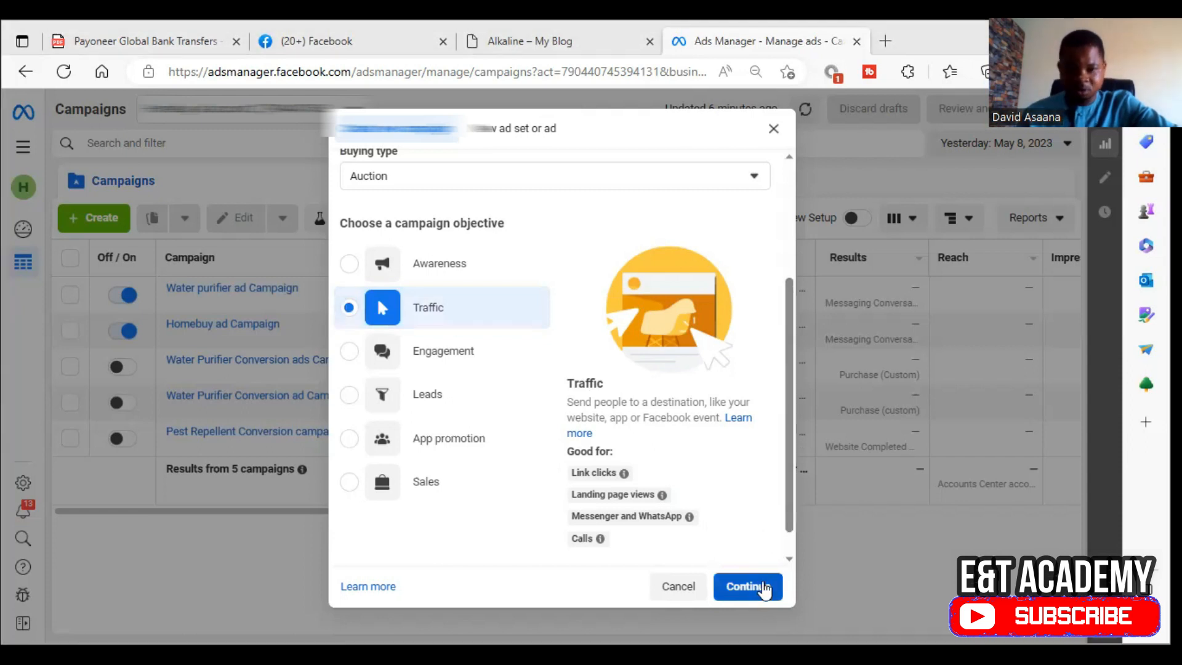
{"action": "left_click", "coordinate": [764, 587]}
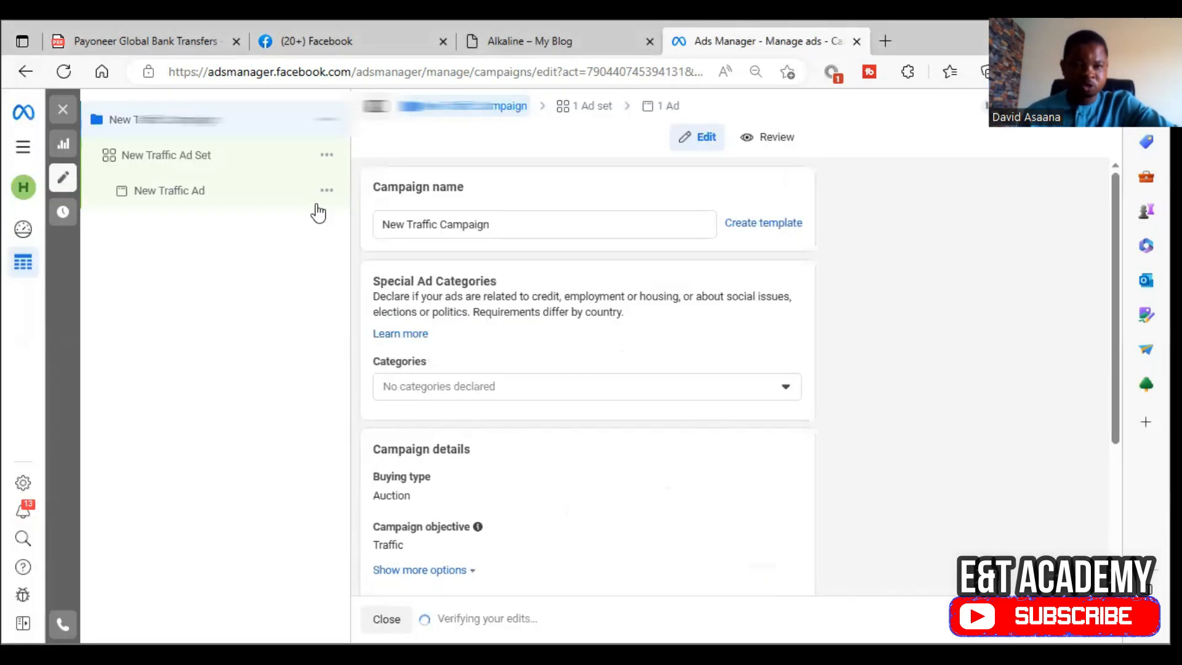
- Name the campaign "Water Purifier Traffic ads Campaign-May 2023" and continue to the ad set level
{"action": "left_click", "coordinate": [448, 229]}
{"action": "key", "text": "ctrl+a"}
{"action": "type", "text": "Water Purifier Traffic ads Campaign-May 2023"}
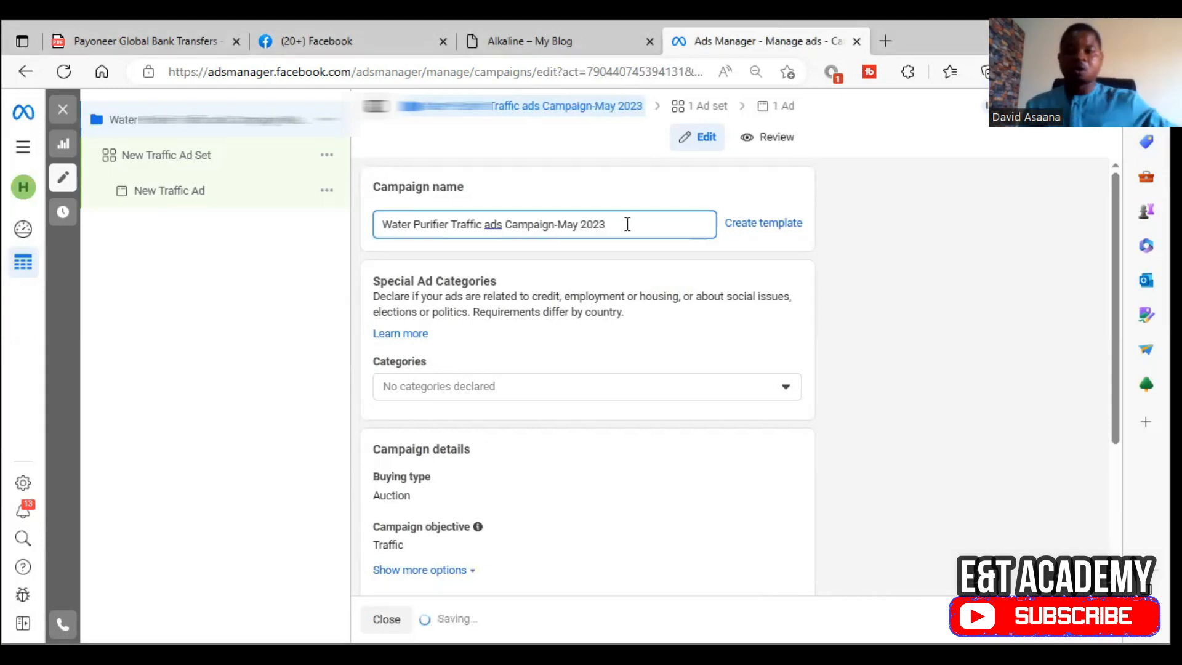
{"action": "scroll", "coordinate": [817, 325], "scroll_direction": "down", "scroll_amount": 3}
{"action": "scroll", "coordinate": [968, 443], "scroll_direction": "down", "scroll_amount": 1}
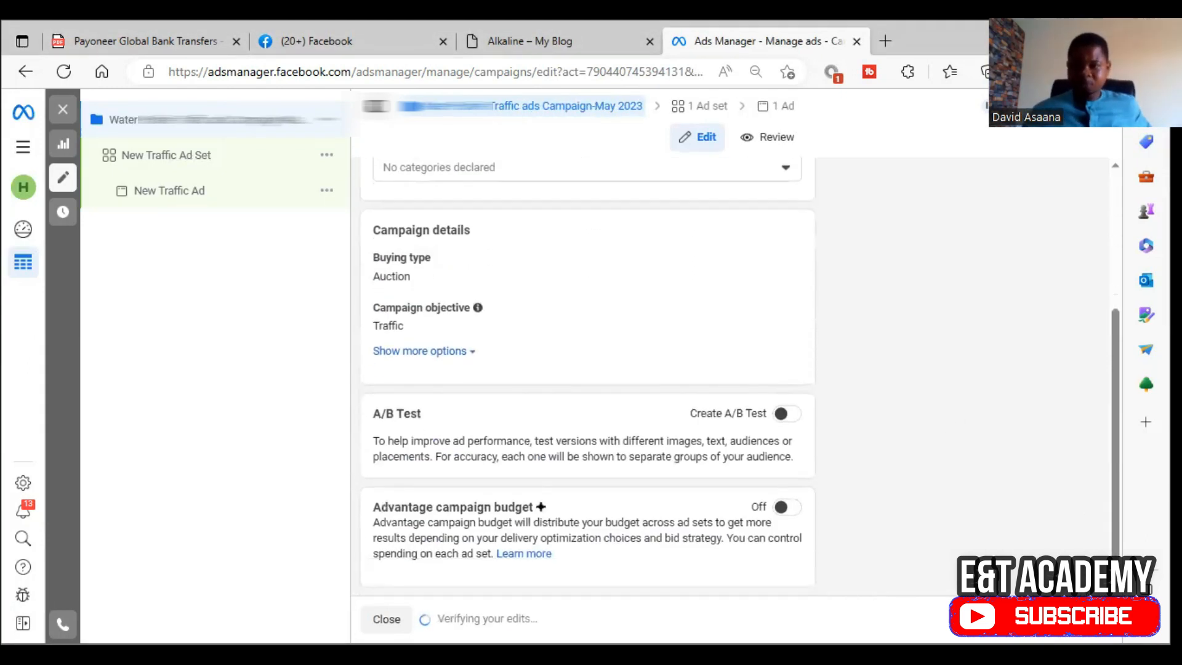
{"action": "left_click", "coordinate": [1086, 619]}
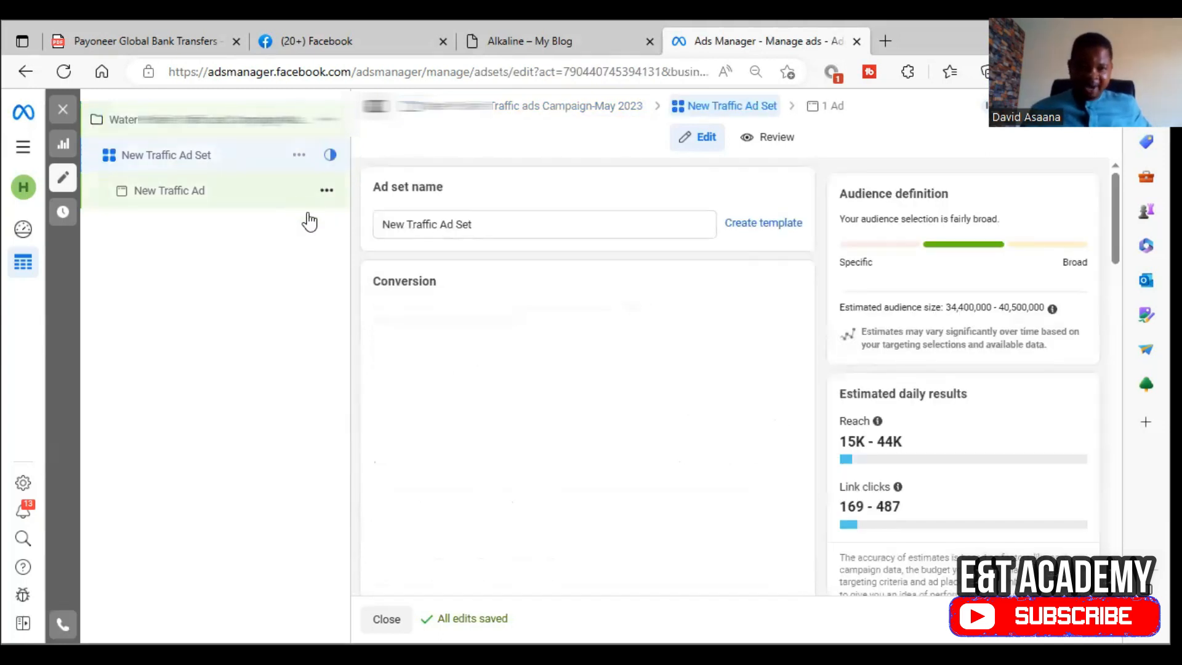
- Set the ad set's conversion location to Website
{"action": "scroll", "coordinate": [496, 250], "scroll_direction": "down", "scroll_amount": 8}
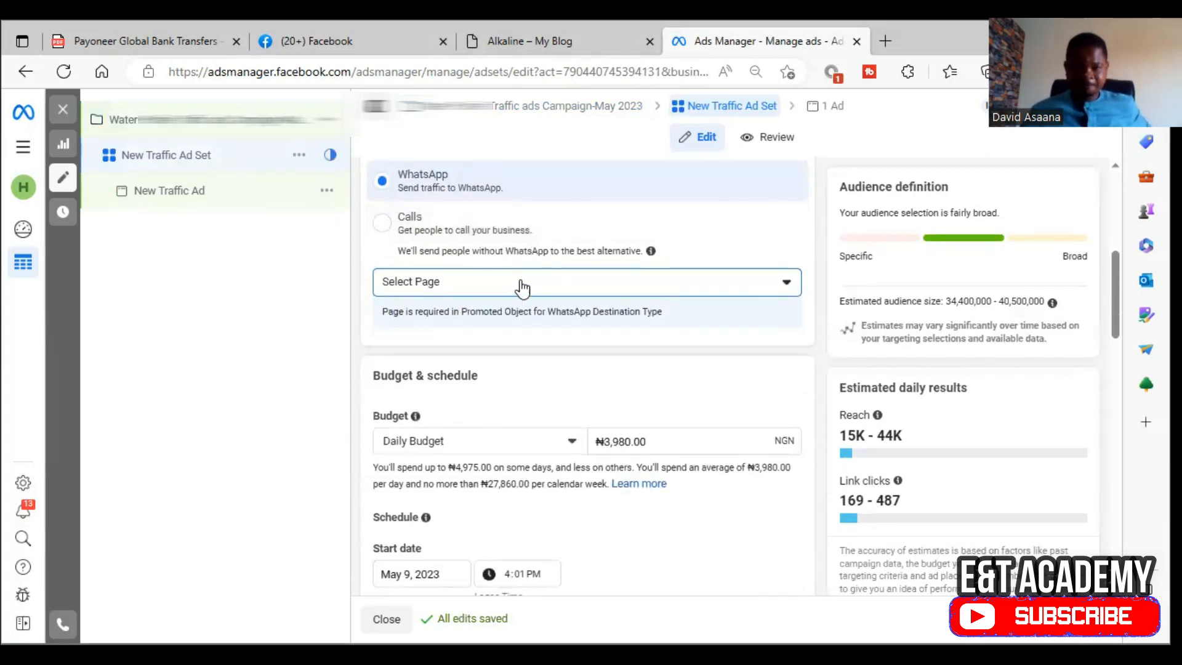
{"action": "scroll", "coordinate": [541, 356], "scroll_direction": "up", "scroll_amount": 4}
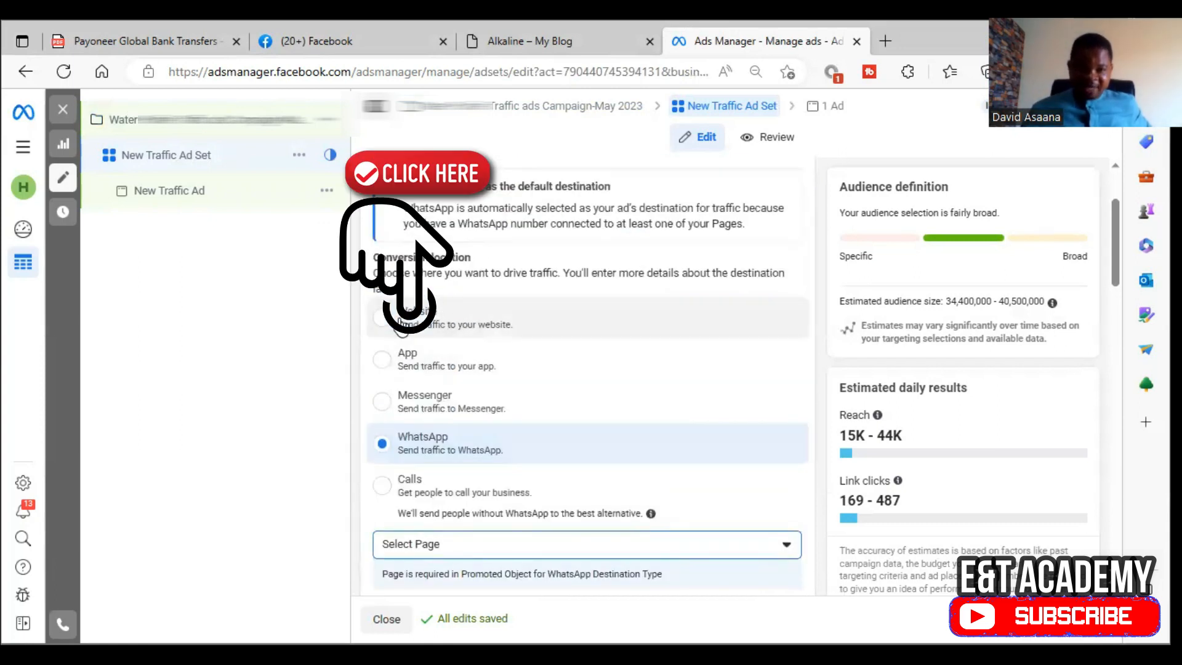
{"action": "left_click", "coordinate": [396, 322]}
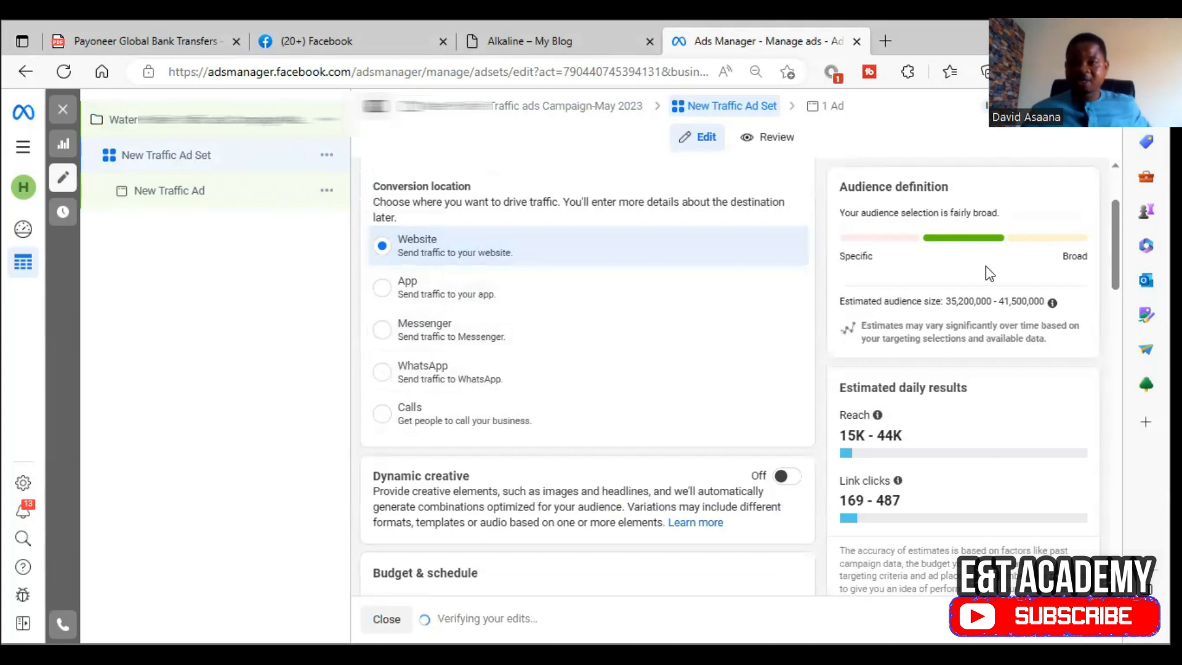
- Enable an end date in the ad set's schedule and set it to May 17, 2023
{"action": "scroll", "coordinate": [454, 304], "scroll_direction": "down", "scroll_amount": 6}
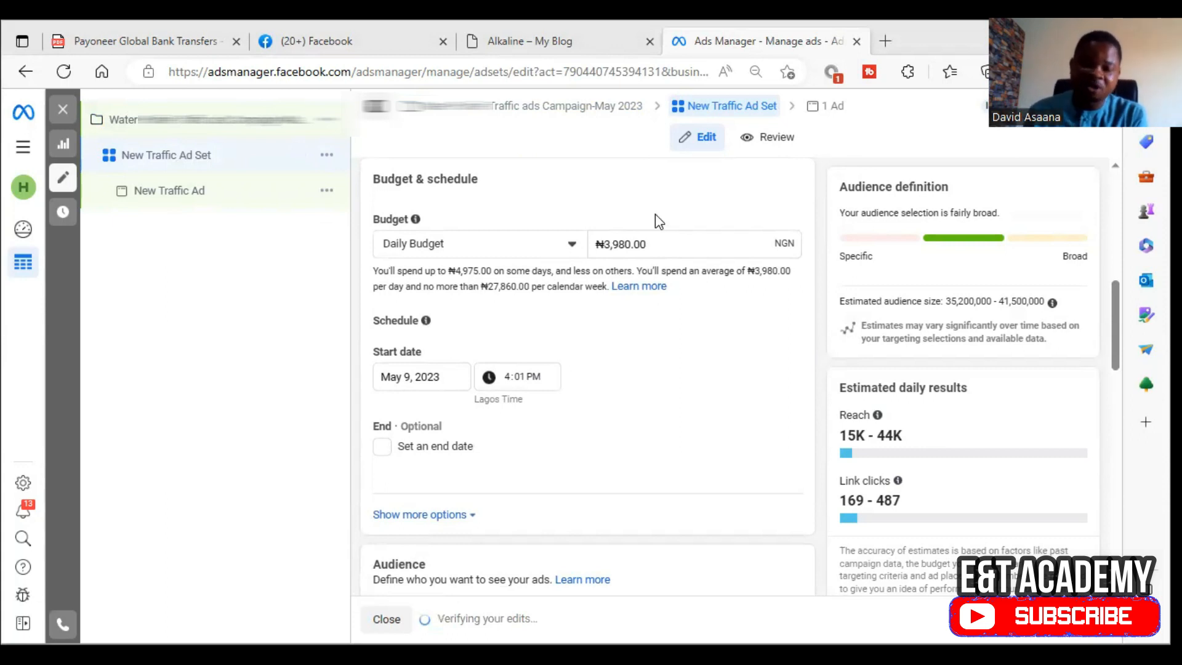
{"action": "scroll", "coordinate": [677, 243], "scroll_direction": "down", "scroll_amount": 2}
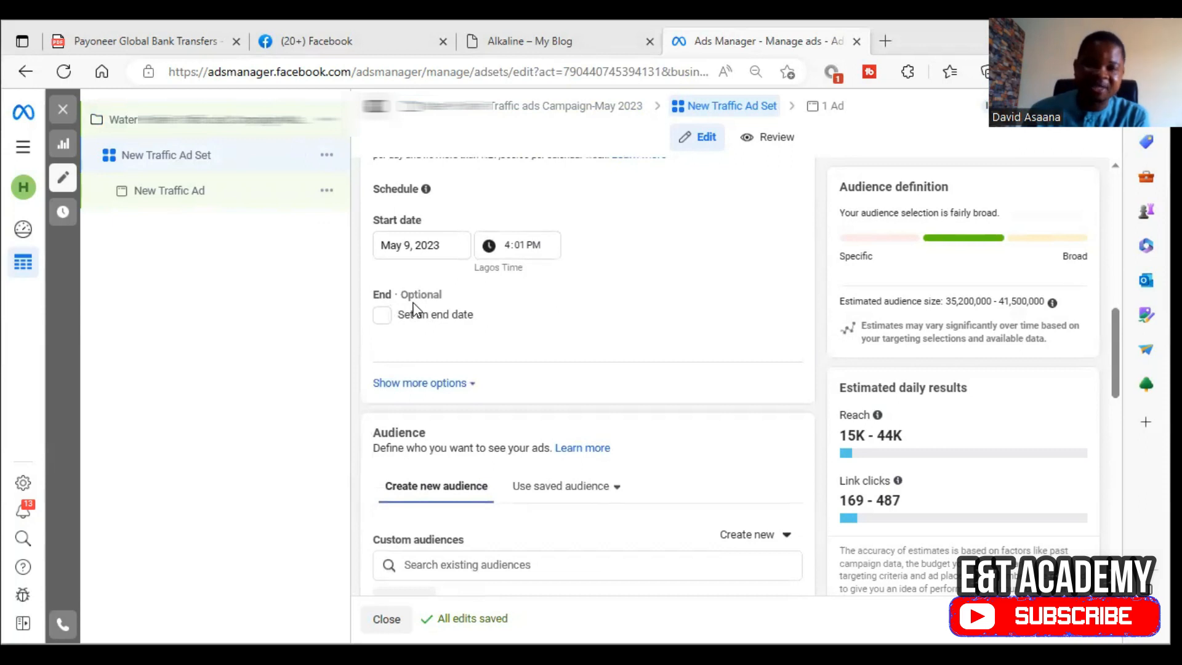
{"action": "scroll", "coordinate": [803, 275], "scroll_direction": "up", "scroll_amount": 3}
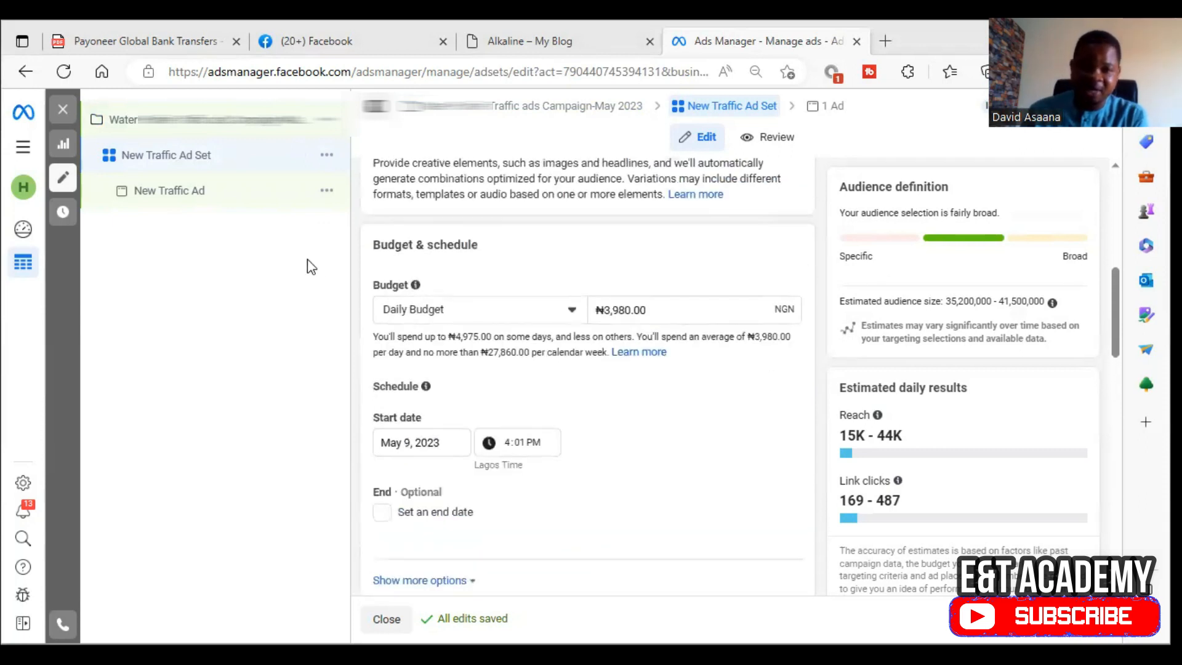
{"action": "scroll", "coordinate": [651, 320], "scroll_direction": "down", "scroll_amount": 2}
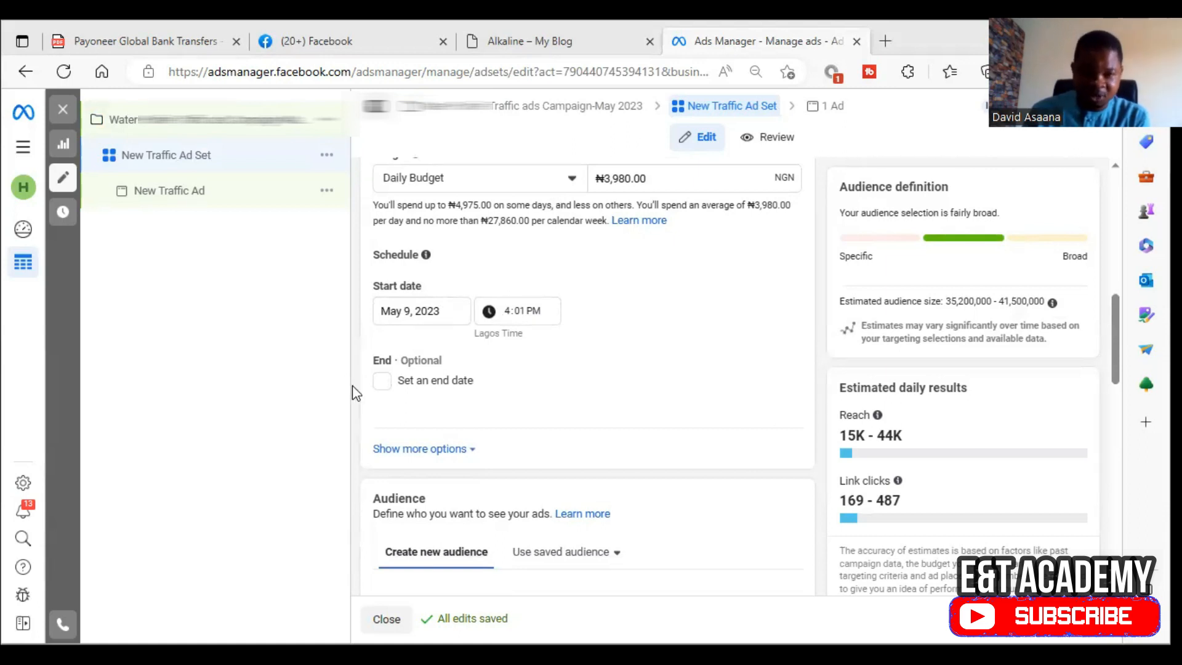
{"action": "left_click", "coordinate": [387, 388]}
{"action": "left_click", "coordinate": [434, 416]}
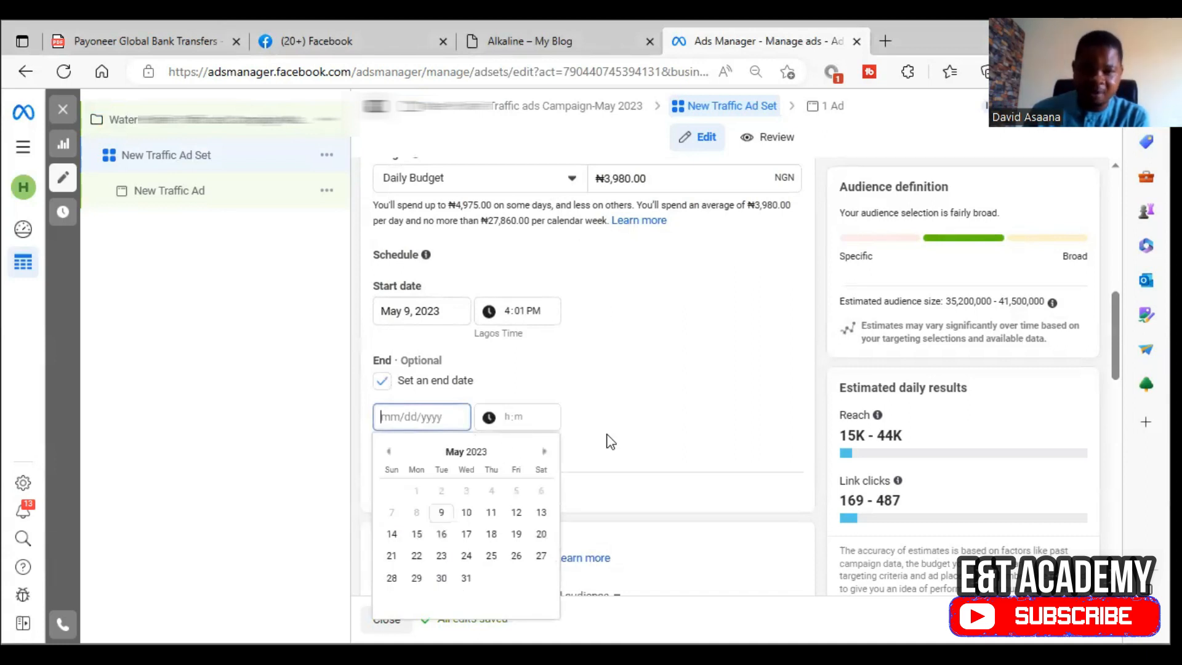
{"action": "left_click", "coordinate": [475, 534]}
- Open the new audience's locations, age and detailed targeting for editing and turn on Advantage detailed targeting
{"action": "scroll", "coordinate": [648, 395], "scroll_direction": "down", "scroll_amount": 6}
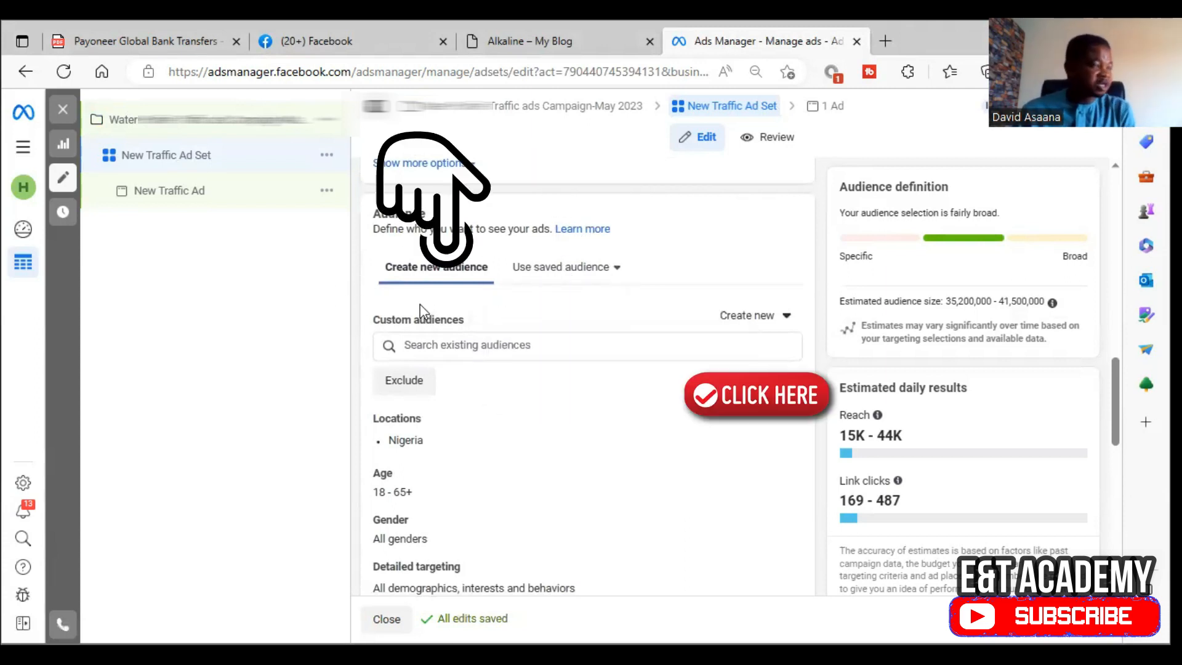
{"action": "scroll", "coordinate": [530, 394], "scroll_direction": "down", "scroll_amount": 1}
{"action": "scroll", "coordinate": [530, 369], "scroll_direction": "down", "scroll_amount": 1}
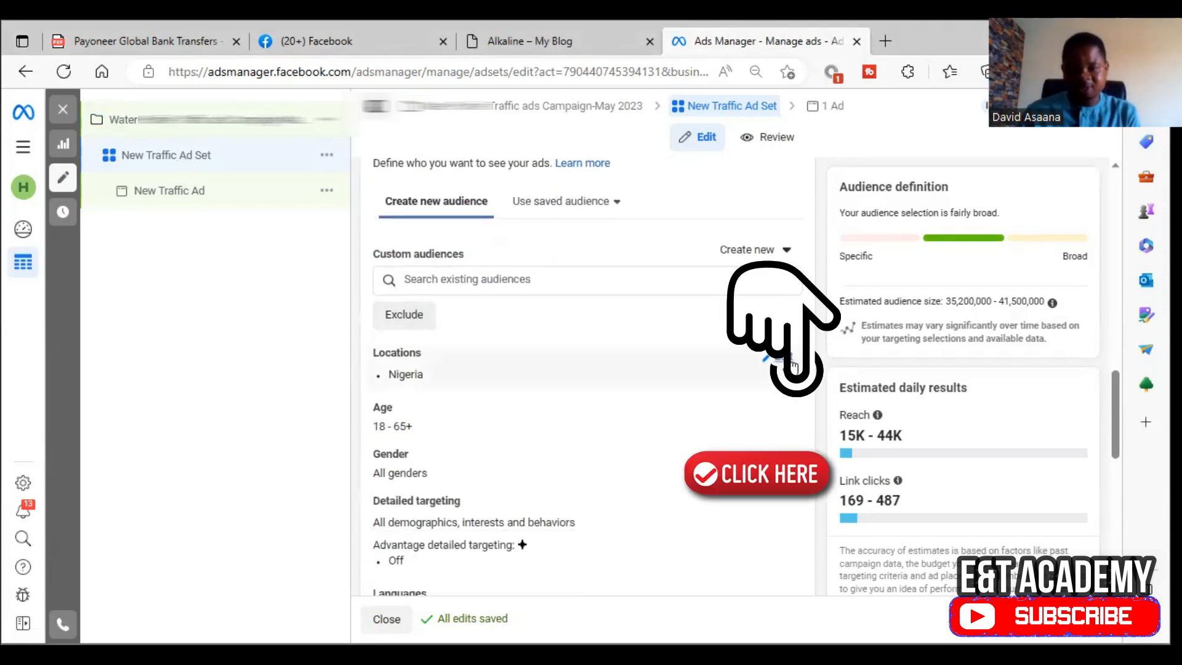
{"action": "left_click", "coordinate": [795, 366]}
{"action": "scroll", "coordinate": [624, 416], "scroll_direction": "down", "scroll_amount": 5}
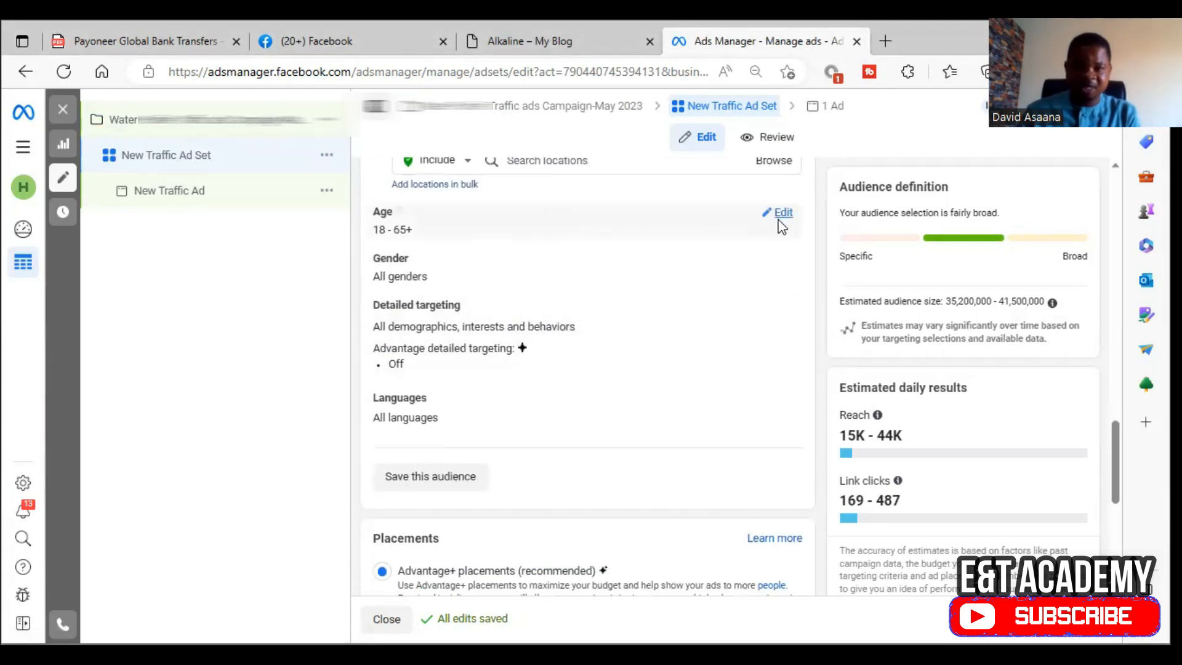
{"action": "left_click", "coordinate": [776, 215]}
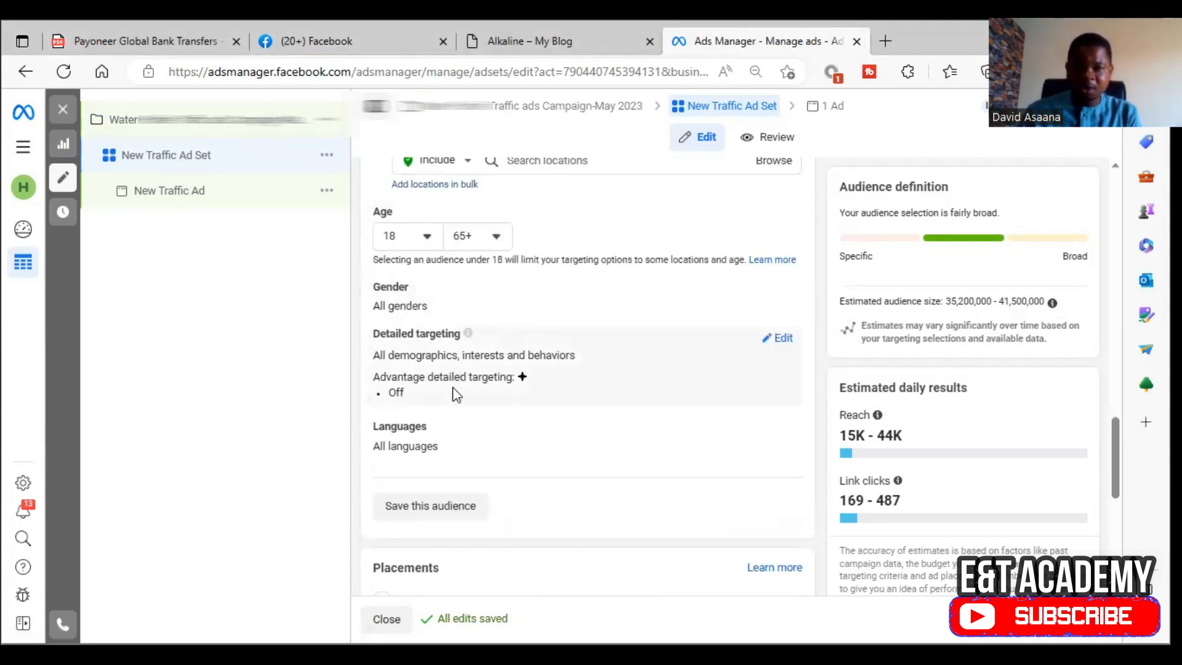
{"action": "left_click", "coordinate": [777, 340]}
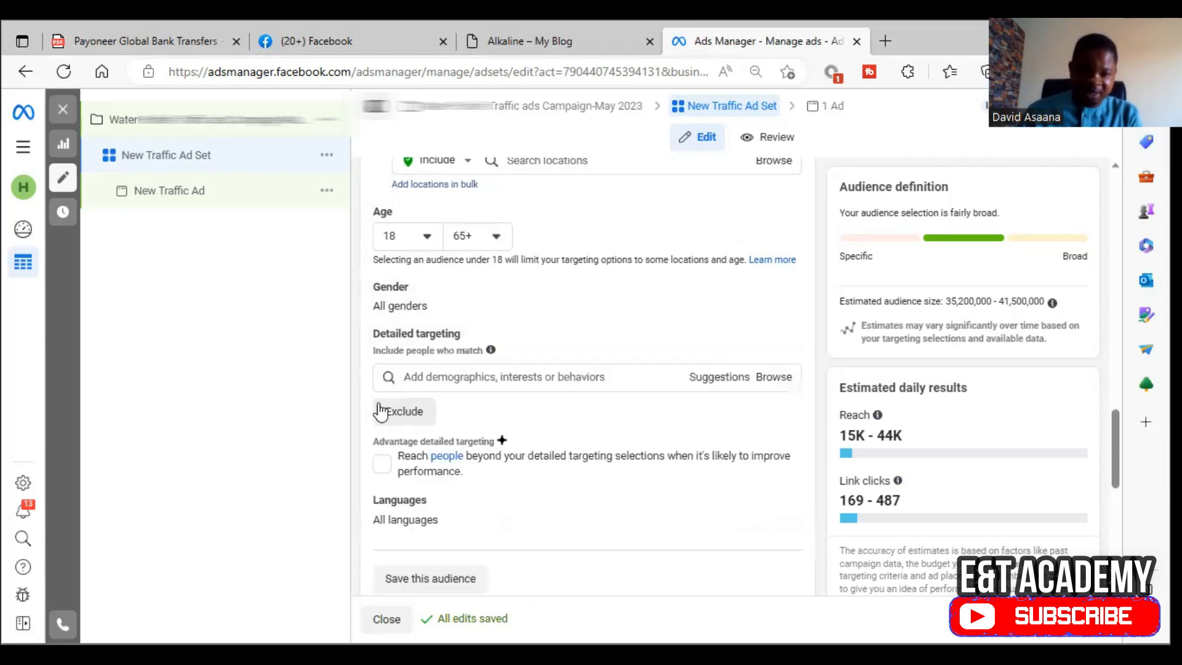
{"action": "left_click", "coordinate": [383, 464]}
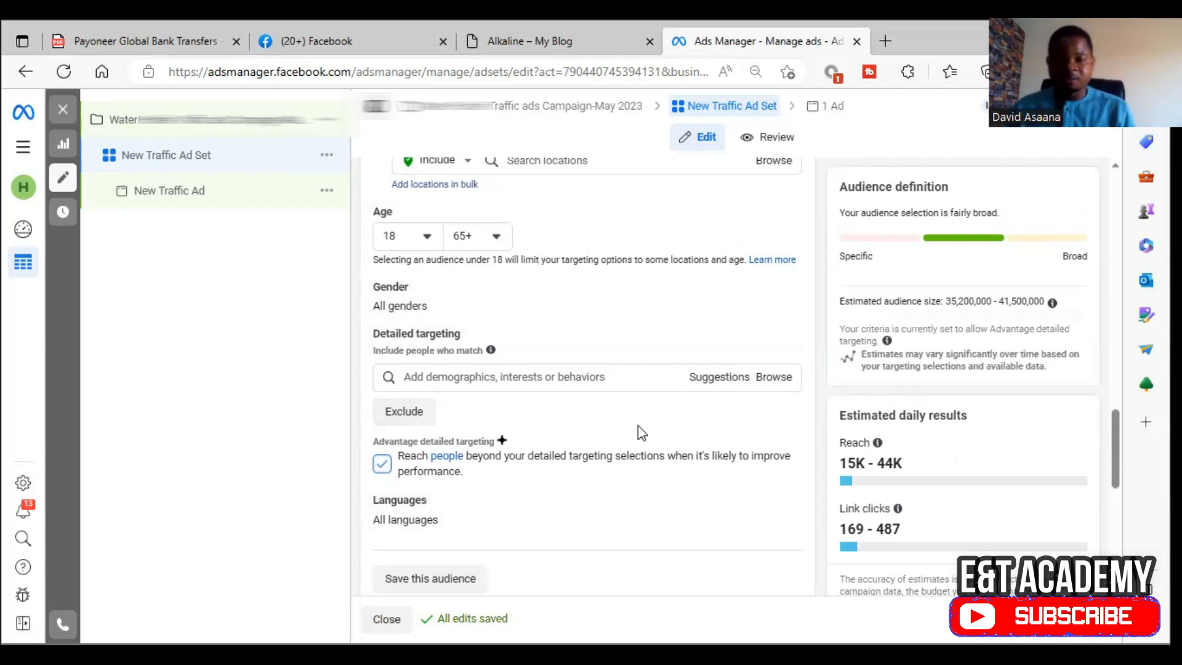
- Open the detailed targeting search to look for demographics, interests or behaviors to add
{"action": "left_click", "coordinate": [591, 380]}
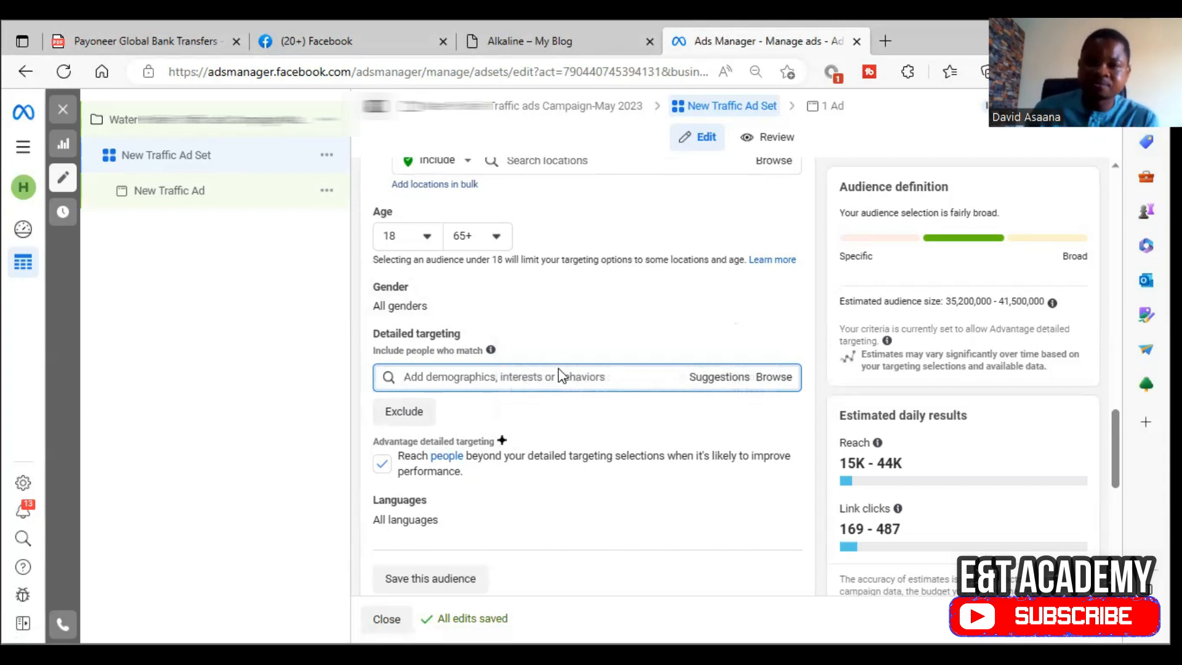
{"action": "scroll", "coordinate": [572, 370], "scroll_direction": "down", "scroll_amount": 3}
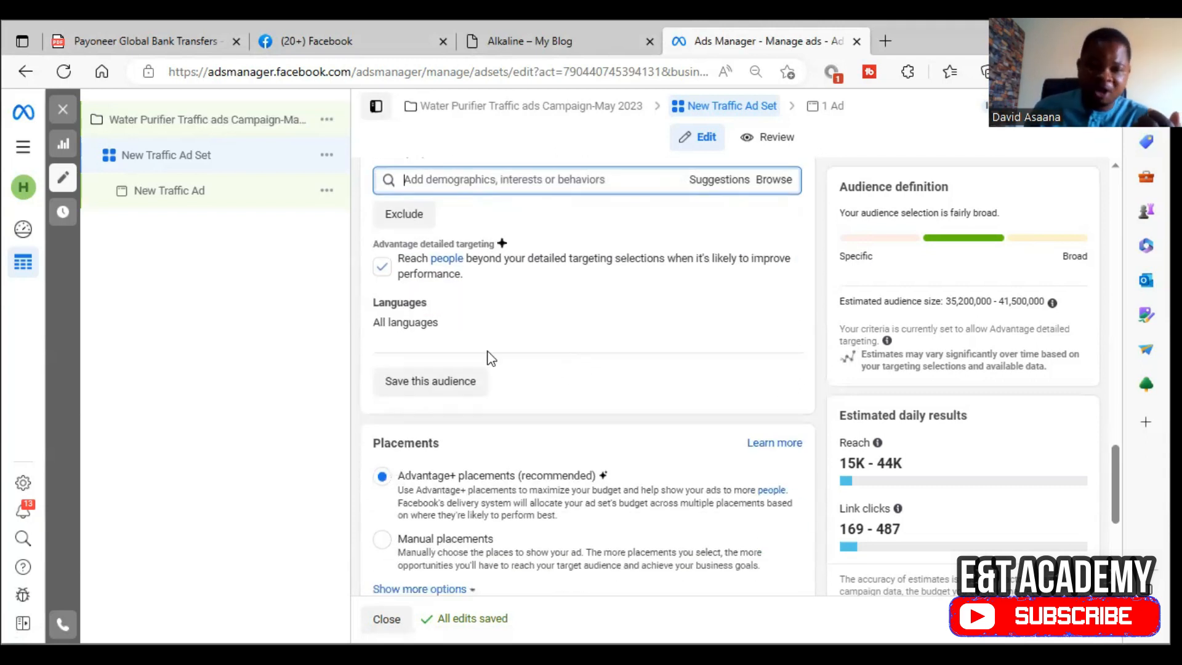
{"action": "scroll", "coordinate": [506, 332], "scroll_direction": "up", "scroll_amount": 2}
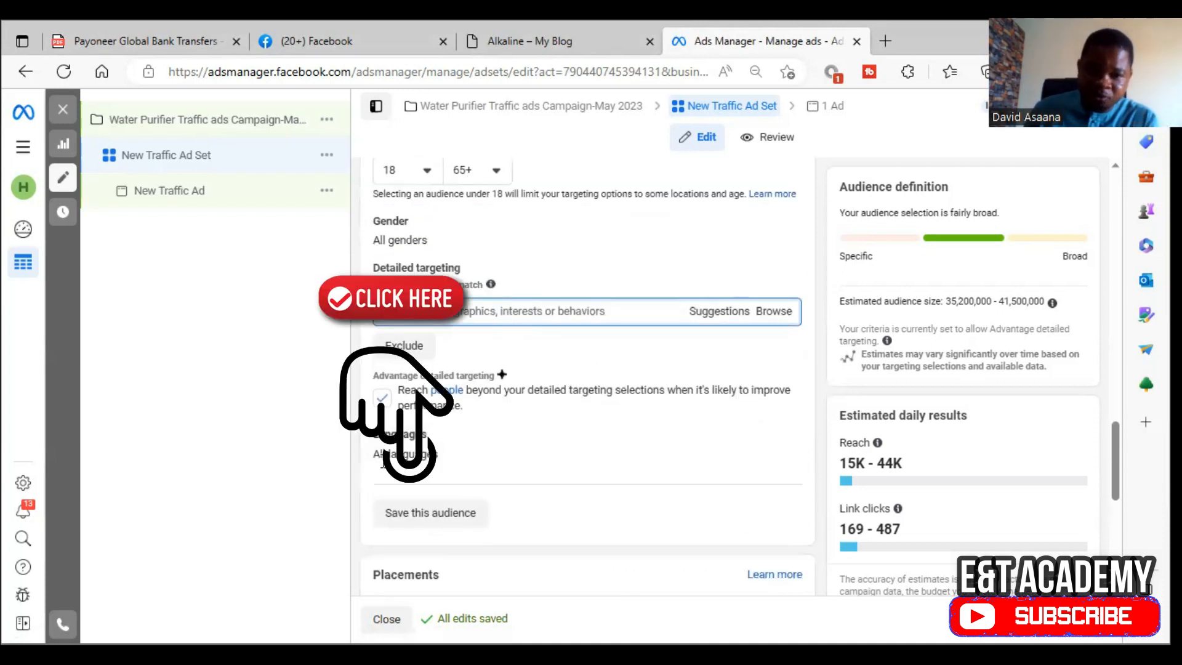
{"action": "left_click", "coordinate": [482, 311]}
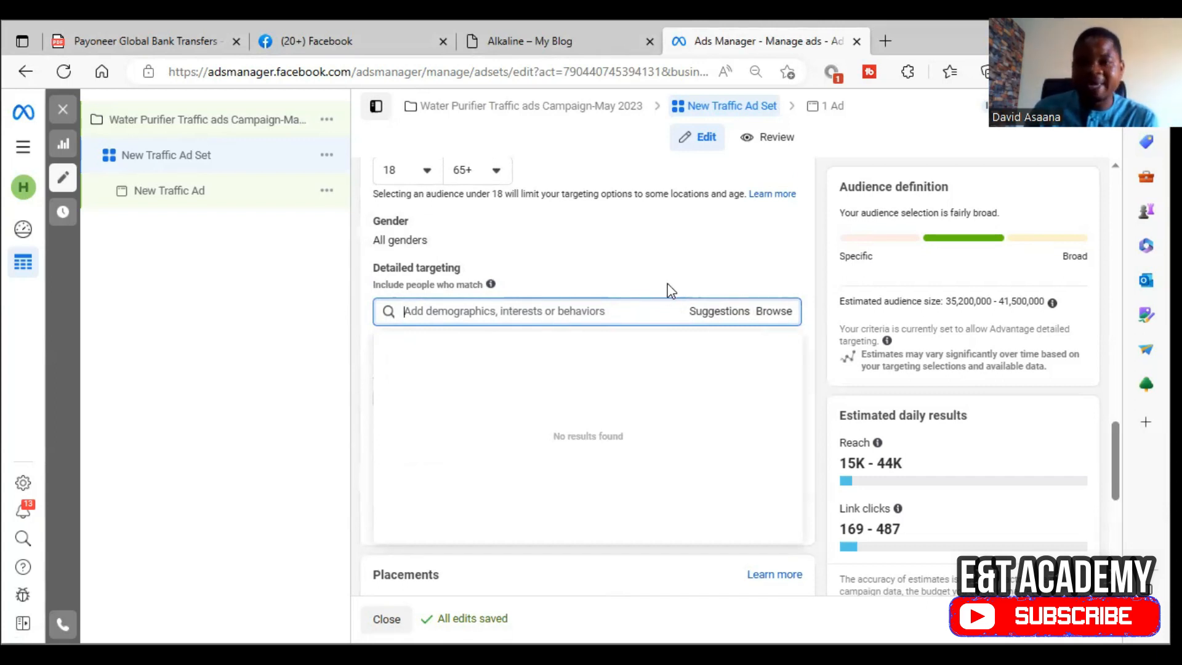
- Apply the saved audience "Water purifier" to the ad set
{"action": "scroll", "coordinate": [671, 289], "scroll_direction": "up", "scroll_amount": 1}
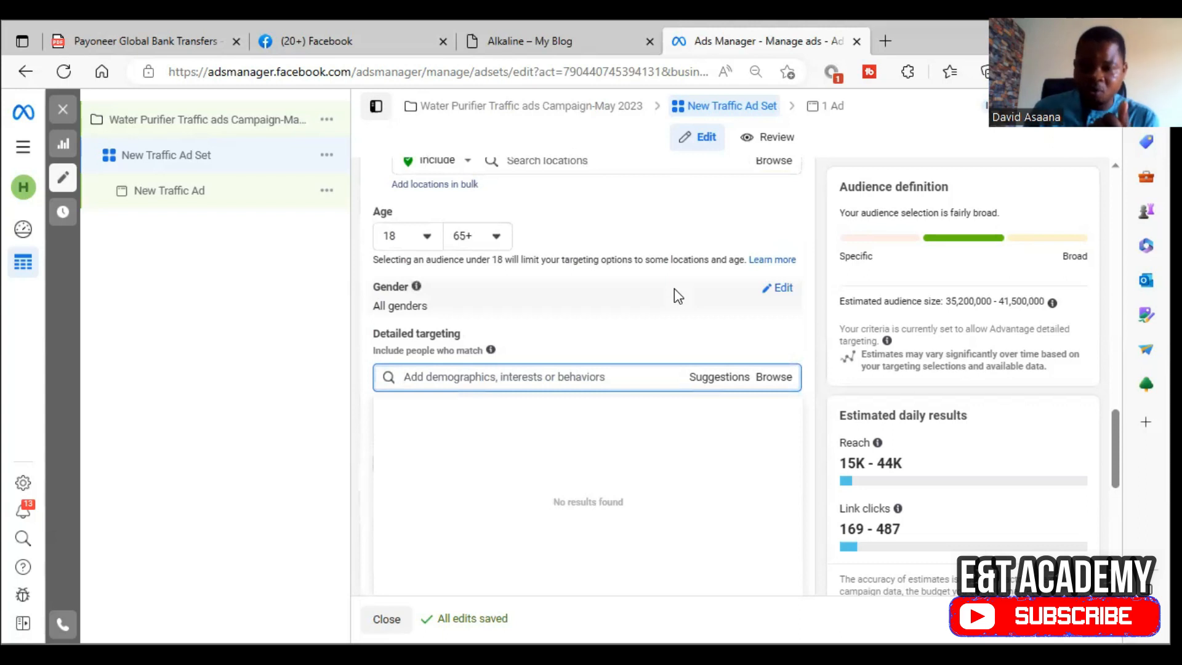
{"action": "scroll", "coordinate": [674, 288], "scroll_direction": "up", "scroll_amount": 2}
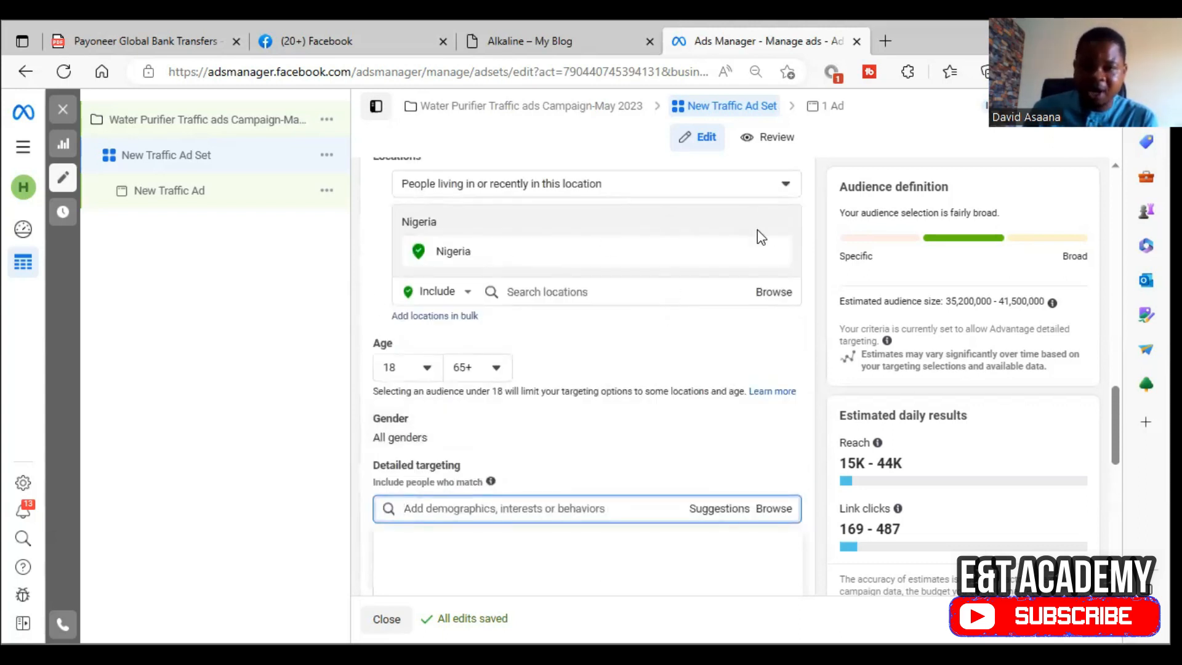
{"action": "scroll", "coordinate": [758, 225], "scroll_direction": "up", "scroll_amount": 5}
{"action": "left_click", "coordinate": [556, 333]}
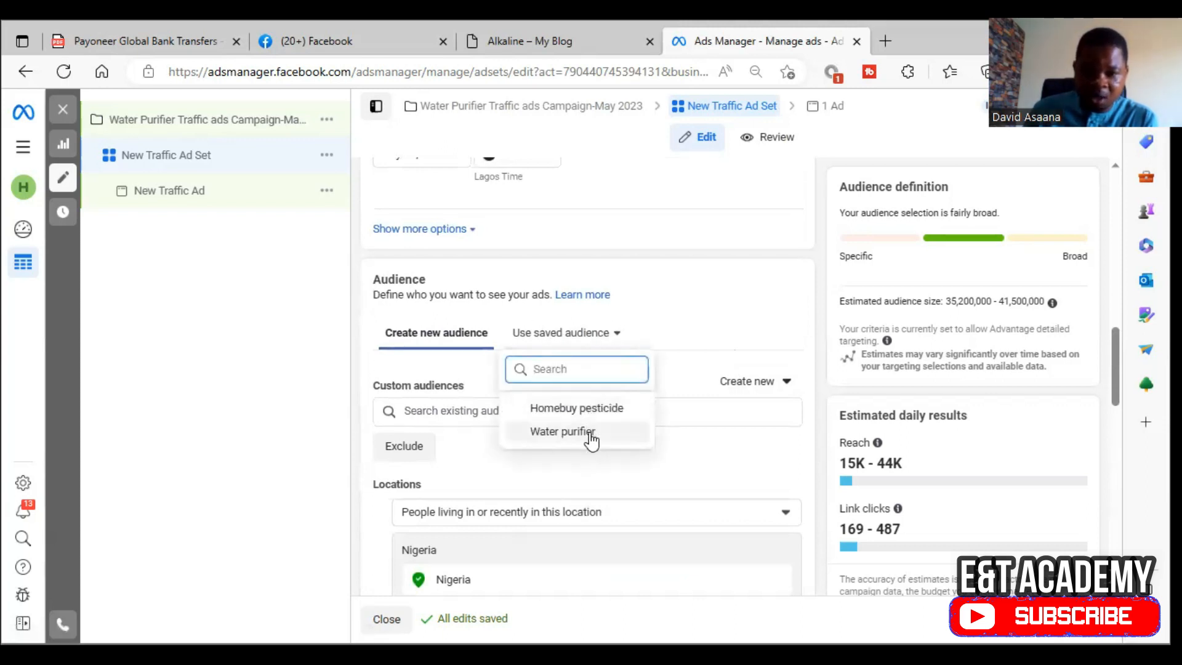
{"action": "left_click", "coordinate": [590, 435]}
- Open the saved audience "Water purifier" for editing and review its locations, age range and gender settings
{"action": "scroll", "coordinate": [593, 349], "scroll_direction": "down", "scroll_amount": 3}
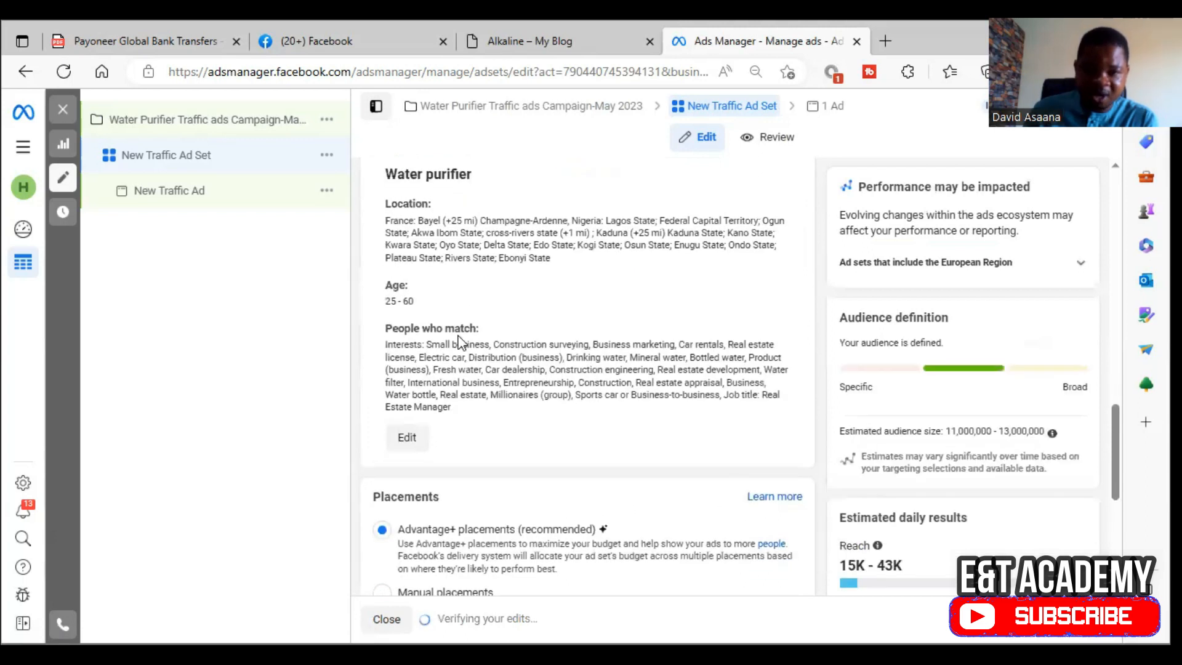
{"action": "left_click", "coordinate": [413, 438]}
{"action": "scroll", "coordinate": [587, 394], "scroll_direction": "down", "scroll_amount": 3}
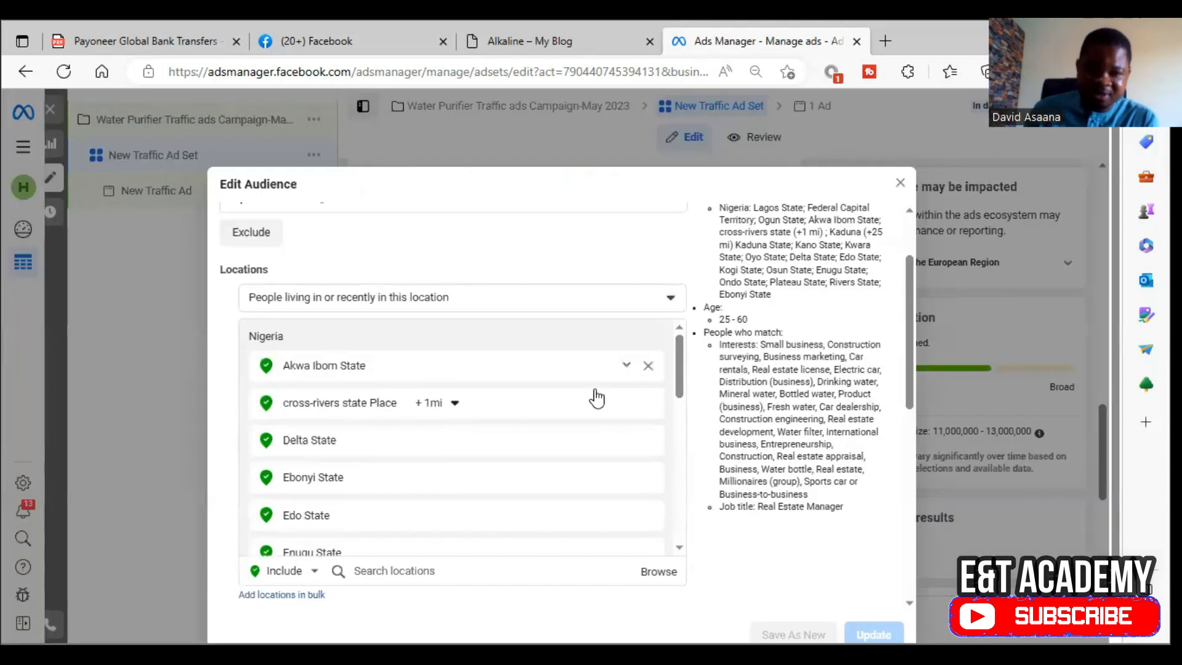
{"action": "scroll", "coordinate": [769, 332], "scroll_direction": "down", "scroll_amount": 1}
{"action": "scroll", "coordinate": [789, 332], "scroll_direction": "up", "scroll_amount": 4}
{"action": "scroll", "coordinate": [695, 344], "scroll_direction": "down", "scroll_amount": 5}
{"action": "scroll", "coordinate": [680, 341], "scroll_direction": "down", "scroll_amount": 3}
{"action": "scroll", "coordinate": [786, 454], "scroll_direction": "down", "scroll_amount": 5}
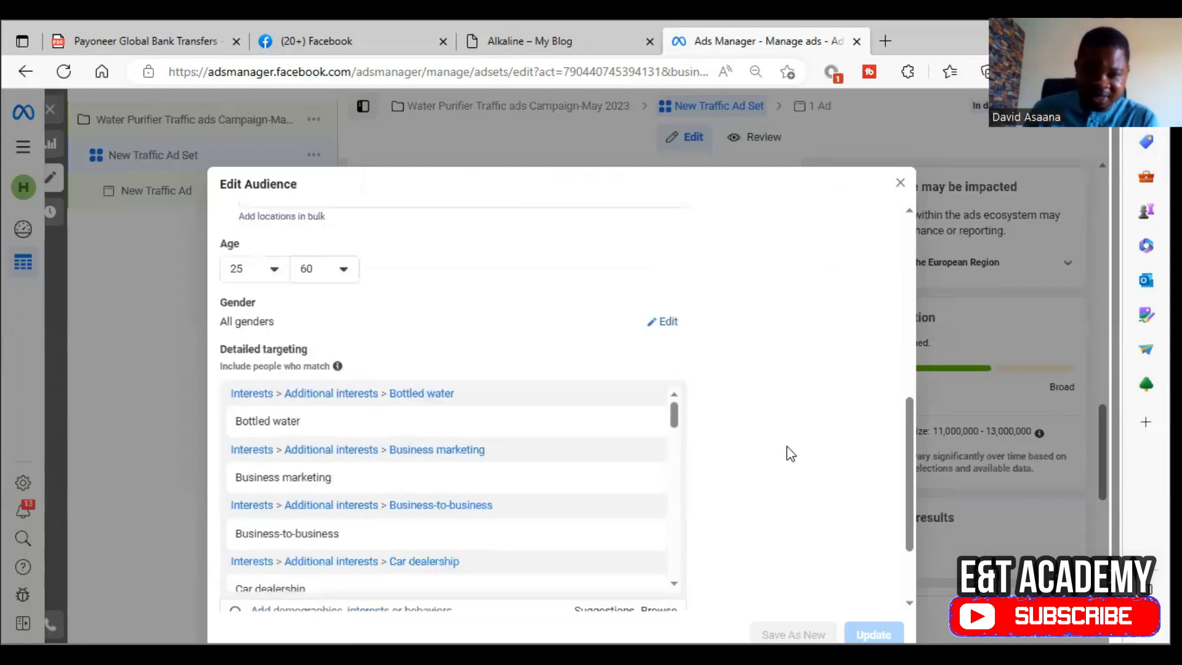
- Examine the interests already included in the saved audience's detailed targeting
{"action": "mouse_move", "coordinate": [424, 321]}
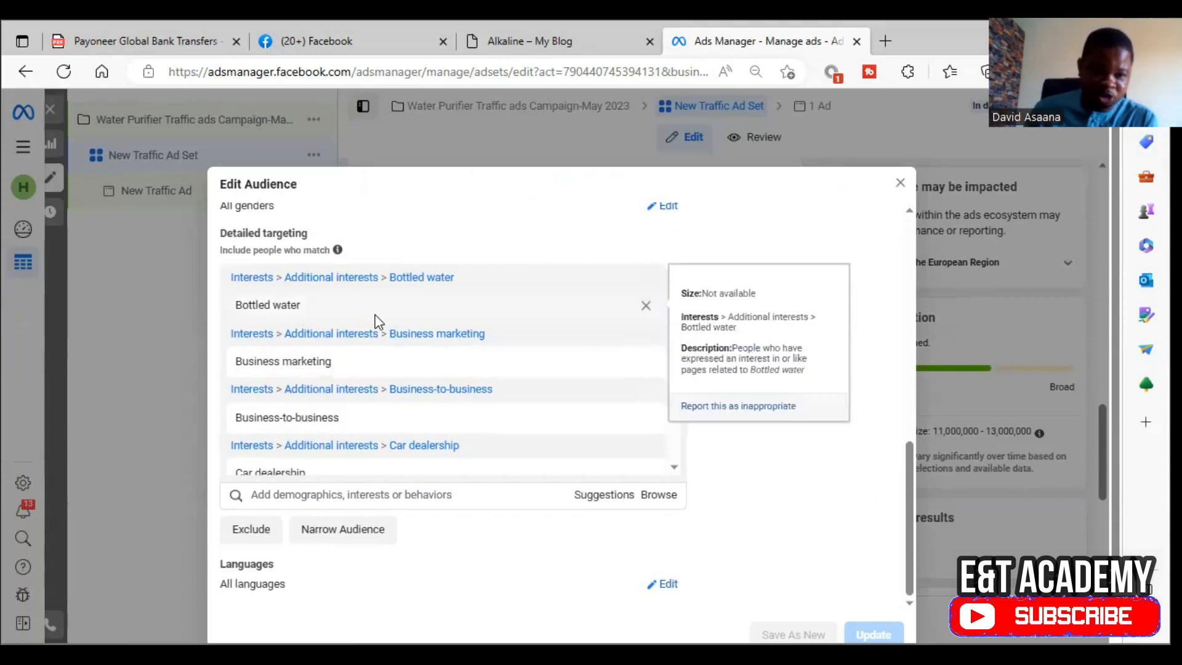
{"action": "mouse_move", "coordinate": [321, 370]}
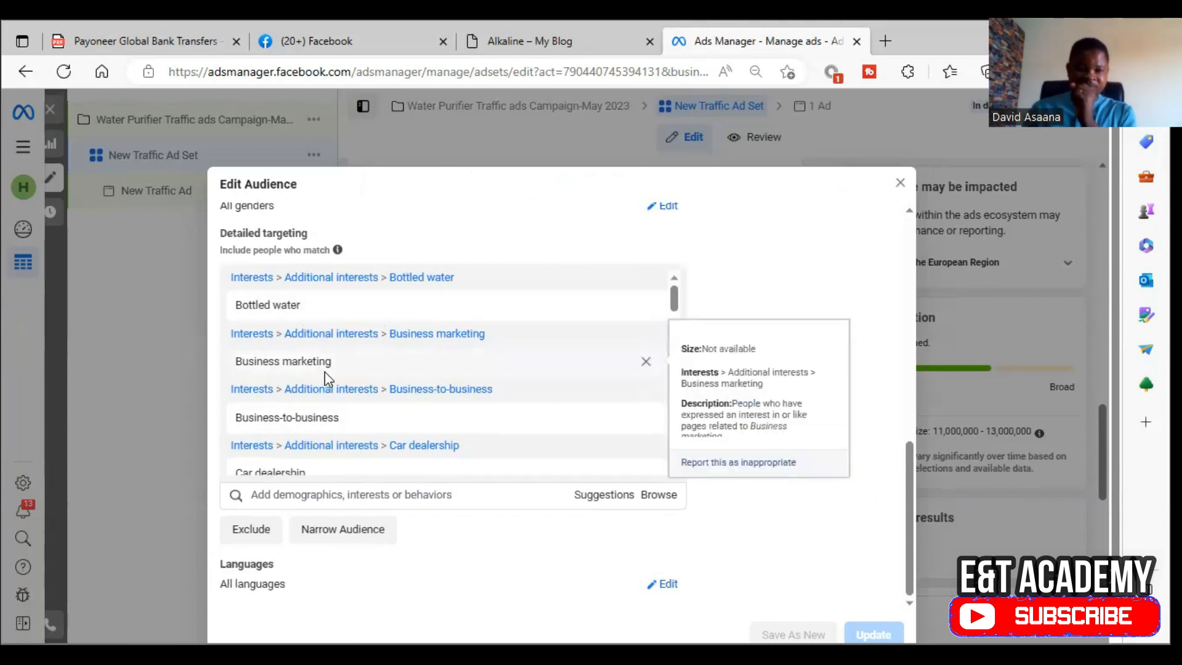
{"action": "scroll", "coordinate": [323, 363], "scroll_direction": "down", "scroll_amount": 1}
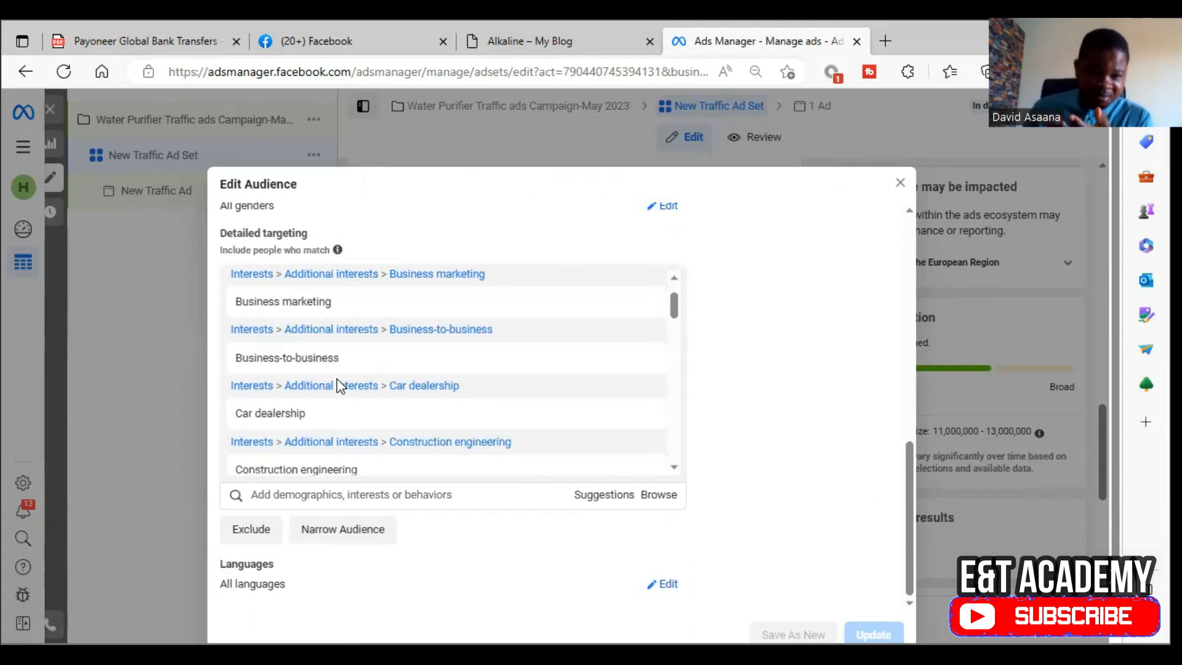
{"action": "scroll", "coordinate": [363, 393], "scroll_direction": "down", "scroll_amount": 2}
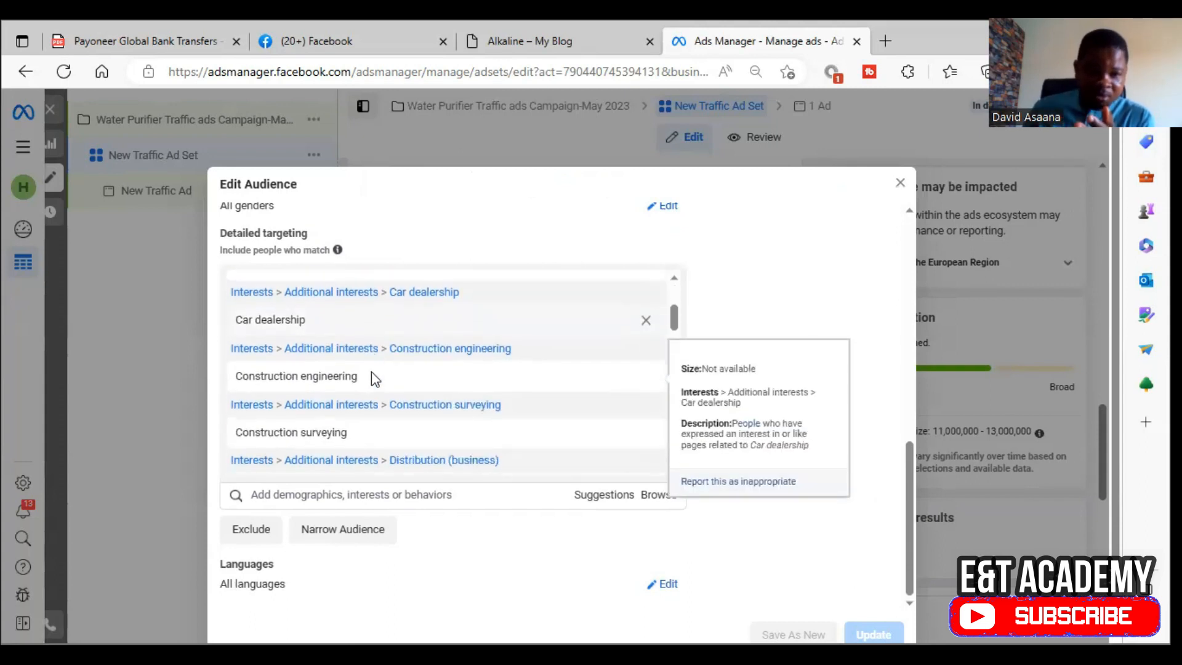
{"action": "scroll", "coordinate": [415, 360], "scroll_direction": "down", "scroll_amount": 3}
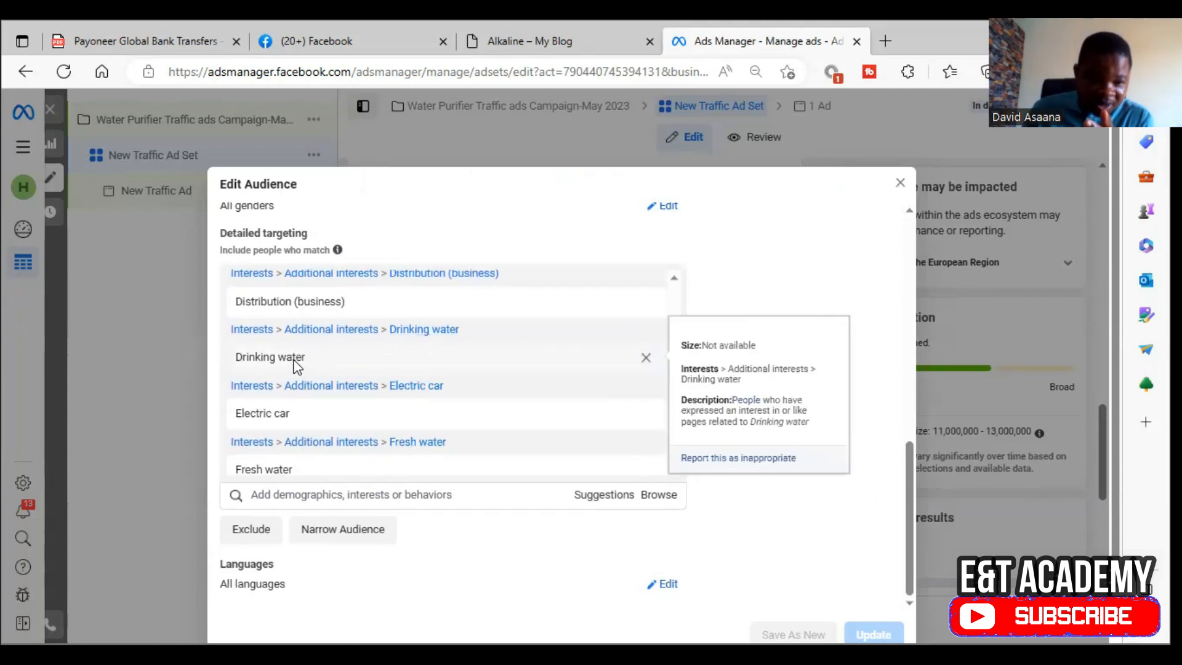
{"action": "scroll", "coordinate": [283, 431], "scroll_direction": "down", "scroll_amount": 3}
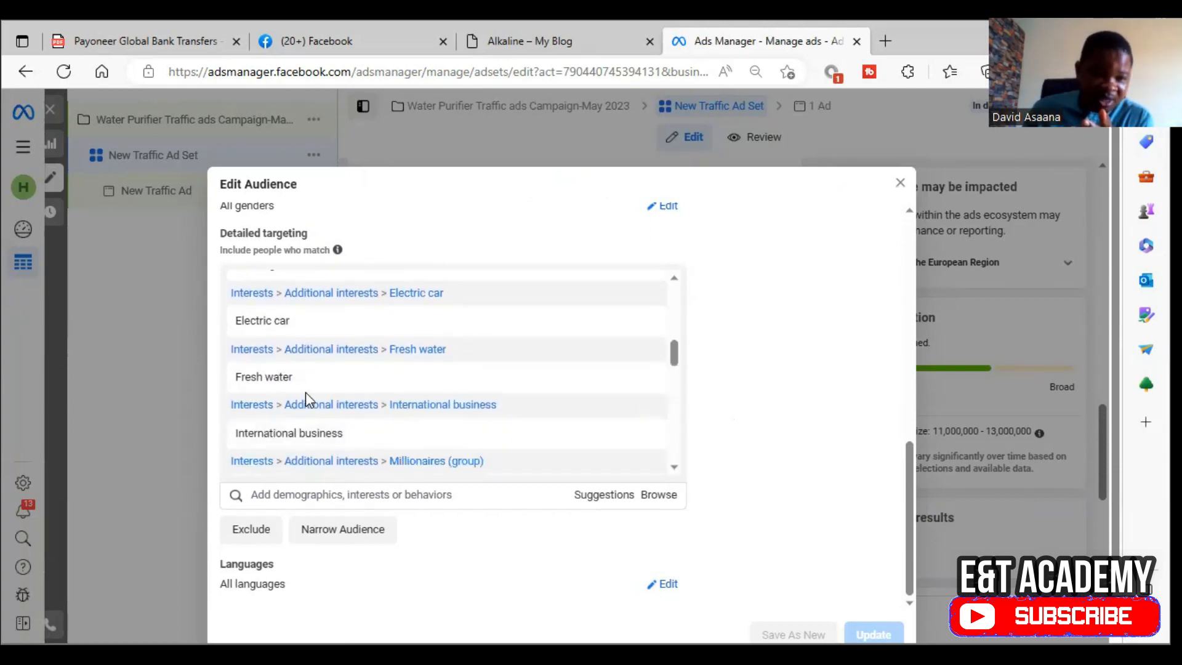
{"action": "scroll", "coordinate": [289, 424], "scroll_direction": "down", "scroll_amount": 1}
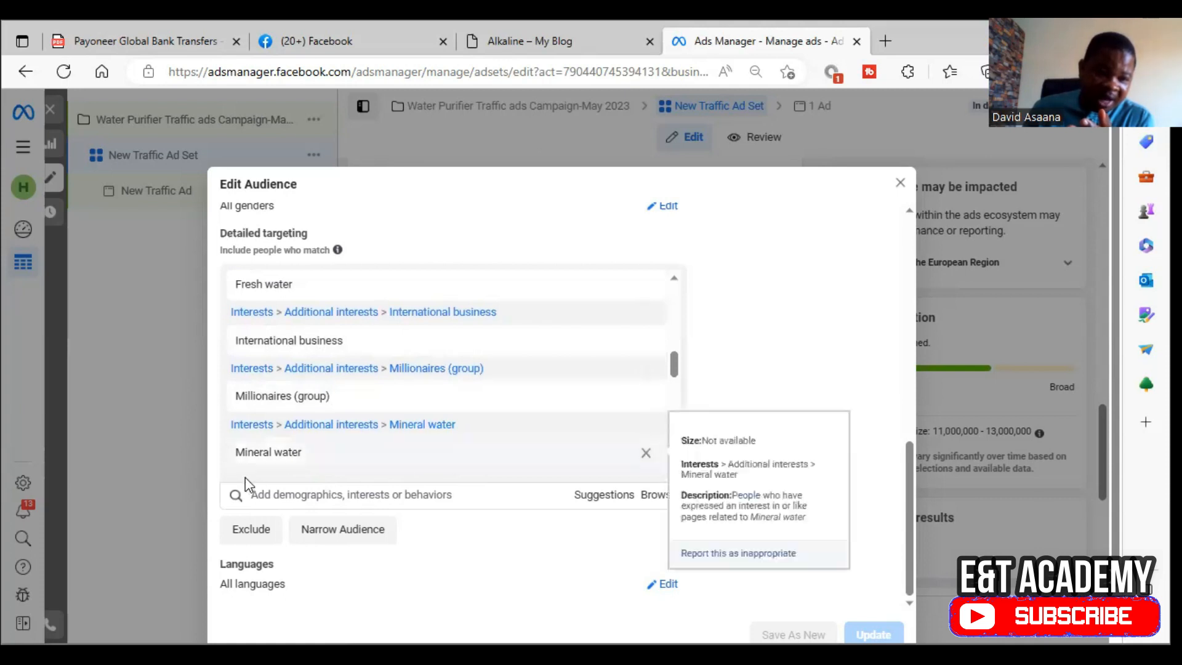
{"action": "scroll", "coordinate": [284, 455], "scroll_direction": "down", "scroll_amount": 1}
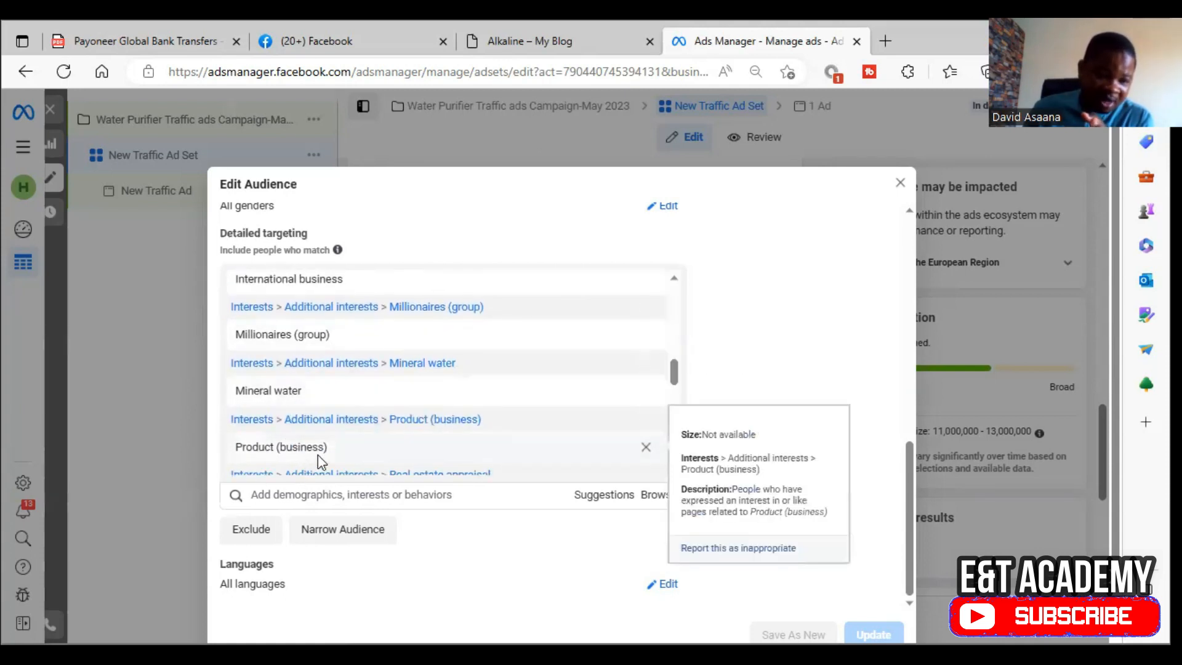
- Search detailed targeting for "water", add the employer Manila Water, and update the saved audience
{"action": "left_click", "coordinate": [362, 496]}
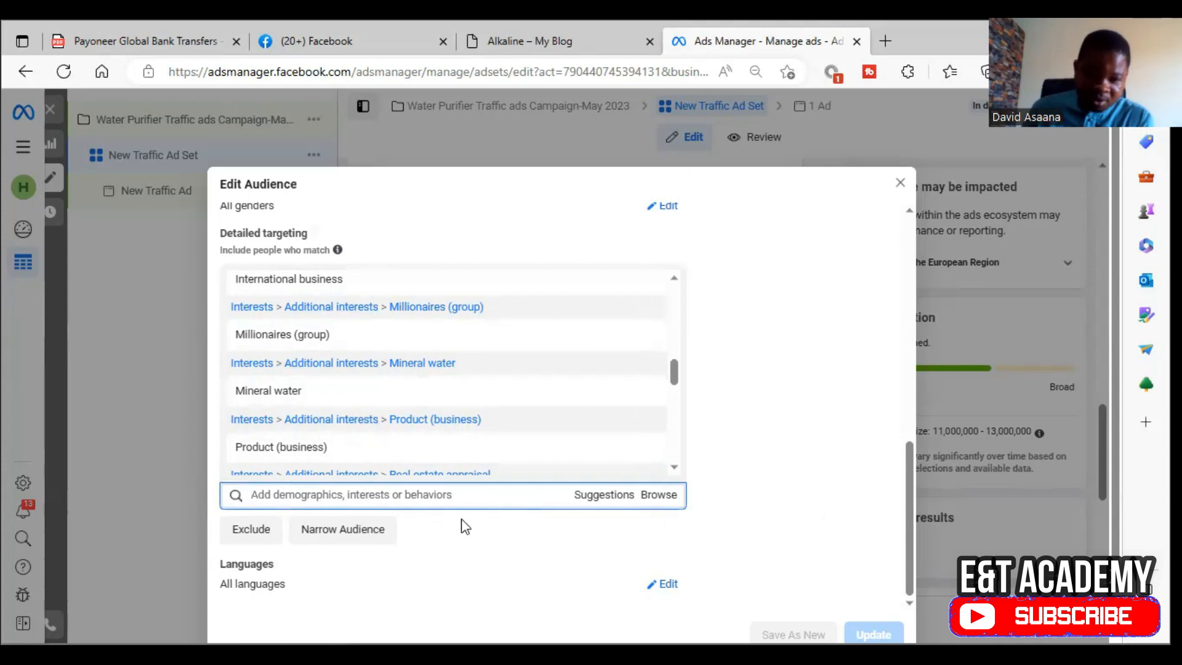
{"action": "type", "text": "water"}
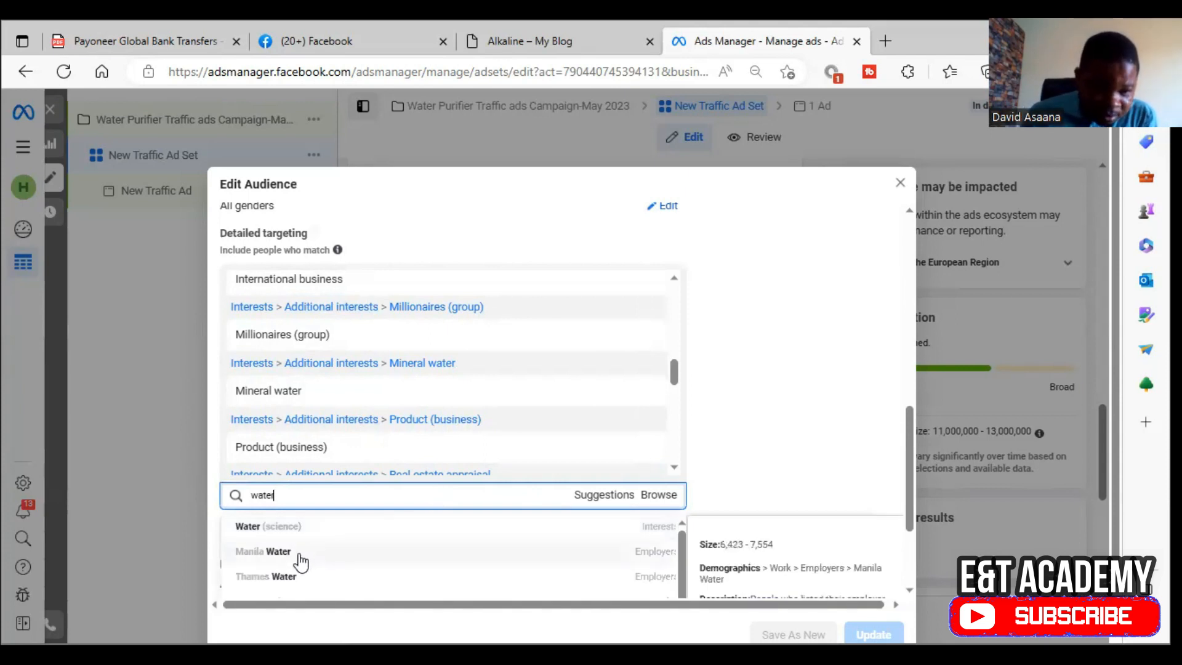
{"action": "scroll", "coordinate": [340, 561], "scroll_direction": "down", "scroll_amount": 1}
{"action": "scroll", "coordinate": [309, 528], "scroll_direction": "up", "scroll_amount": 3}
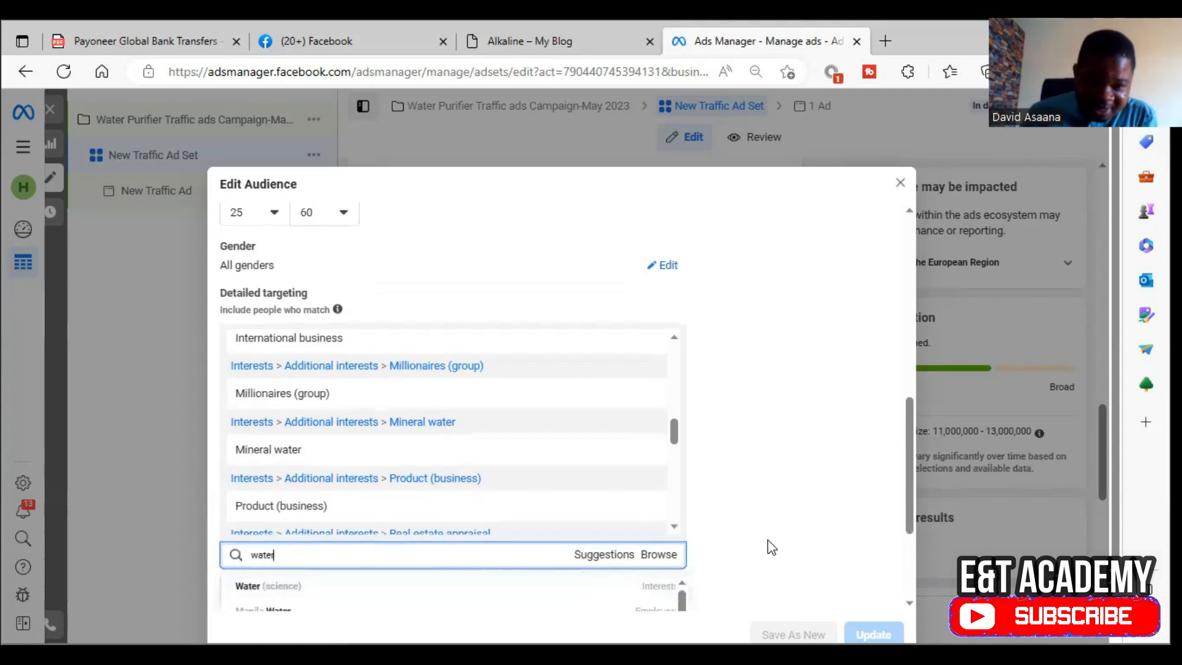
{"action": "scroll", "coordinate": [771, 546], "scroll_direction": "down", "scroll_amount": 2}
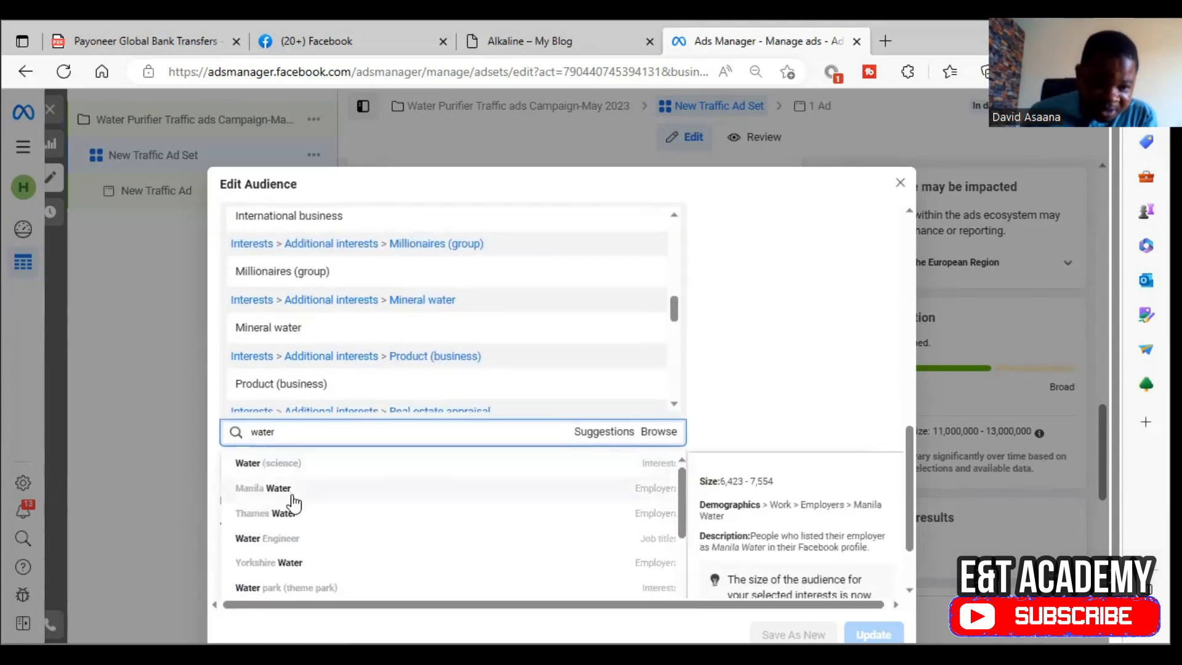
{"action": "left_click", "coordinate": [291, 494]}
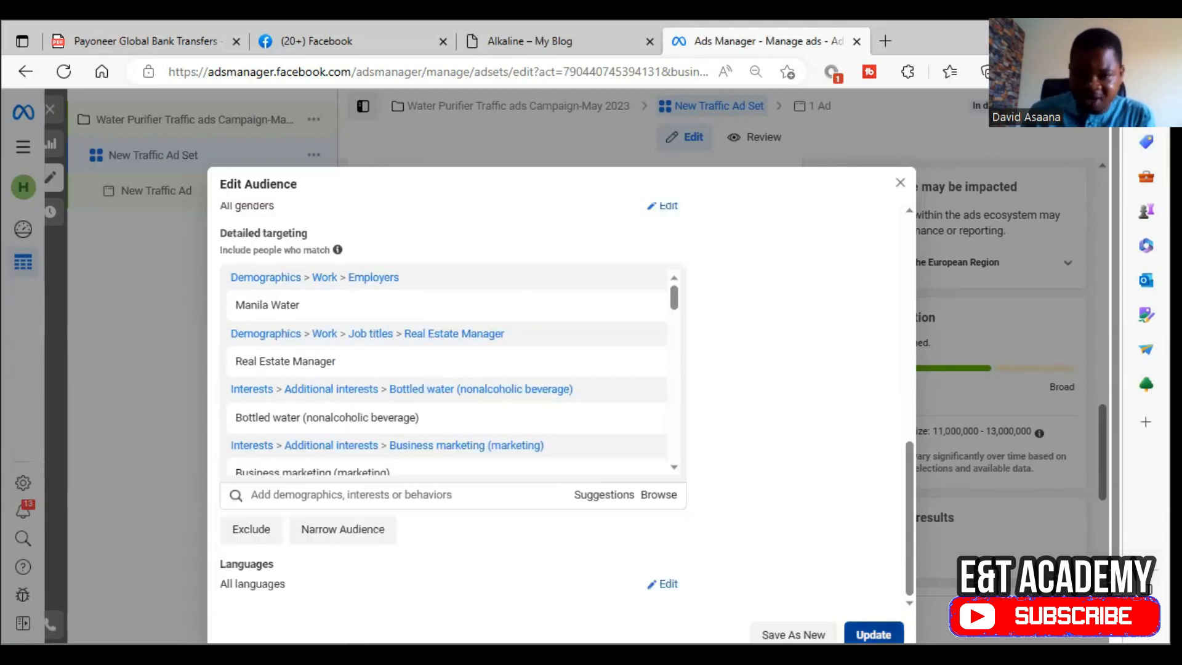
{"action": "left_click", "coordinate": [874, 633]}
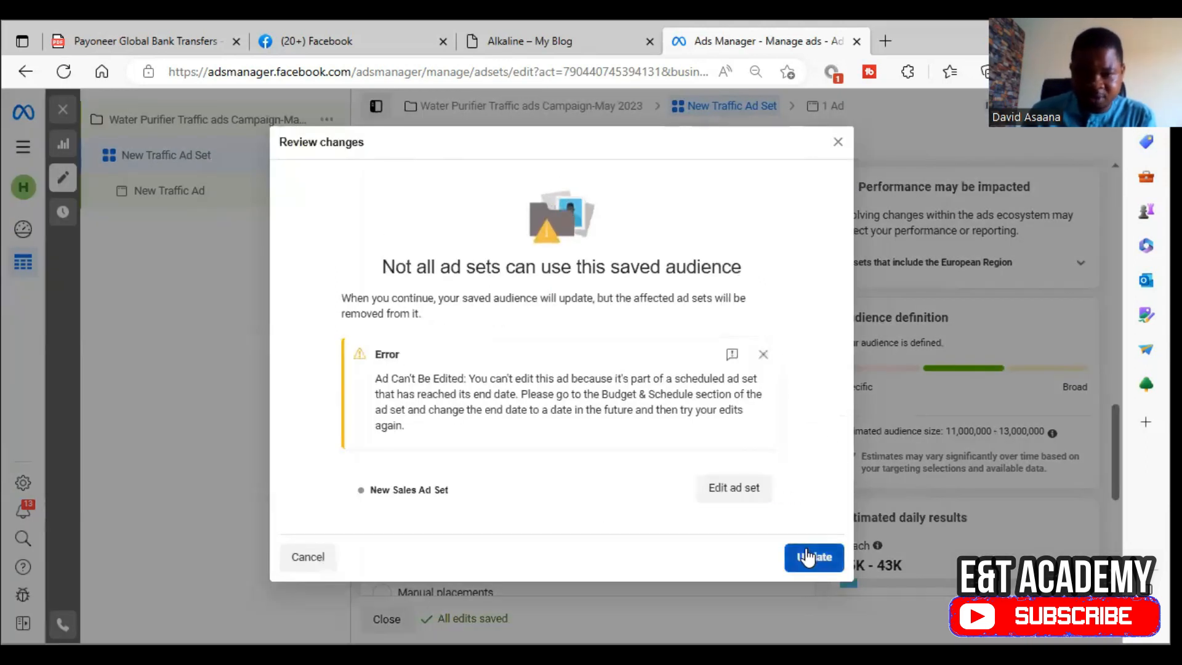
{"action": "left_click", "coordinate": [808, 557]}
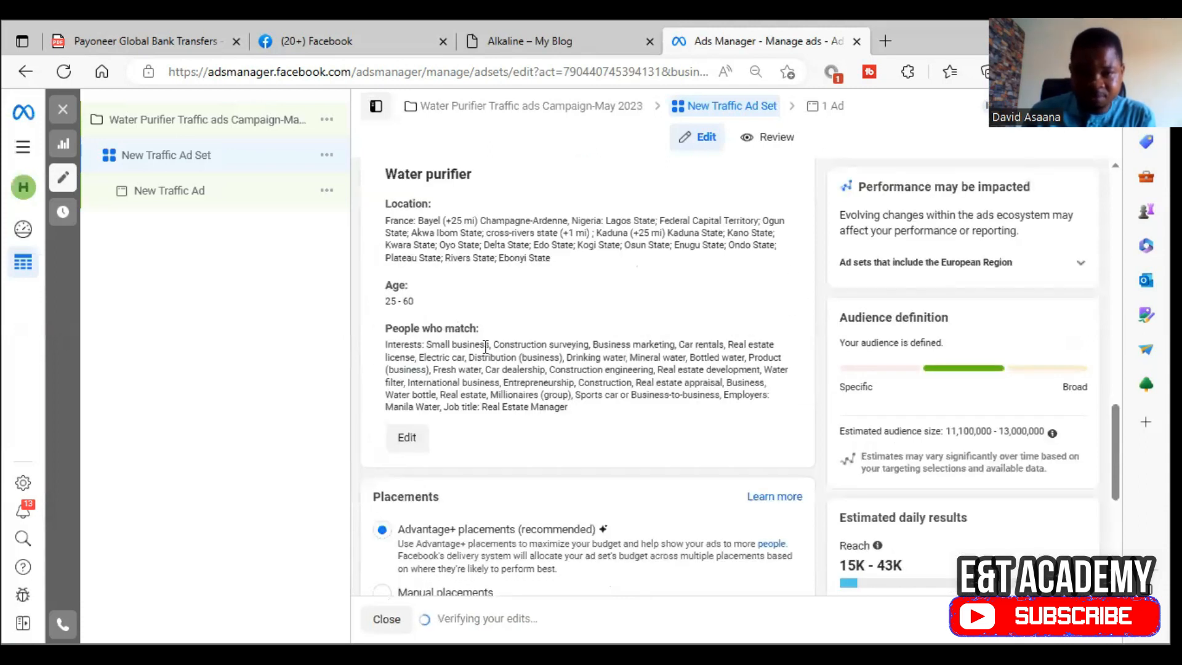
- Switch the ad set to manual placements and exclude the Messenger platform
{"action": "scroll", "coordinate": [492, 302], "scroll_direction": "down", "scroll_amount": 3}
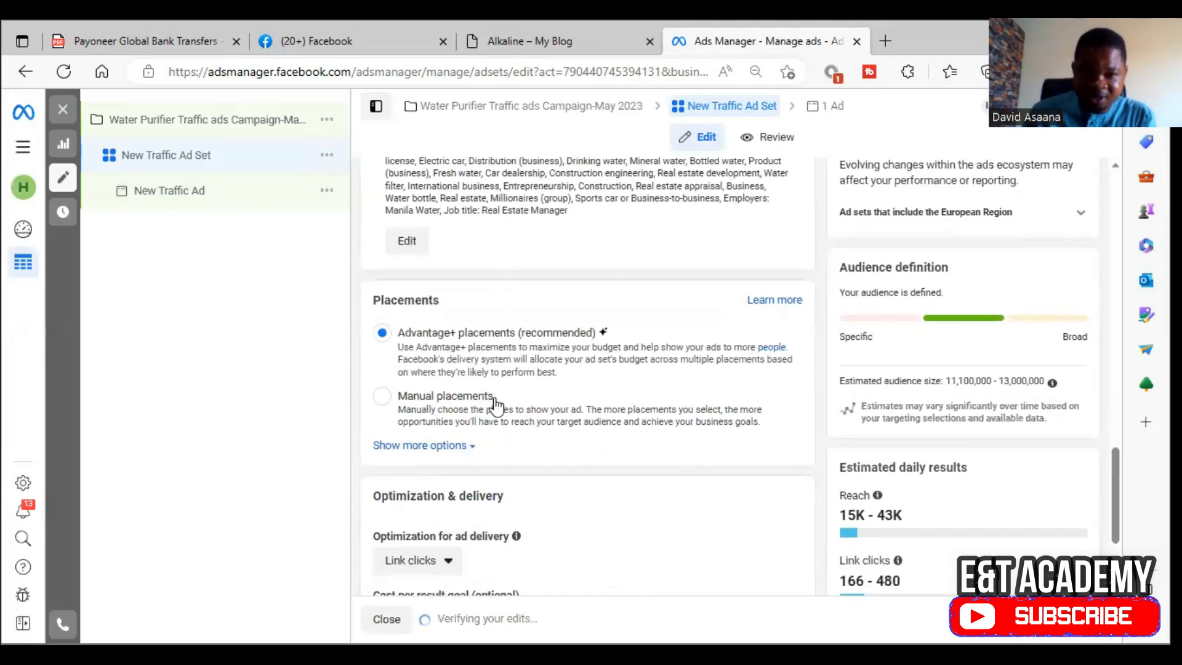
{"action": "scroll", "coordinate": [523, 393], "scroll_direction": "down", "scroll_amount": 3}
{"action": "scroll", "coordinate": [517, 320], "scroll_direction": "up", "scroll_amount": 6}
{"action": "scroll", "coordinate": [533, 394], "scroll_direction": "down", "scroll_amount": 3}
{"action": "scroll", "coordinate": [533, 407], "scroll_direction": "up", "scroll_amount": 5}
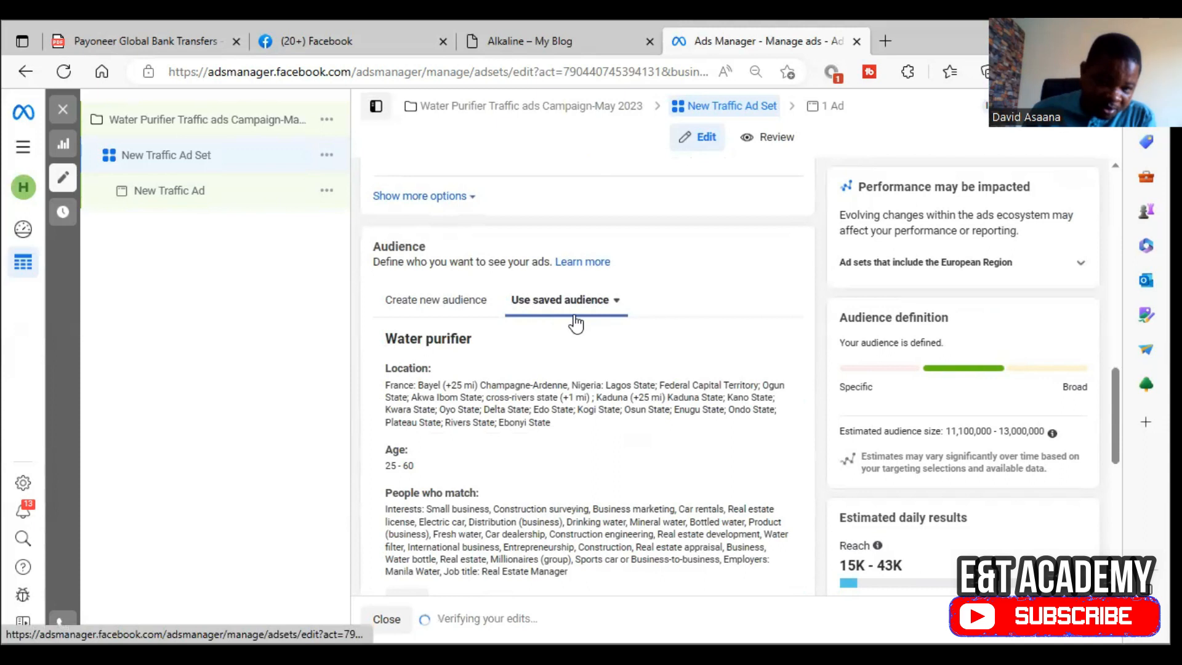
{"action": "scroll", "coordinate": [490, 346], "scroll_direction": "down", "scroll_amount": 8}
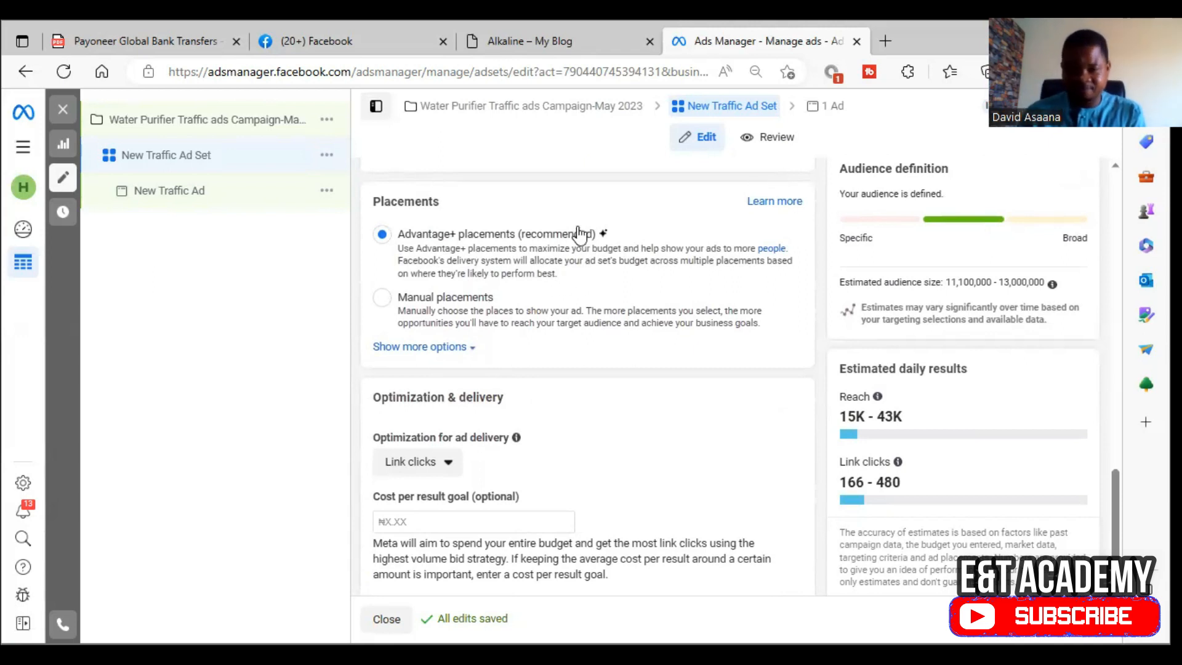
{"action": "left_click", "coordinate": [383, 301]}
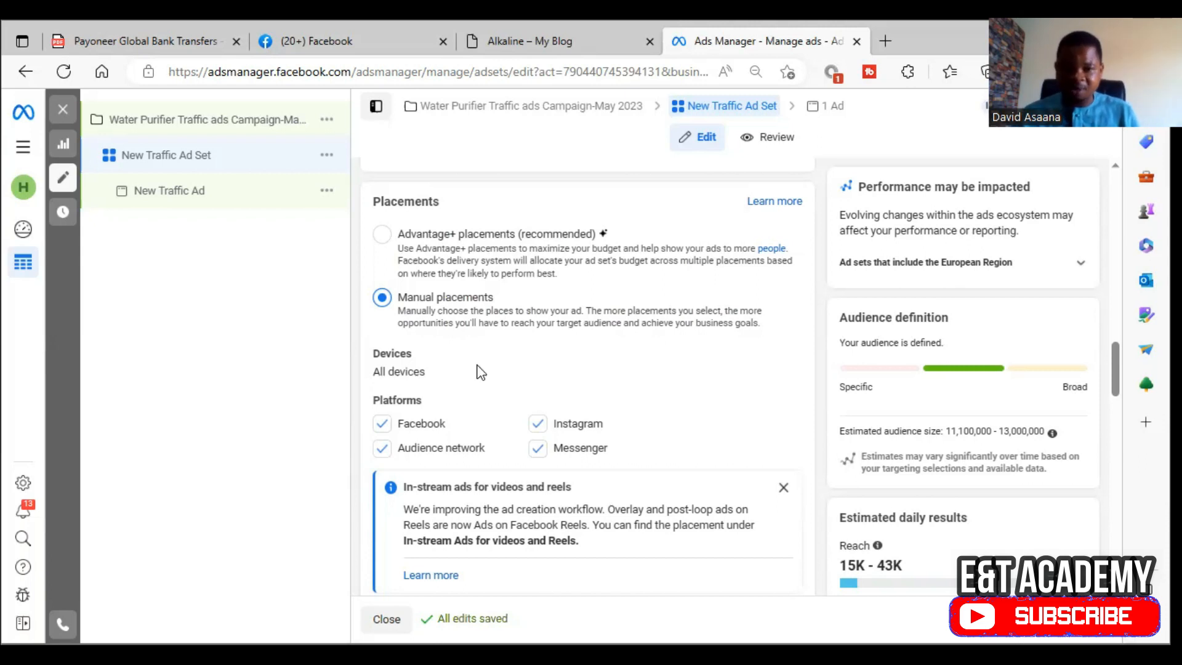
{"action": "scroll", "coordinate": [480, 373], "scroll_direction": "down", "scroll_amount": 2}
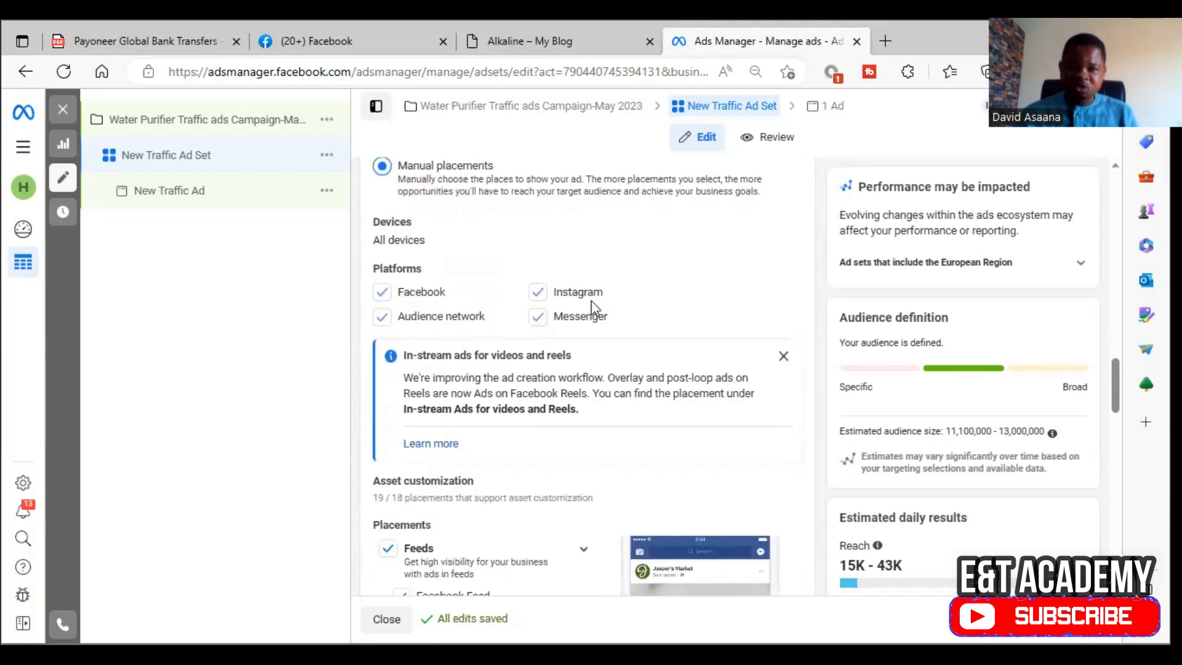
{"action": "left_click", "coordinate": [537, 316]}
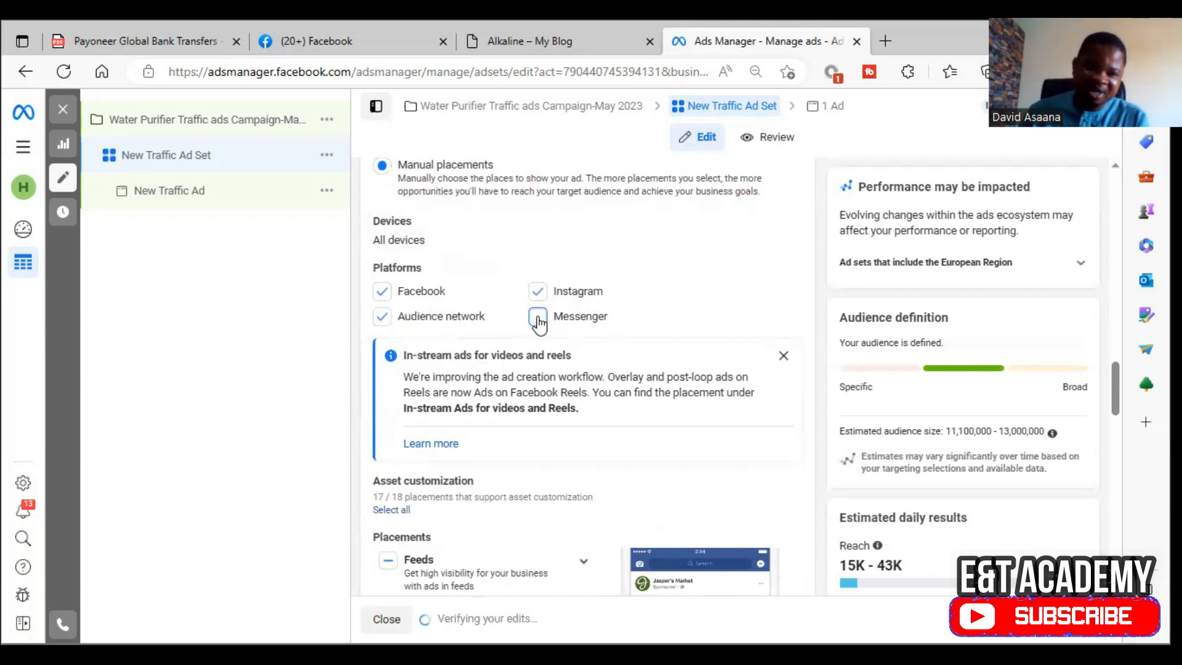
- Switch to the Facebook home page and look through the news feed for sponsored posts as feed placement examples
{"action": "left_click", "coordinate": [349, 38]}
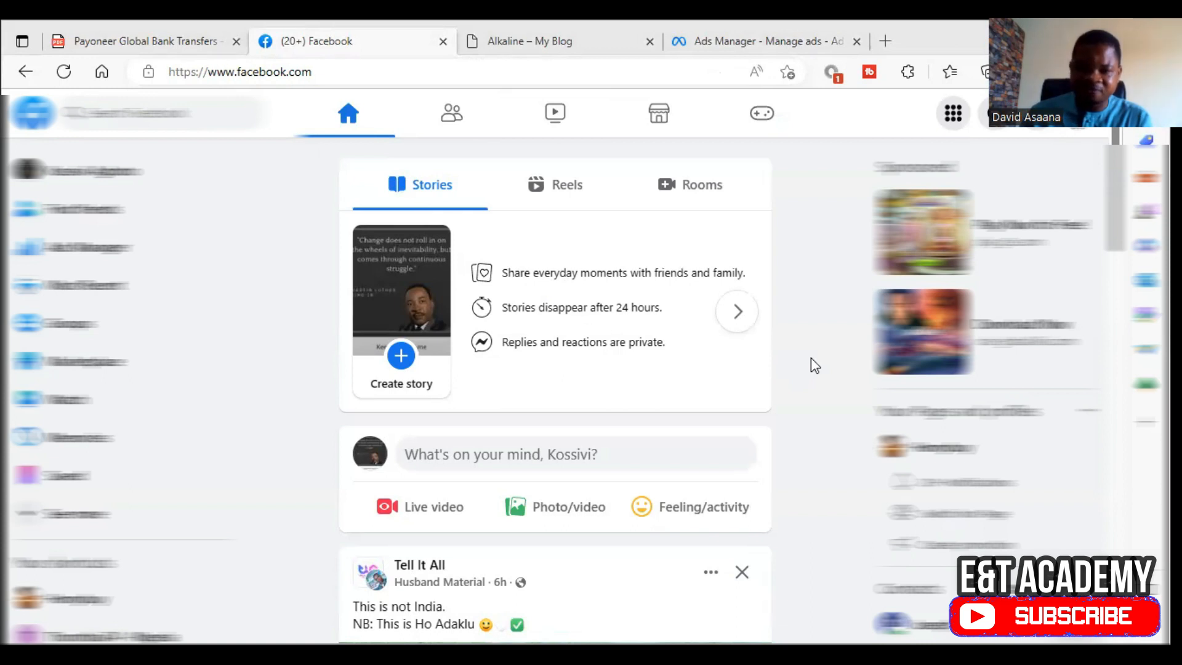
{"action": "scroll", "coordinate": [677, 387], "scroll_direction": "down", "scroll_amount": 6}
{"action": "scroll", "coordinate": [645, 384], "scroll_direction": "down", "scroll_amount": 3}
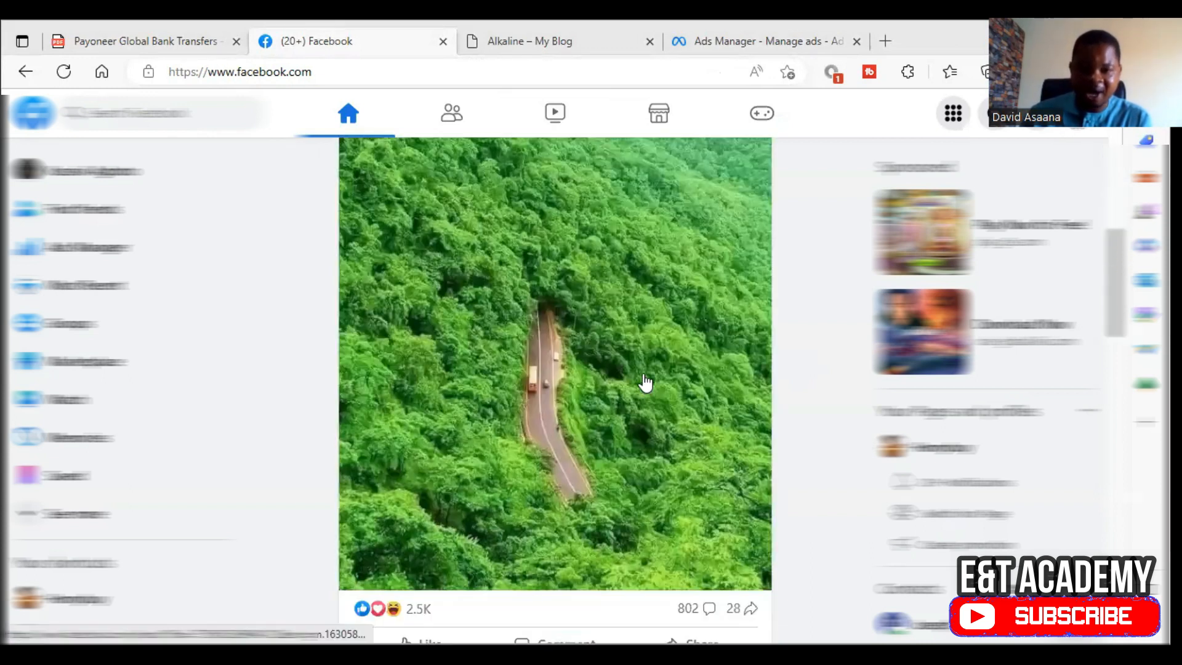
{"action": "scroll", "coordinate": [643, 367], "scroll_direction": "down", "scroll_amount": 17}
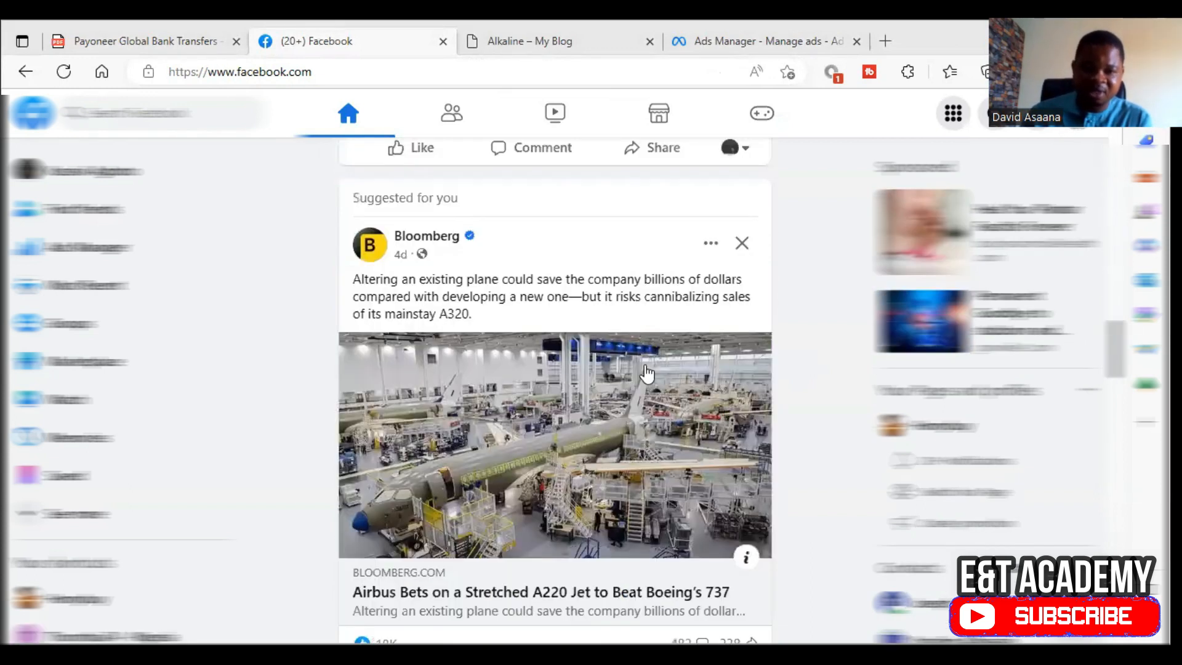
{"action": "scroll", "coordinate": [643, 367], "scroll_direction": "up", "scroll_amount": 12}
{"action": "scroll", "coordinate": [644, 372], "scroll_direction": "up", "scroll_amount": 7}
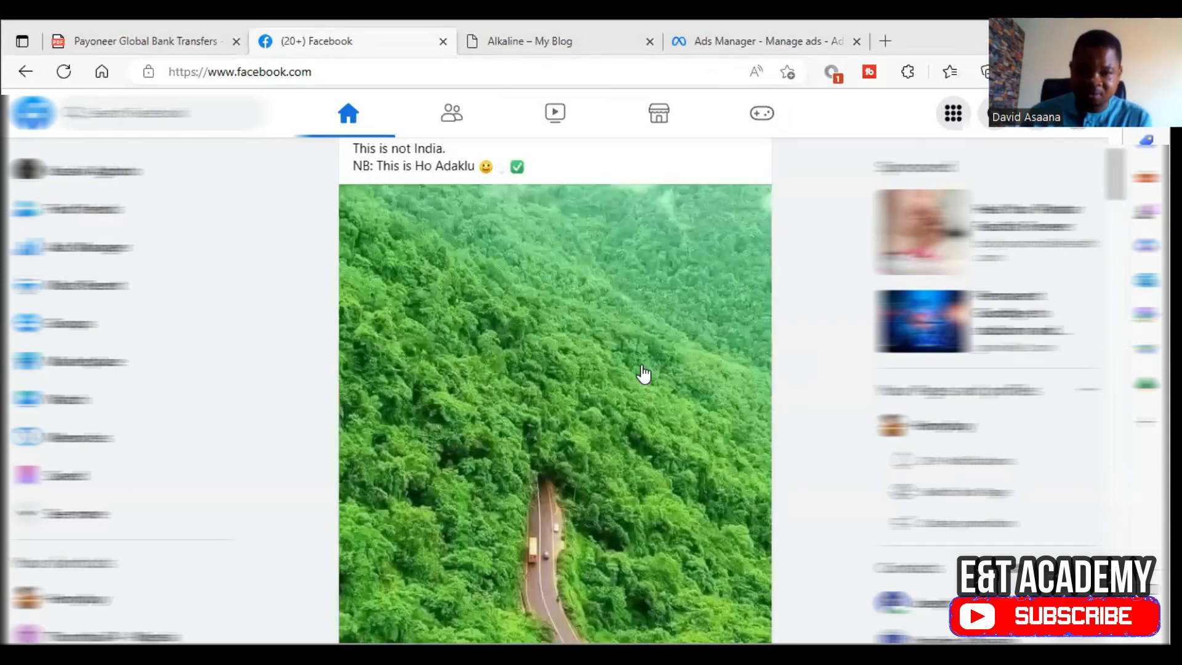
{"action": "scroll", "coordinate": [644, 373], "scroll_direction": "up", "scroll_amount": 2}
{"action": "scroll", "coordinate": [643, 373], "scroll_direction": "down", "scroll_amount": 15}
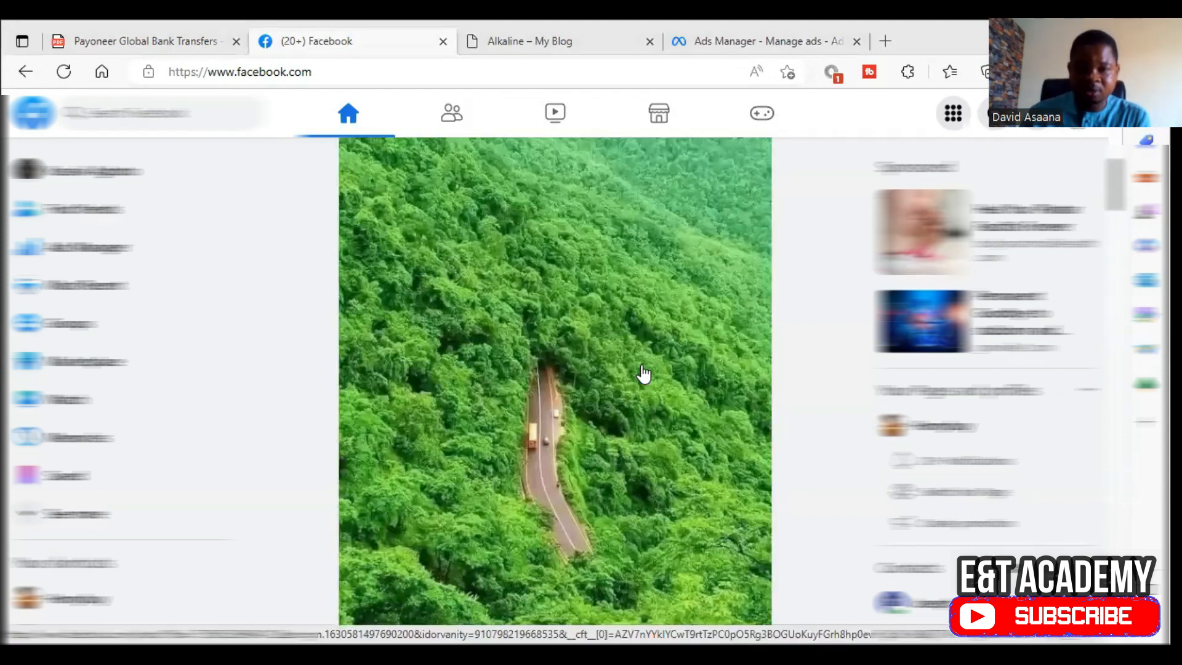
{"action": "scroll", "coordinate": [644, 372], "scroll_direction": "down", "scroll_amount": 20}
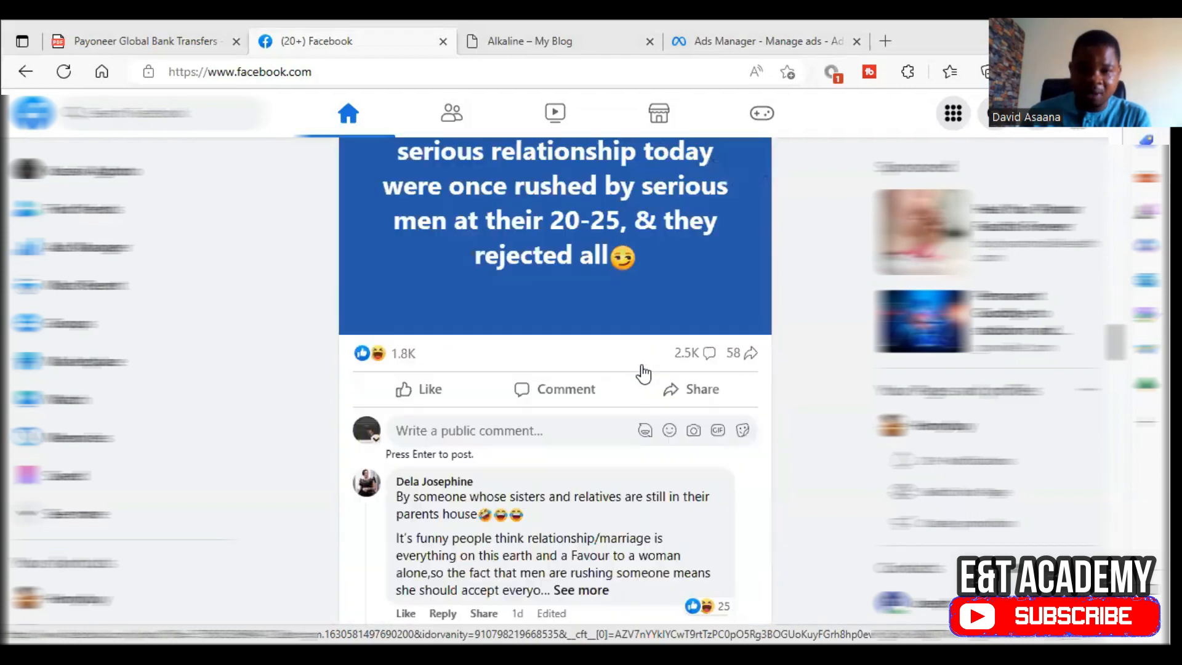
{"action": "scroll", "coordinate": [643, 373], "scroll_direction": "down", "scroll_amount": 20}
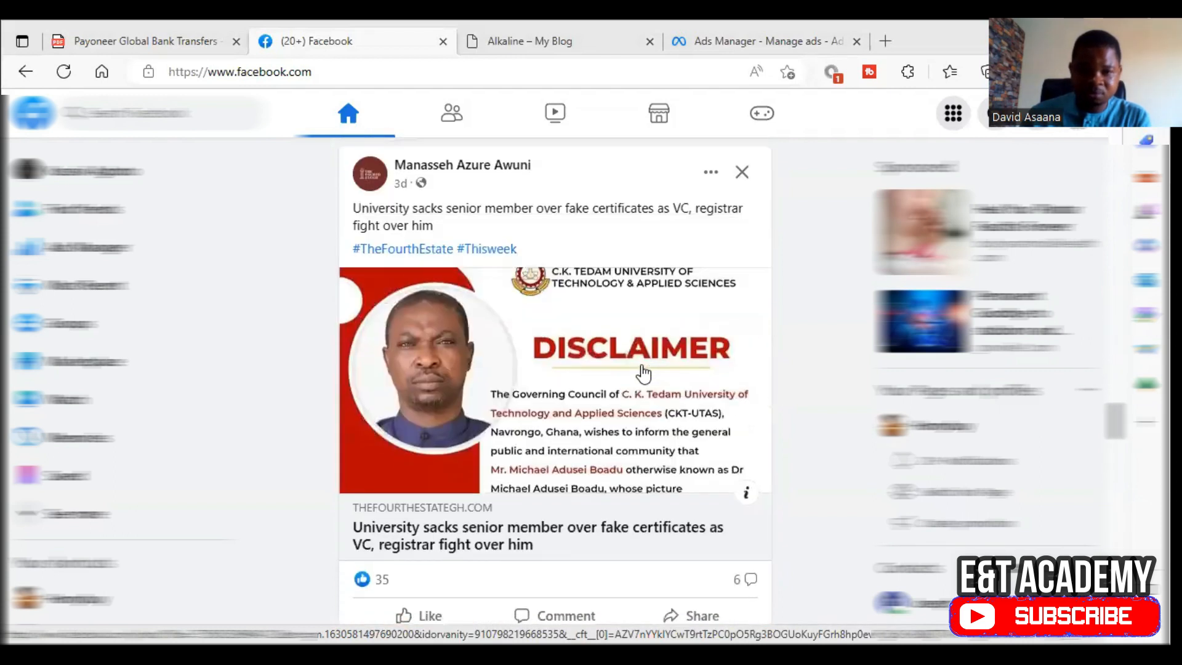
{"action": "scroll", "coordinate": [642, 372], "scroll_direction": "up", "scroll_amount": 5}
{"action": "scroll", "coordinate": [641, 372], "scroll_direction": "down", "scroll_amount": 8}
{"action": "scroll", "coordinate": [615, 394], "scroll_direction": "up", "scroll_amount": 7}
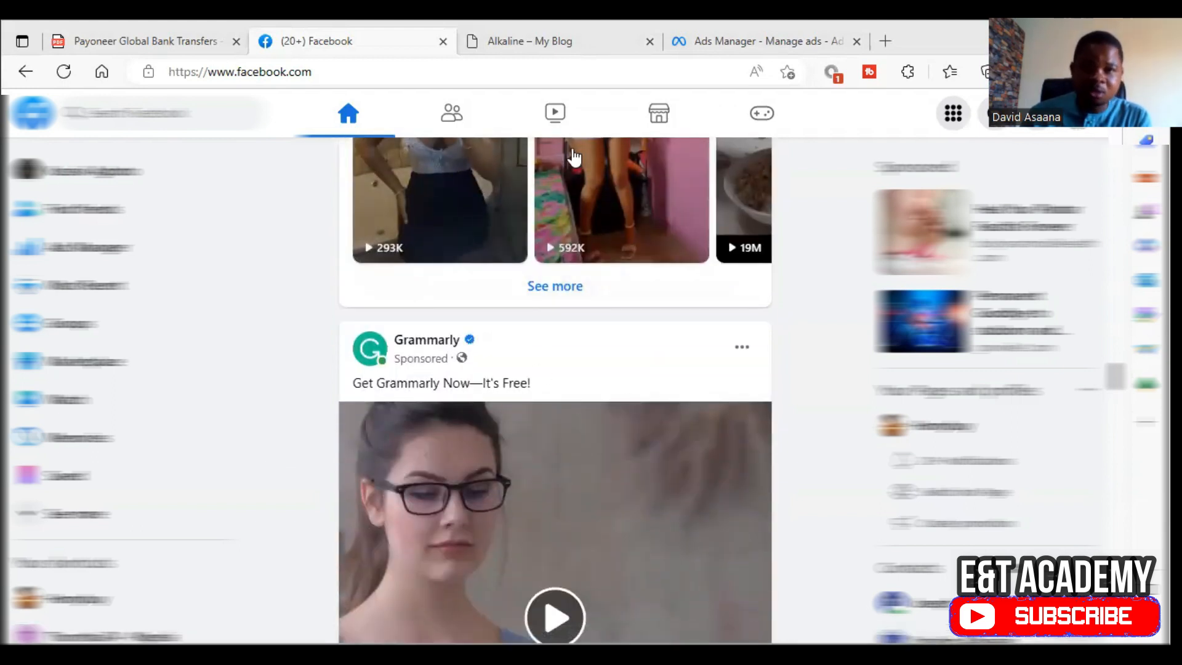
{"action": "left_click", "coordinate": [556, 113]}
{"action": "scroll", "coordinate": [800, 370], "scroll_direction": "down", "scroll_amount": 5}
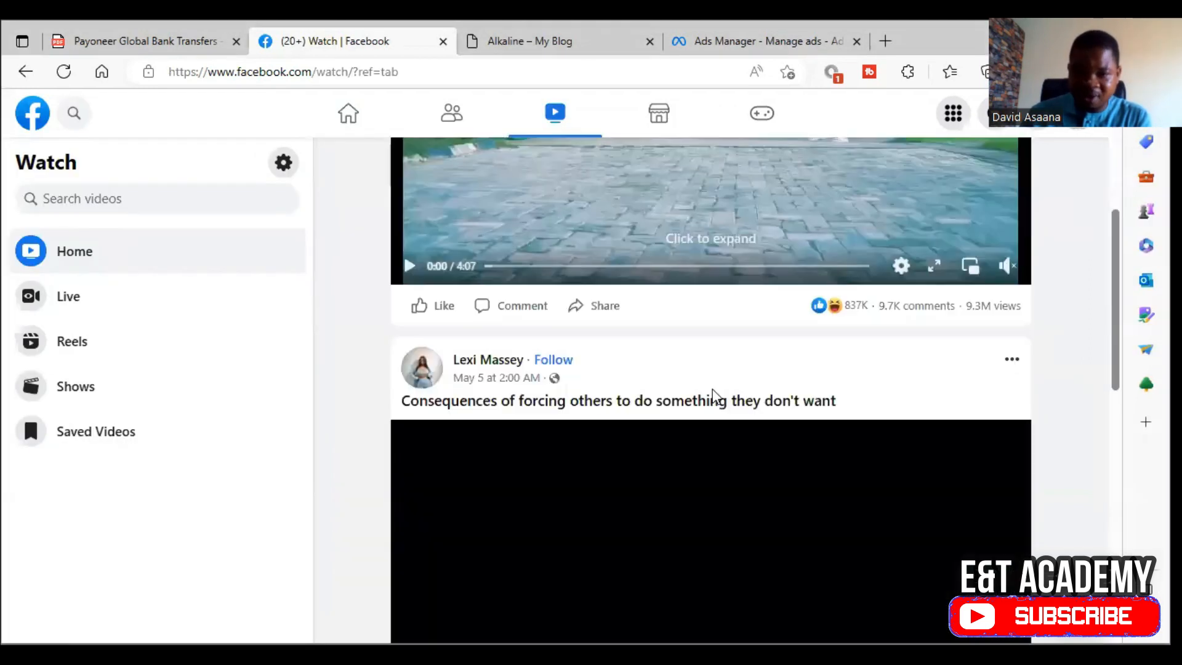
{"action": "scroll", "coordinate": [713, 397], "scroll_direction": "down", "scroll_amount": 10}
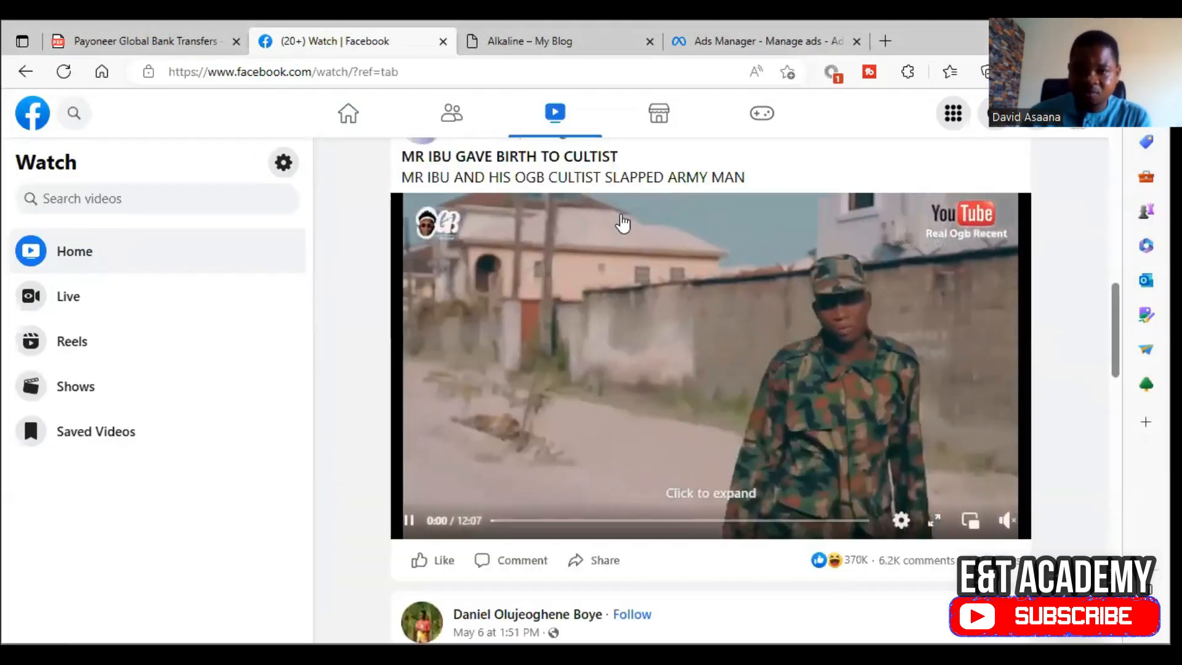
{"action": "scroll", "coordinate": [680, 400], "scroll_direction": "down", "scroll_amount": 8}
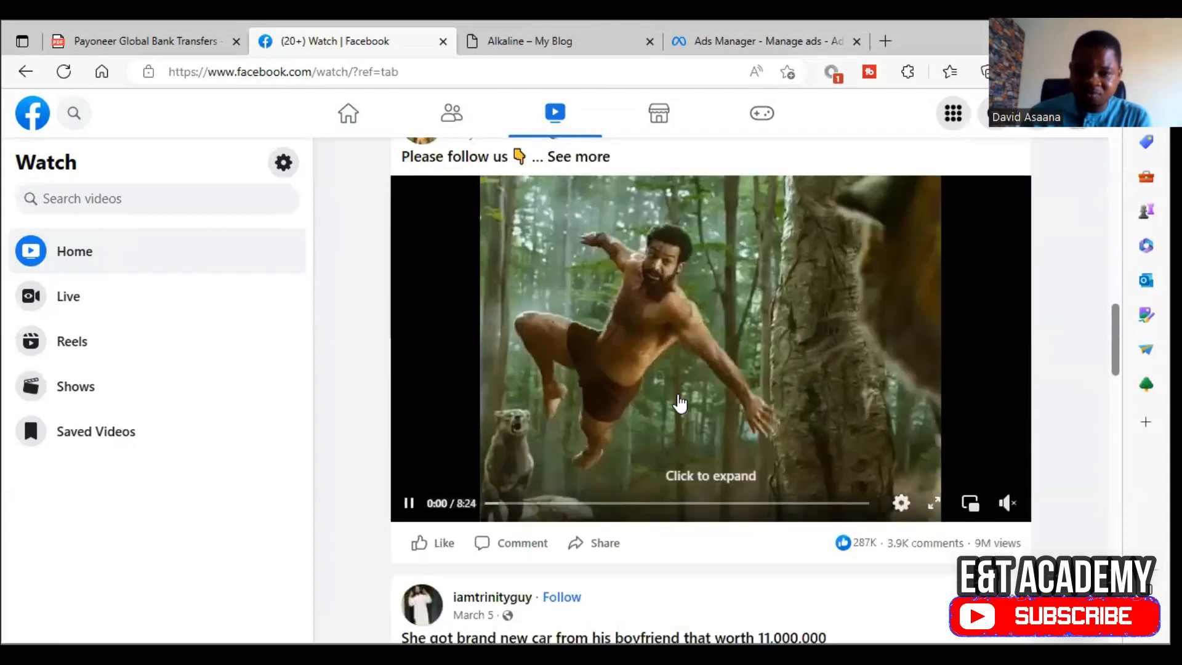
- Look further through the Watch videos for examples of where video feed ads can appear
{"action": "scroll", "coordinate": [680, 403], "scroll_direction": "down", "scroll_amount": 15}
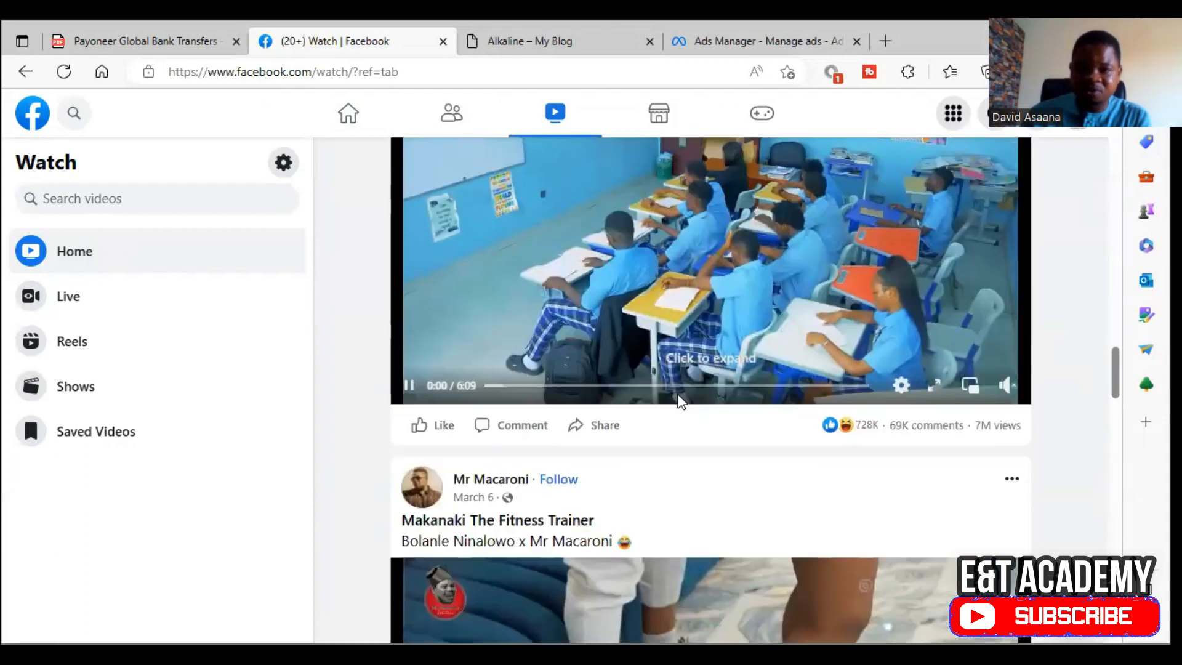
{"action": "scroll", "coordinate": [681, 403], "scroll_direction": "down", "scroll_amount": 8}
{"action": "scroll", "coordinate": [700, 425], "scroll_direction": "up", "scroll_amount": 3}
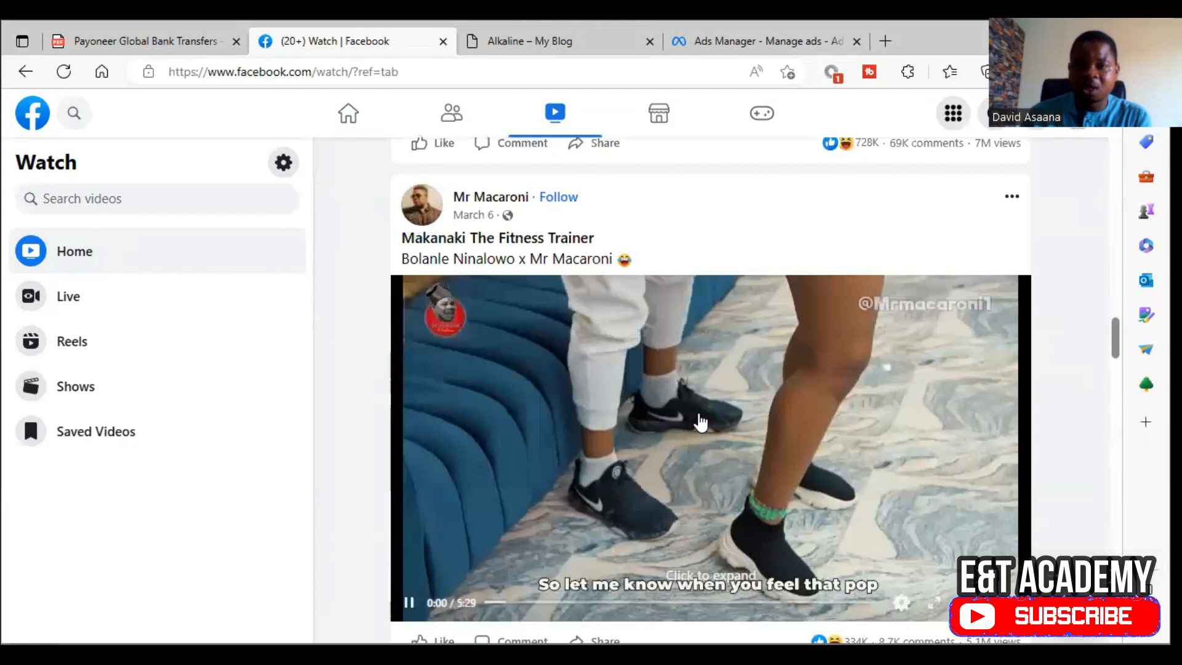
{"action": "scroll", "coordinate": [700, 424], "scroll_direction": "up", "scroll_amount": 2}
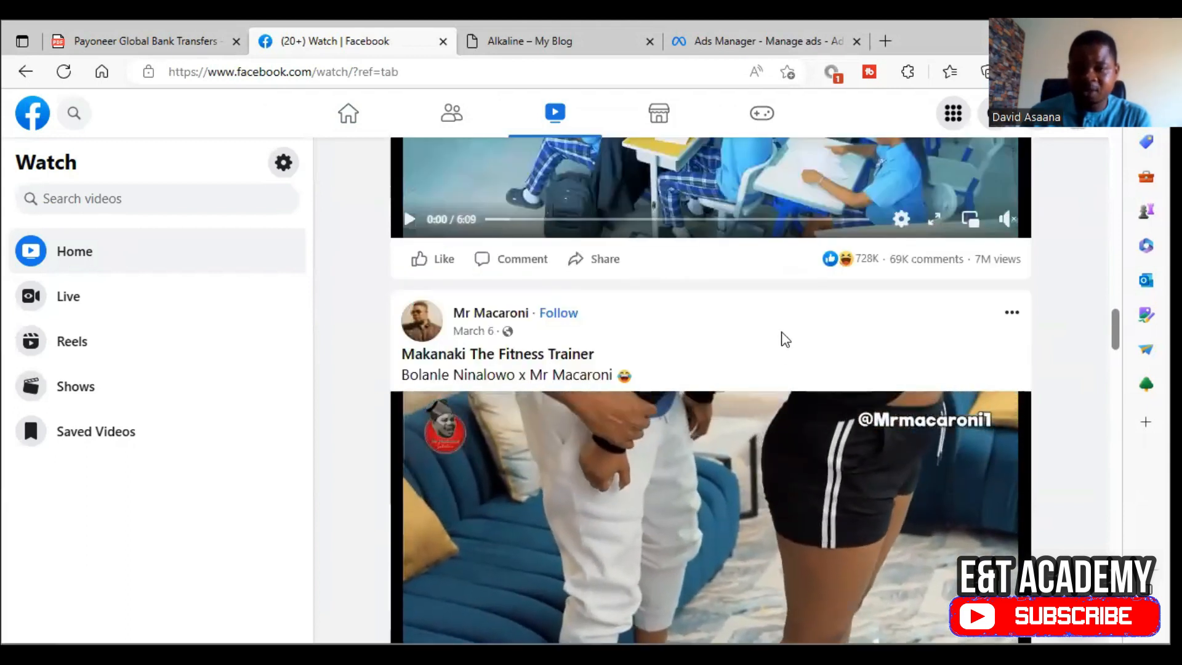
{"action": "scroll", "coordinate": [868, 341], "scroll_direction": "down", "scroll_amount": 10}
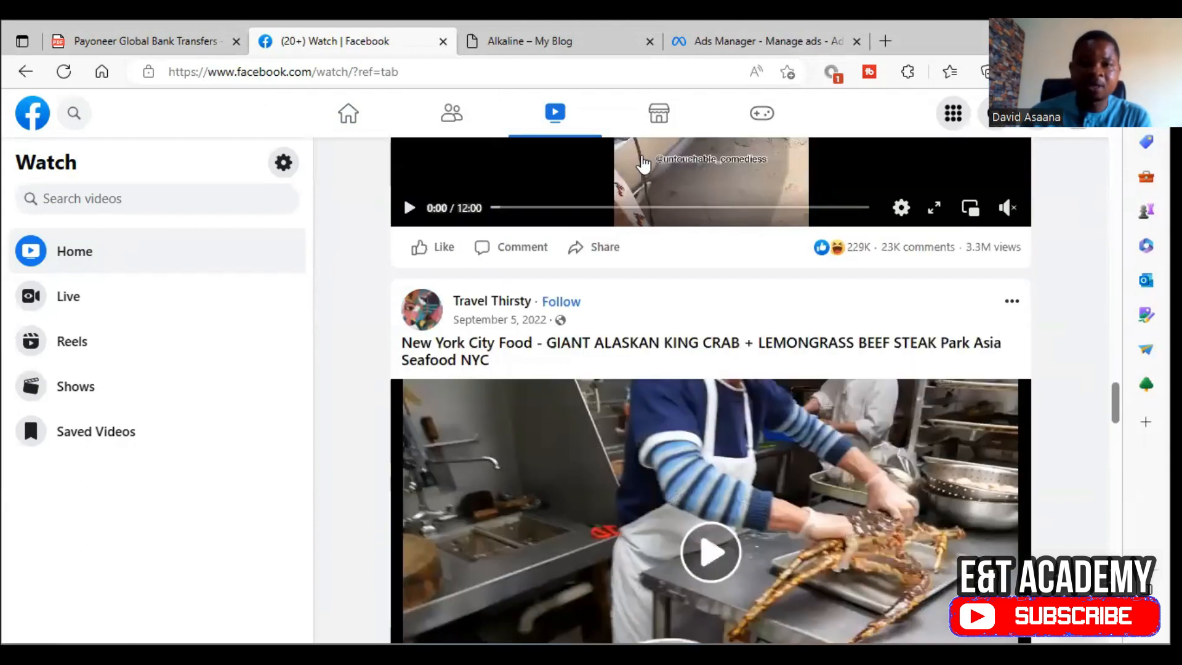
- Open Facebook Marketplace and browse its listings as an example of the Marketplace placement
{"action": "left_click", "coordinate": [681, 125]}
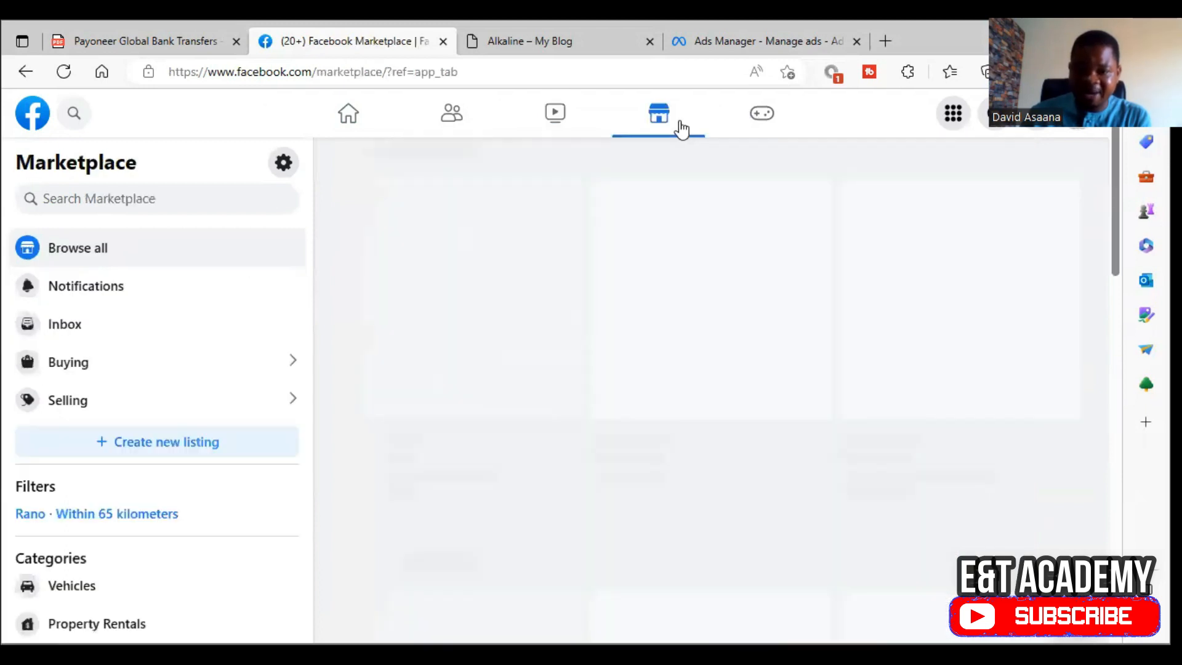
{"action": "scroll", "coordinate": [666, 299], "scroll_direction": "down", "scroll_amount": 5}
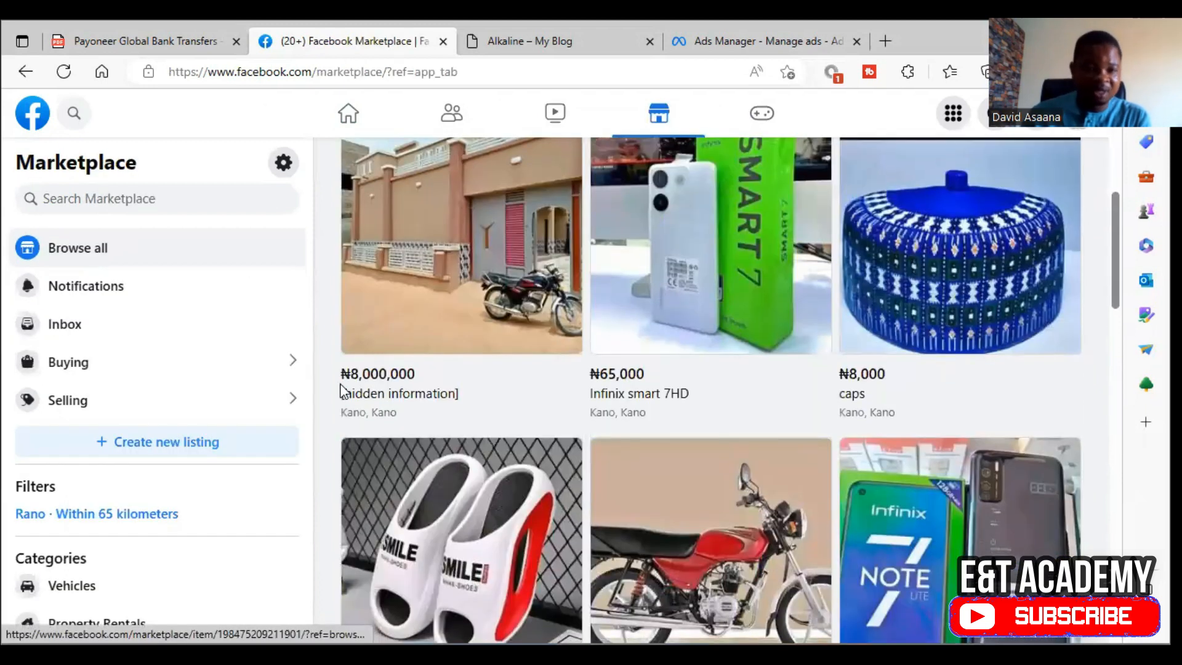
{"action": "scroll", "coordinate": [566, 302], "scroll_direction": "down", "scroll_amount": 3}
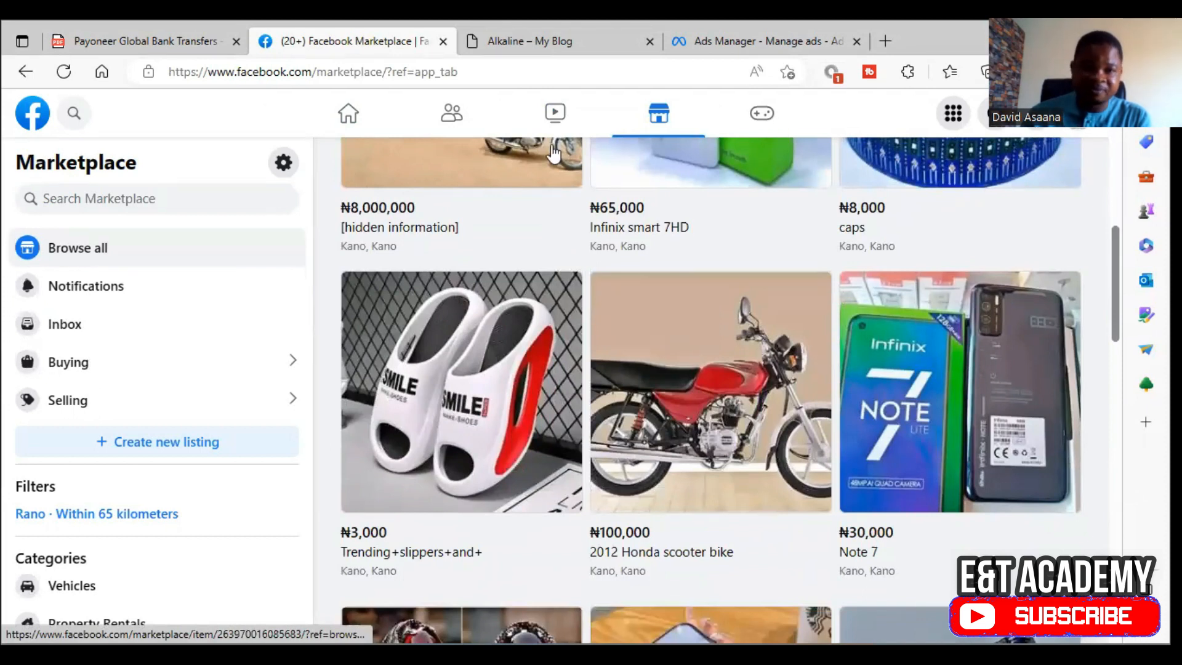
- Open a reel from the Reels section of the Facebook home page, view several following reels, and return to the home page
{"action": "left_click", "coordinate": [349, 115]}
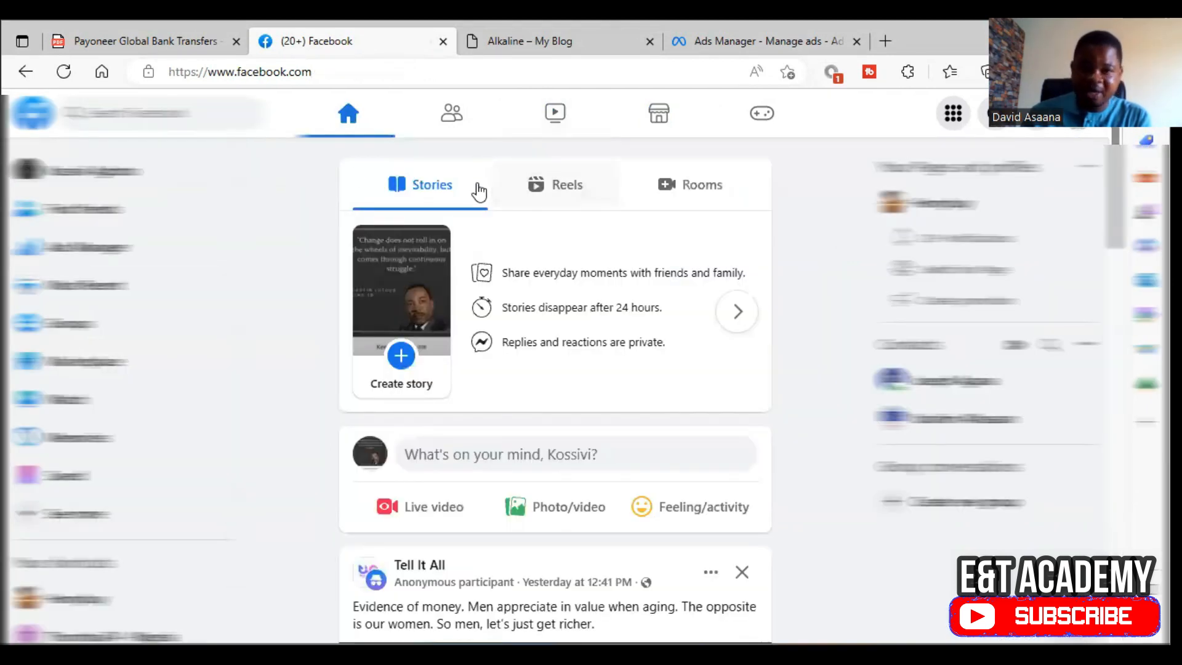
{"action": "left_click", "coordinate": [579, 196]}
{"action": "left_click", "coordinate": [484, 306]}
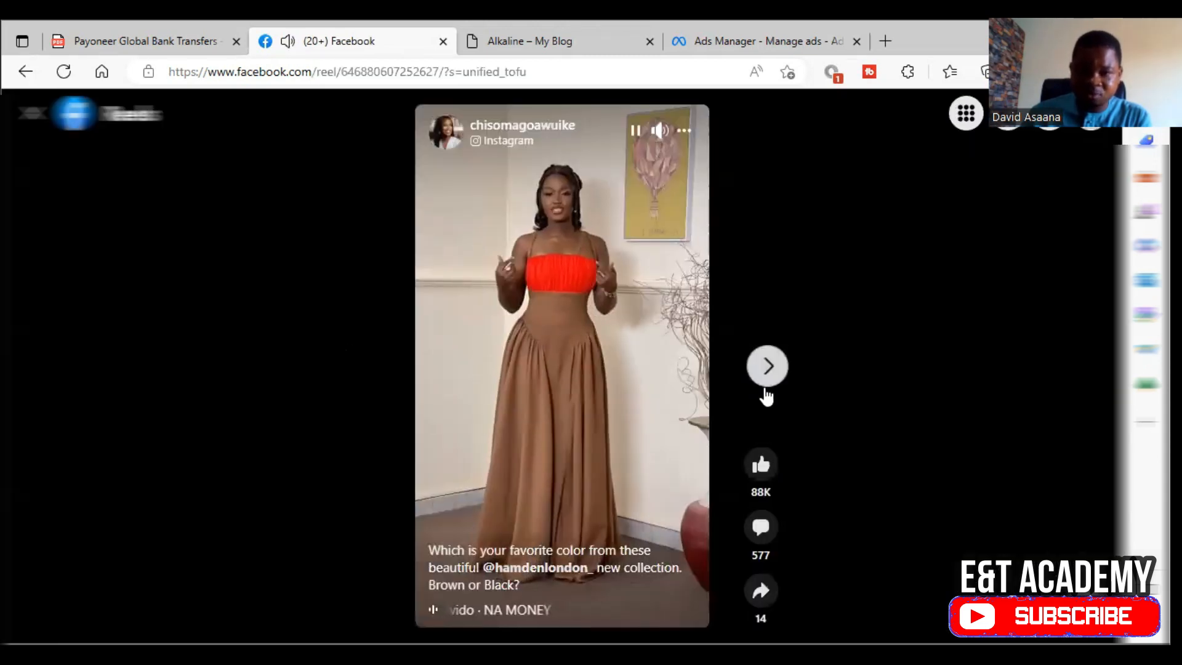
{"action": "left_click", "coordinate": [765, 369]}
{"action": "left_click", "coordinate": [766, 370]}
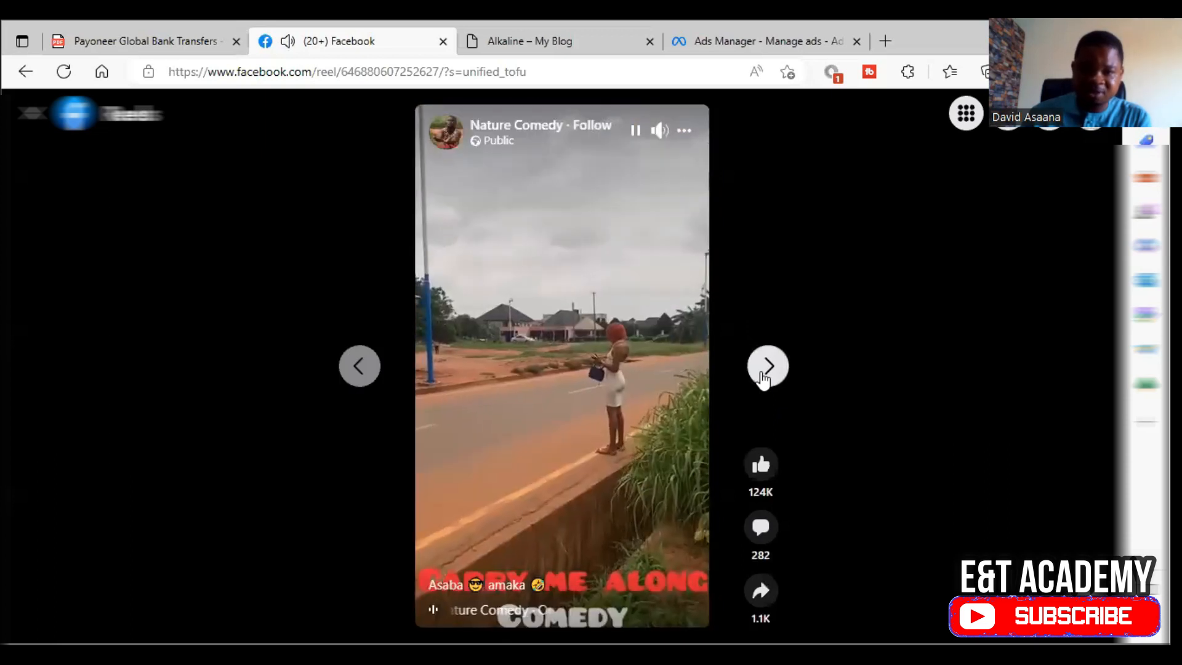
{"action": "left_click", "coordinate": [766, 369]}
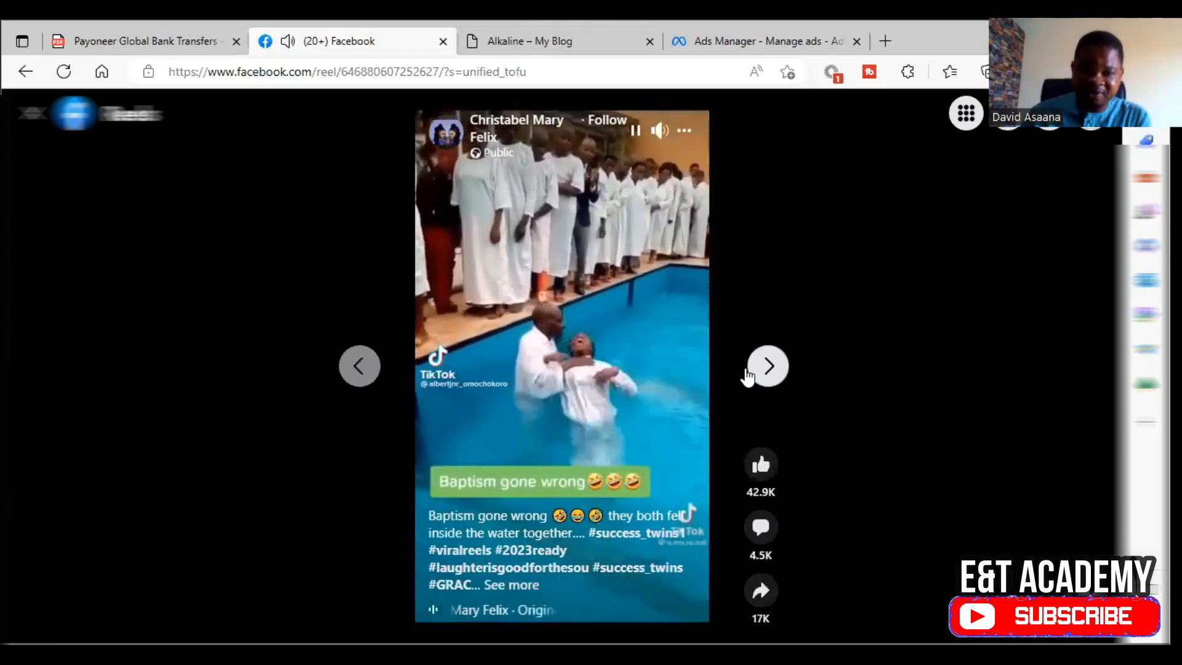
{"action": "left_click", "coordinate": [755, 373]}
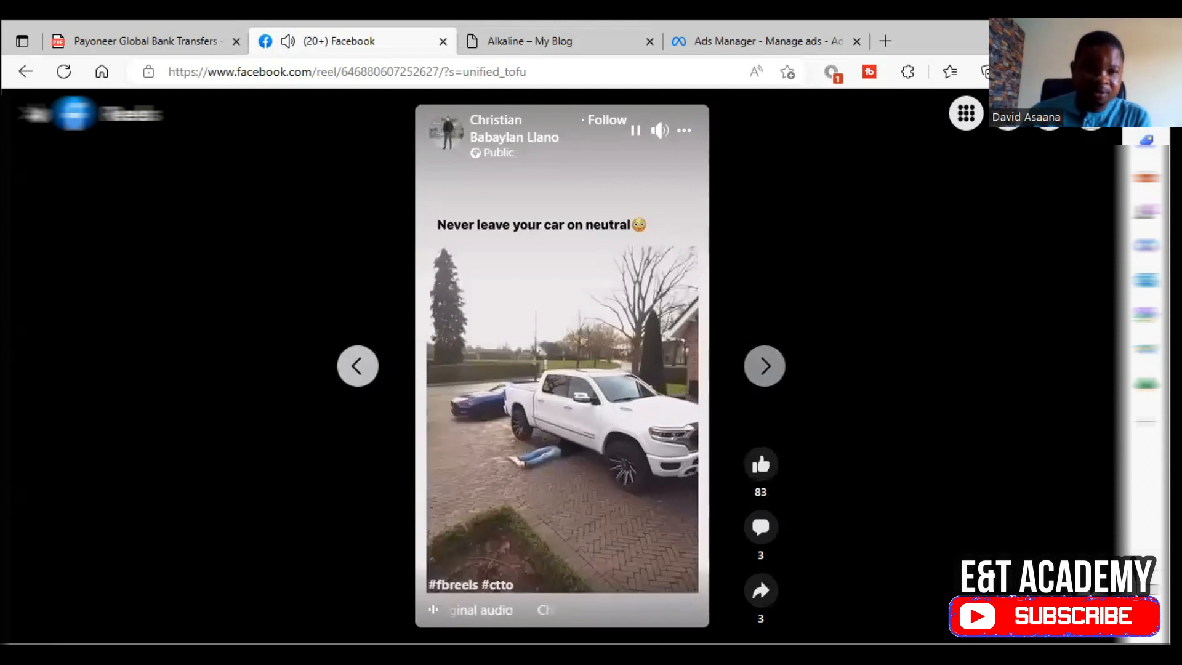
{"action": "left_click", "coordinate": [32, 114]}
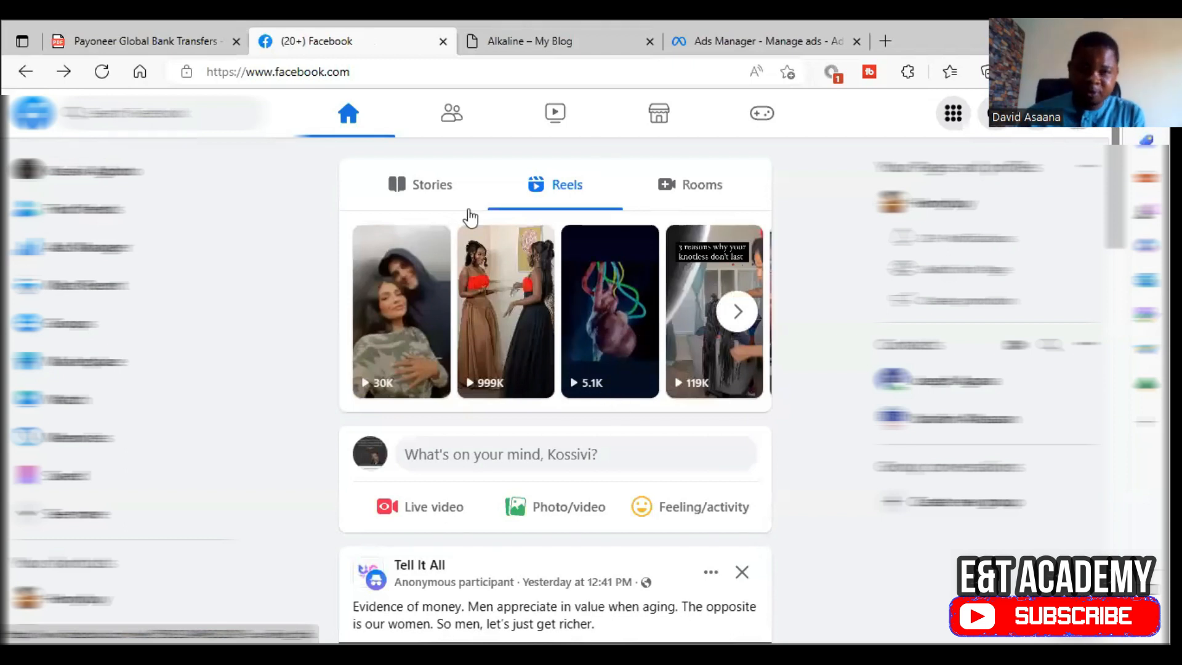
- Show the Stories section on the Facebook home page, look at the story creation page, and return to look through the stories row
{"action": "left_click", "coordinate": [423, 192]}
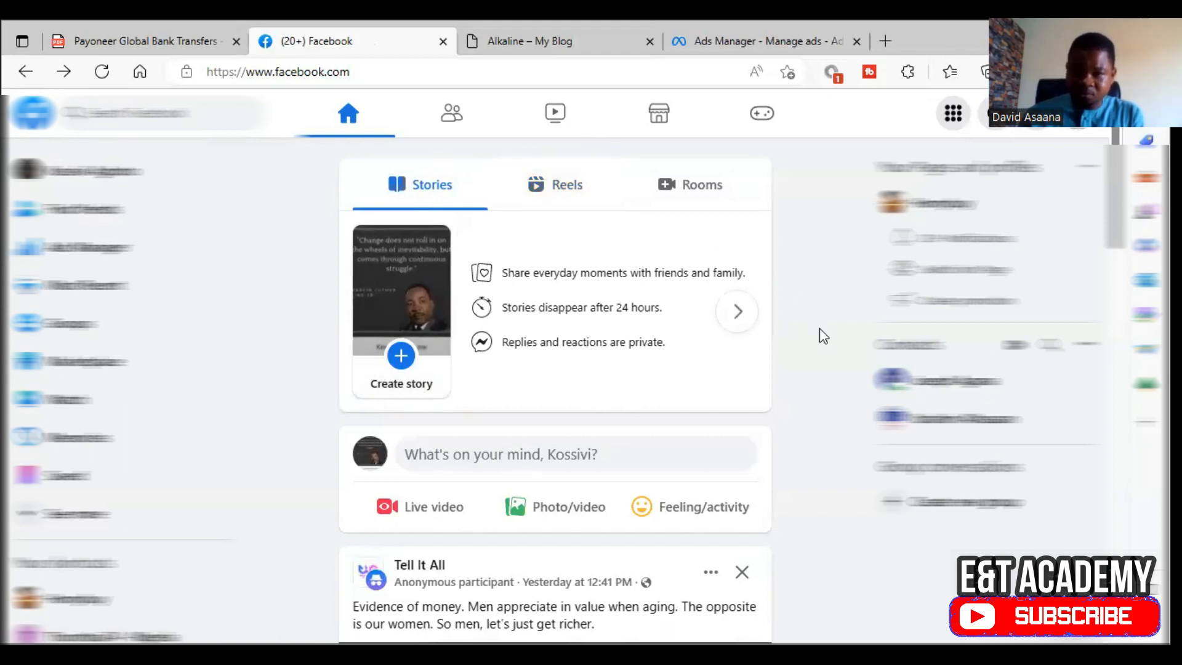
{"action": "left_click", "coordinate": [428, 277]}
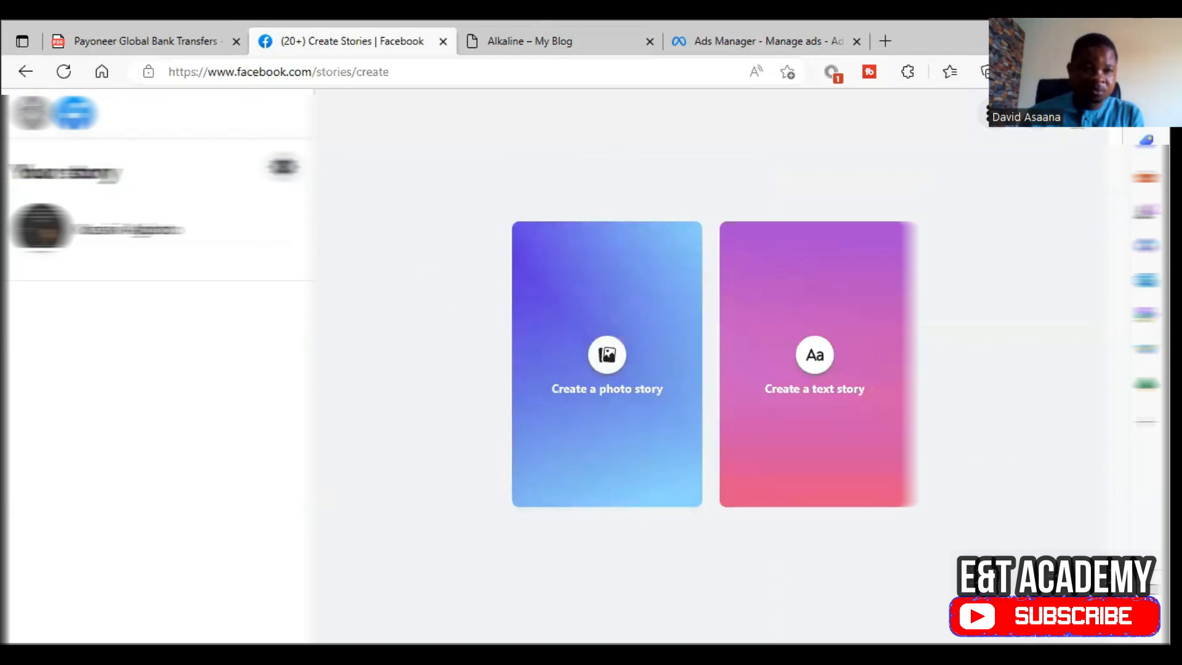
{"action": "left_click", "coordinate": [32, 113]}
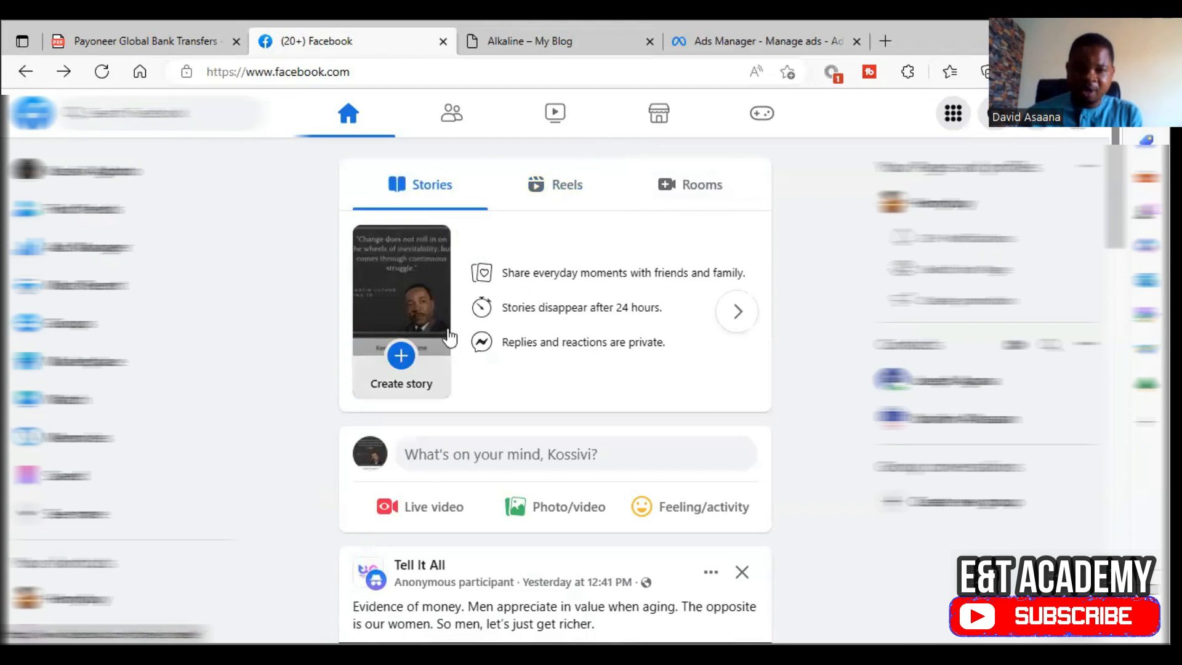
{"action": "left_click", "coordinate": [736, 313]}
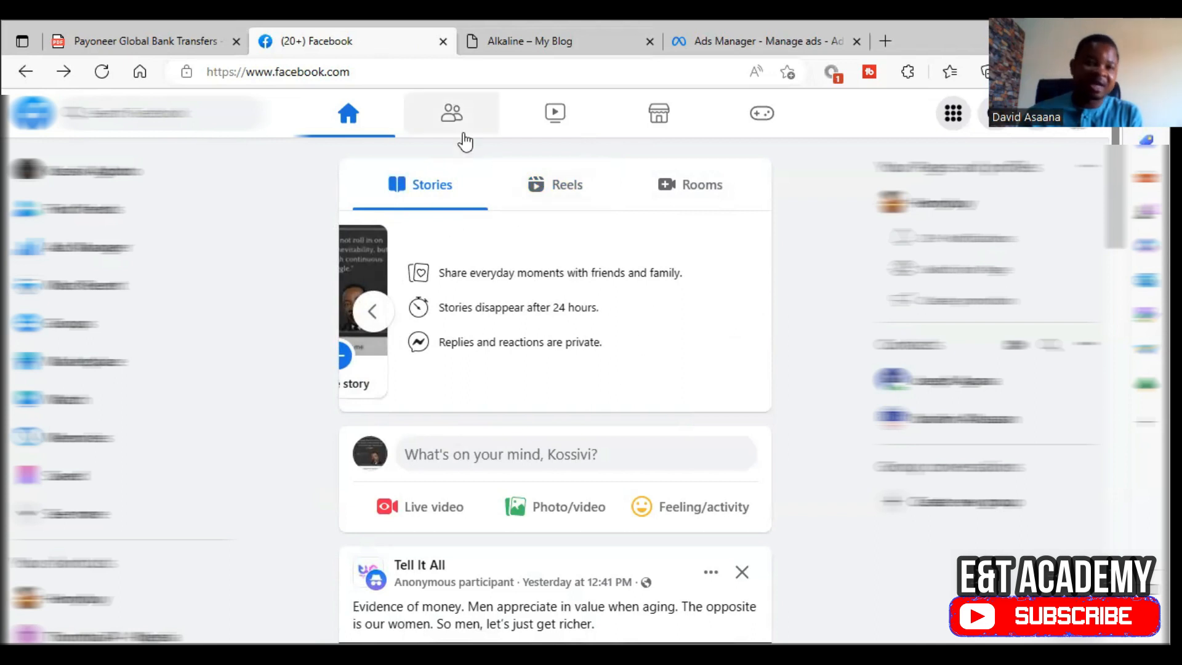
- Switch back to Ads Manager and review the ad set's selected platforms and feed placements
{"action": "left_click", "coordinate": [700, 40]}
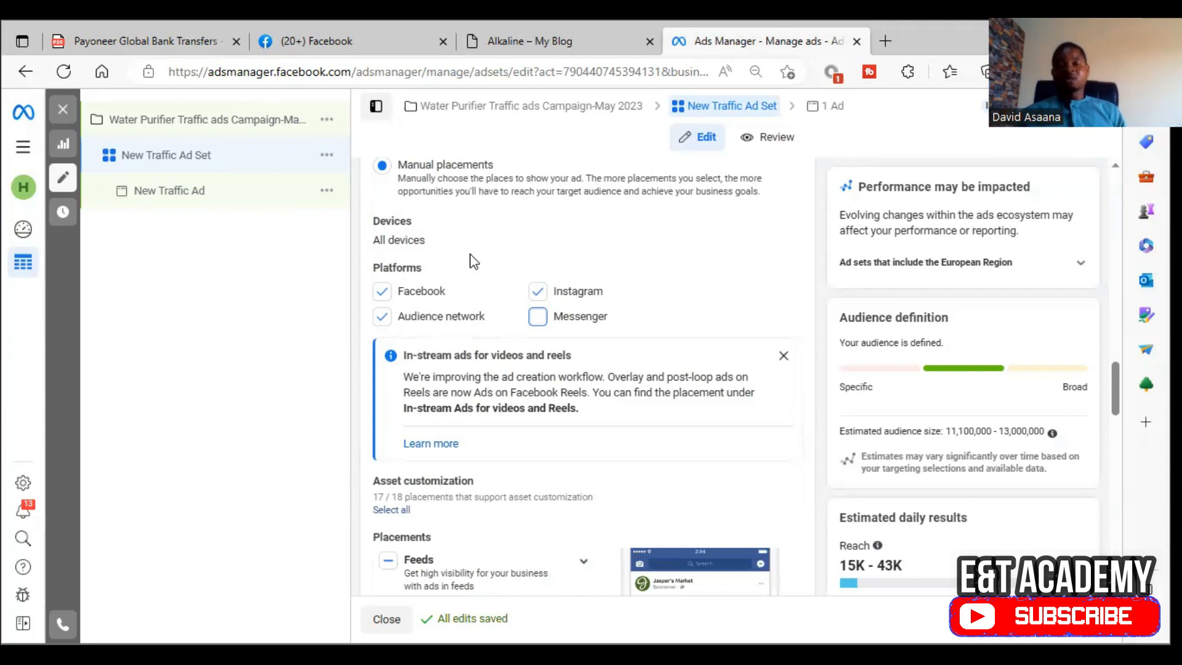
{"action": "scroll", "coordinate": [430, 375], "scroll_direction": "down", "scroll_amount": 1}
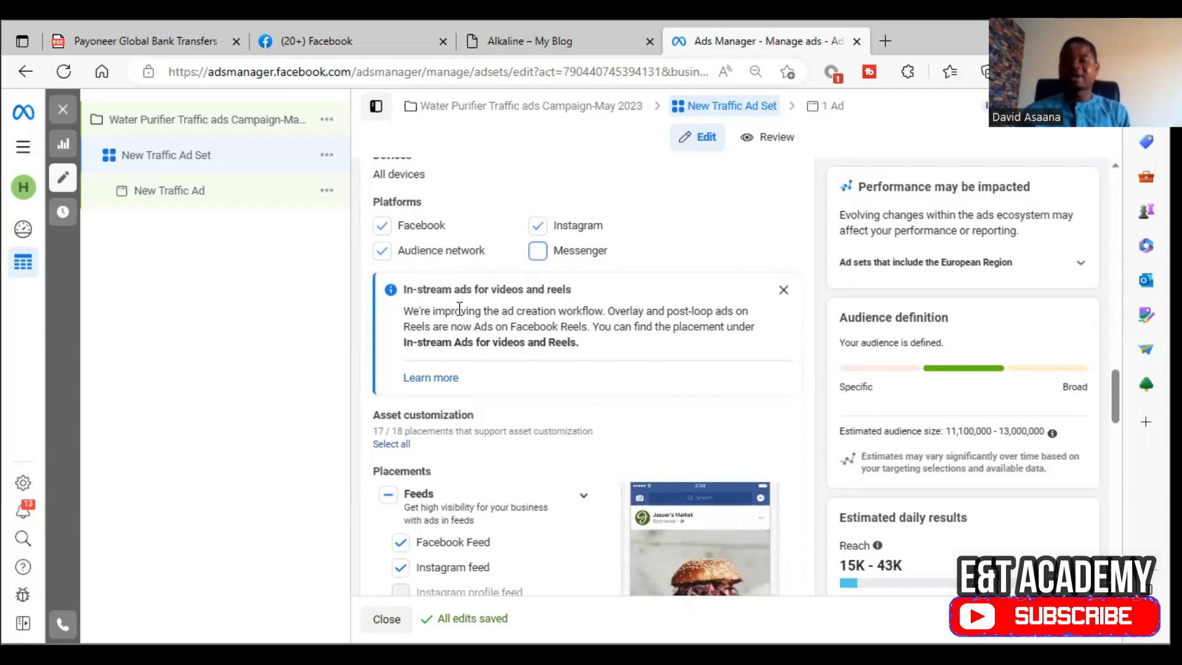
{"action": "scroll", "coordinate": [459, 348], "scroll_direction": "down", "scroll_amount": 1}
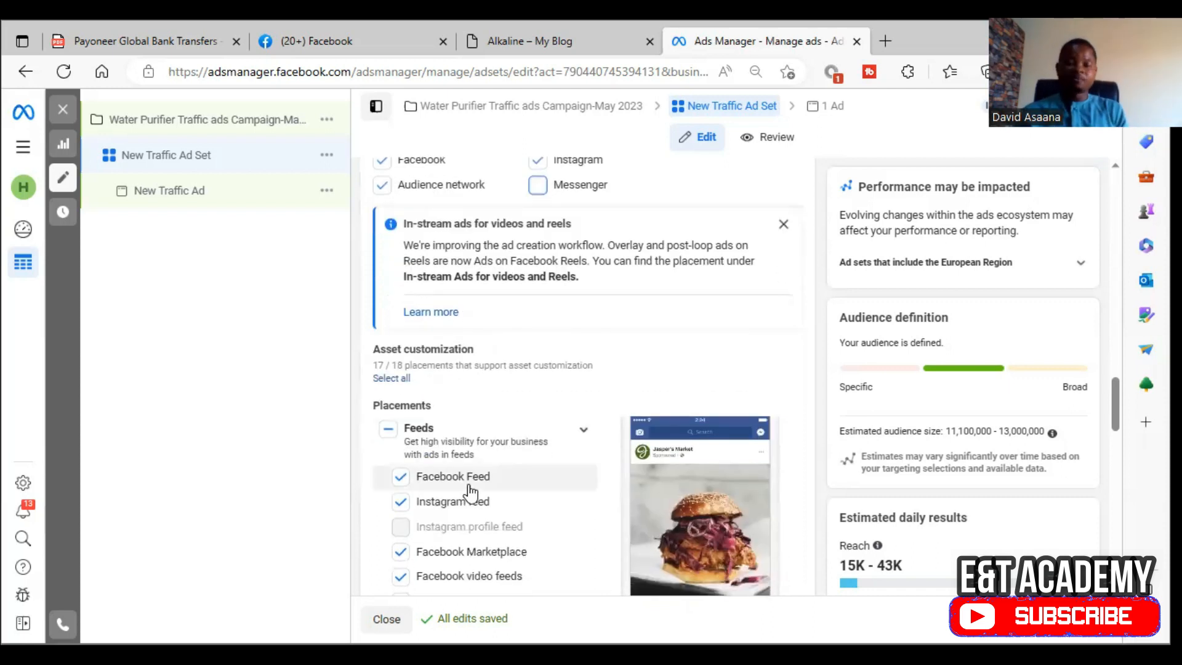
{"action": "scroll", "coordinate": [491, 394], "scroll_direction": "down", "scroll_amount": 2}
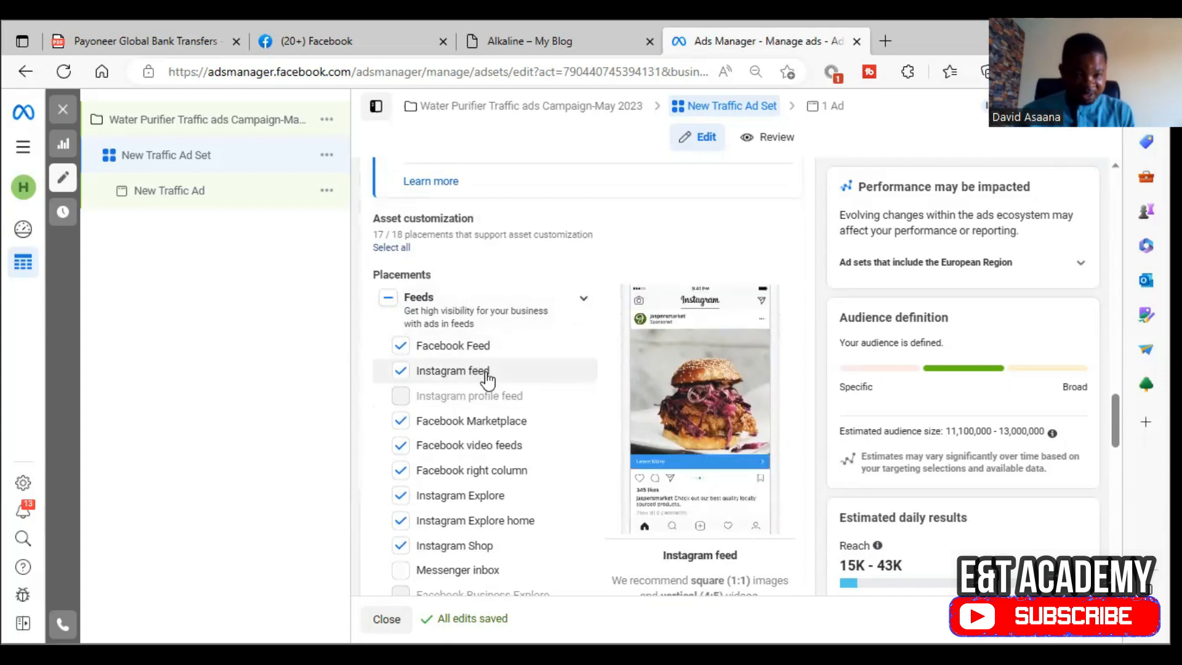
{"action": "scroll", "coordinate": [493, 378], "scroll_direction": "down", "scroll_amount": 2}
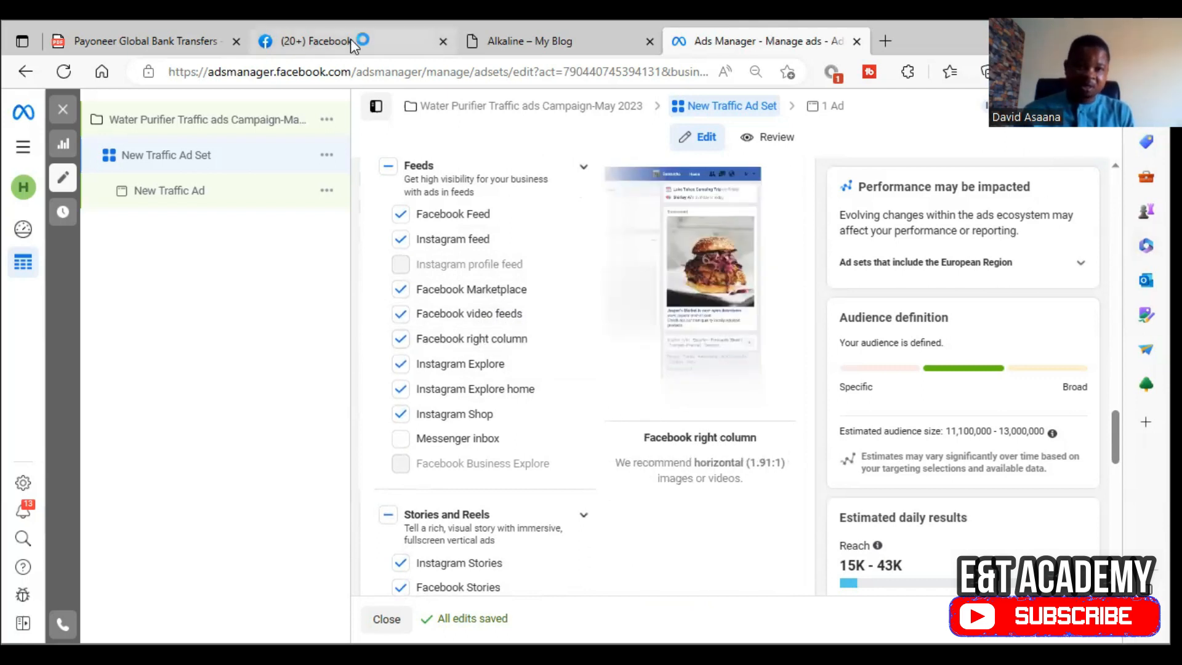
- Check the right column on the Facebook home page, and exclude the Facebook right column and Instagram Explore home placements from the ad set
{"action": "left_click", "coordinate": [430, 37]}
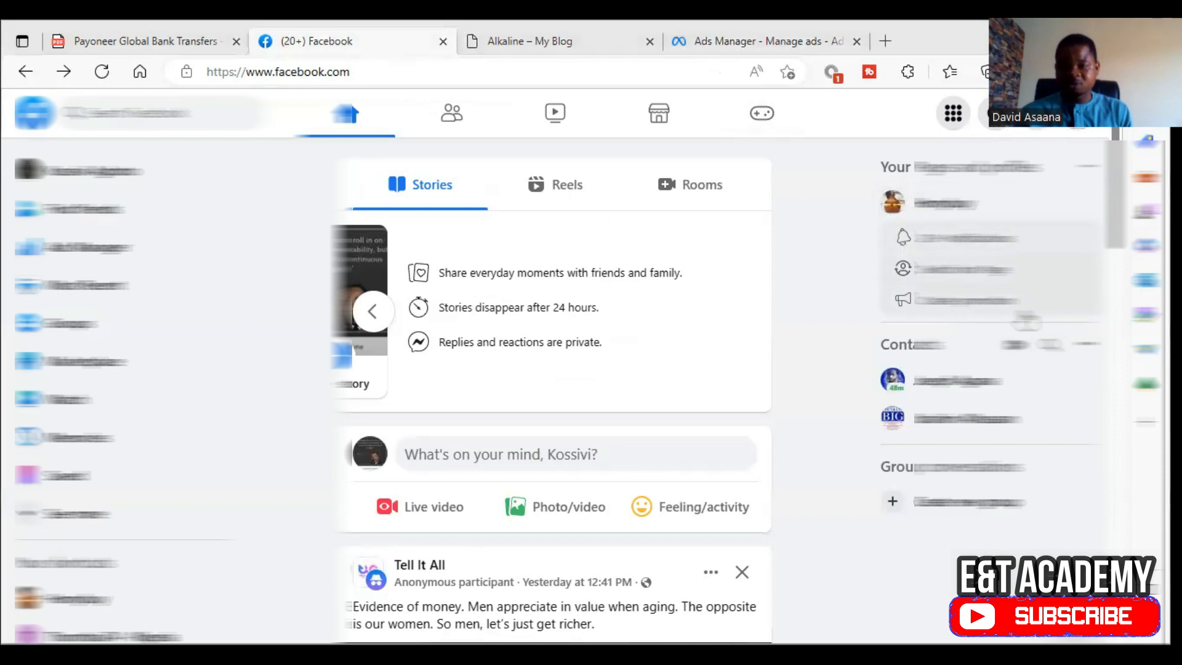
{"action": "left_click", "coordinate": [687, 27]}
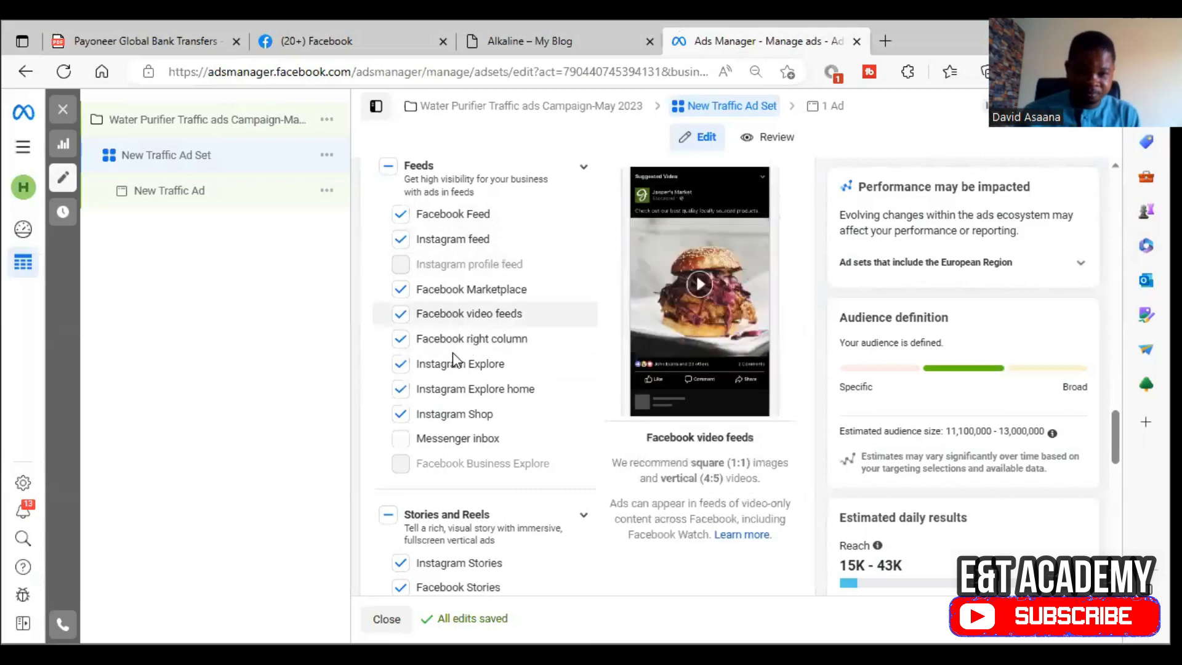
{"action": "left_click", "coordinate": [401, 339]}
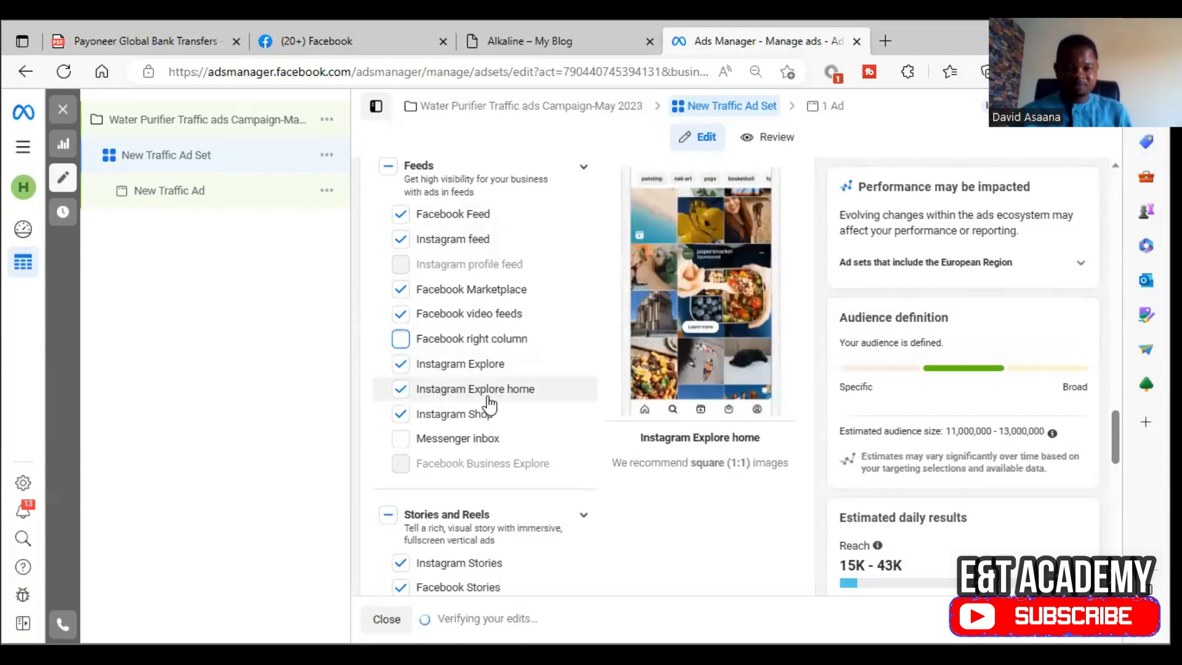
{"action": "left_click", "coordinate": [401, 390]}
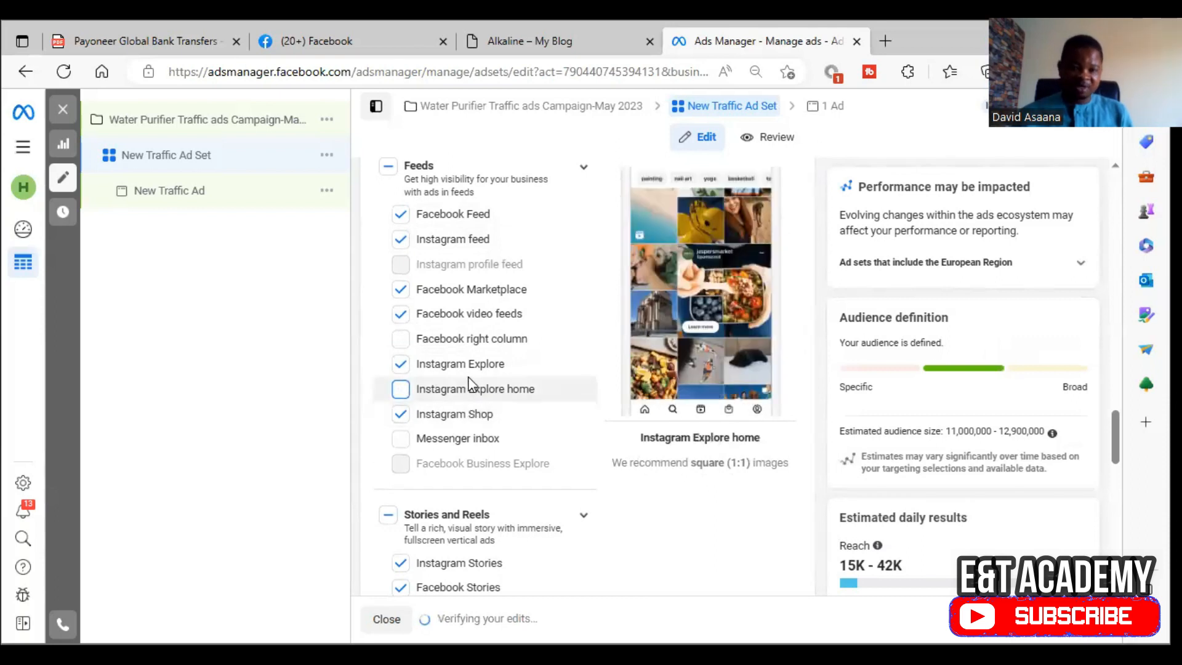
- Review the Stories and Reels, in-stream, search results, messages, and apps and sites placements of the ad set
{"action": "scroll", "coordinate": [477, 384], "scroll_direction": "down", "scroll_amount": 1}
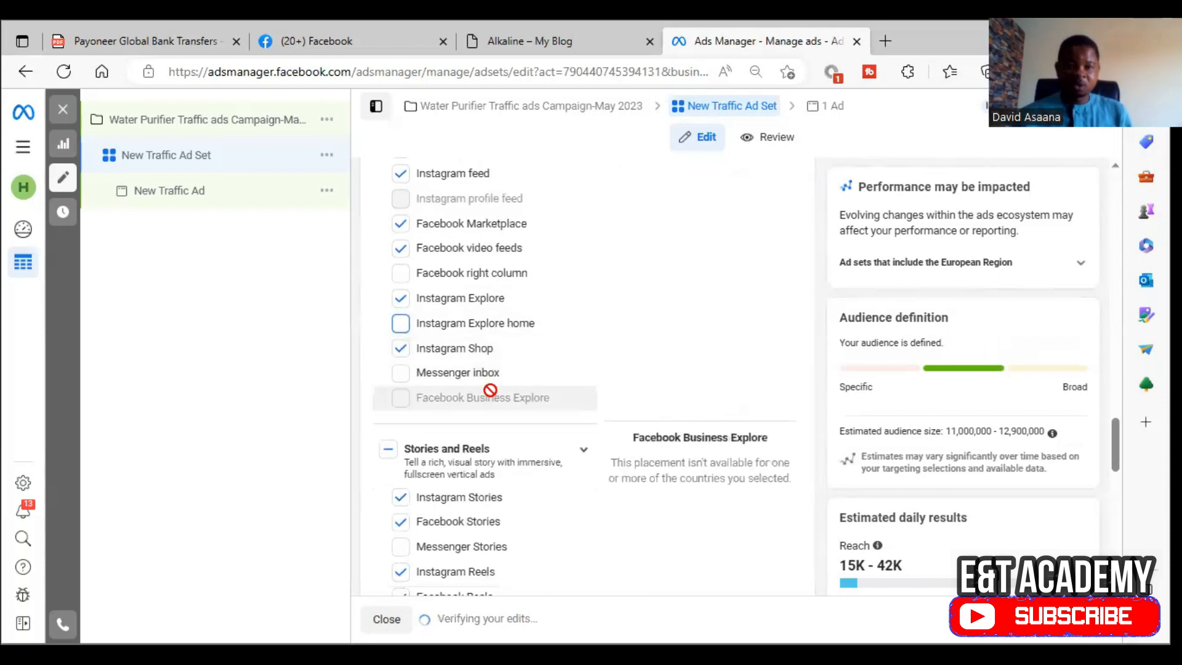
{"action": "scroll", "coordinate": [409, 306], "scroll_direction": "down", "scroll_amount": 2}
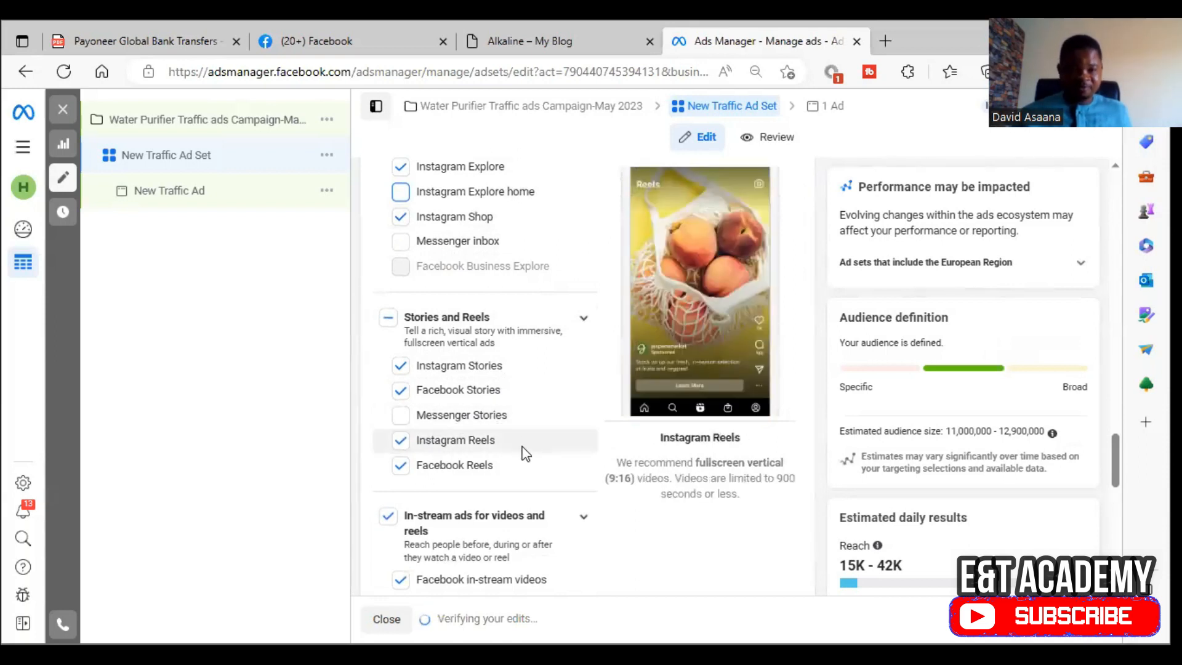
{"action": "scroll", "coordinate": [505, 461], "scroll_direction": "down", "scroll_amount": 1}
{"action": "scroll", "coordinate": [435, 382], "scroll_direction": "down", "scroll_amount": 3}
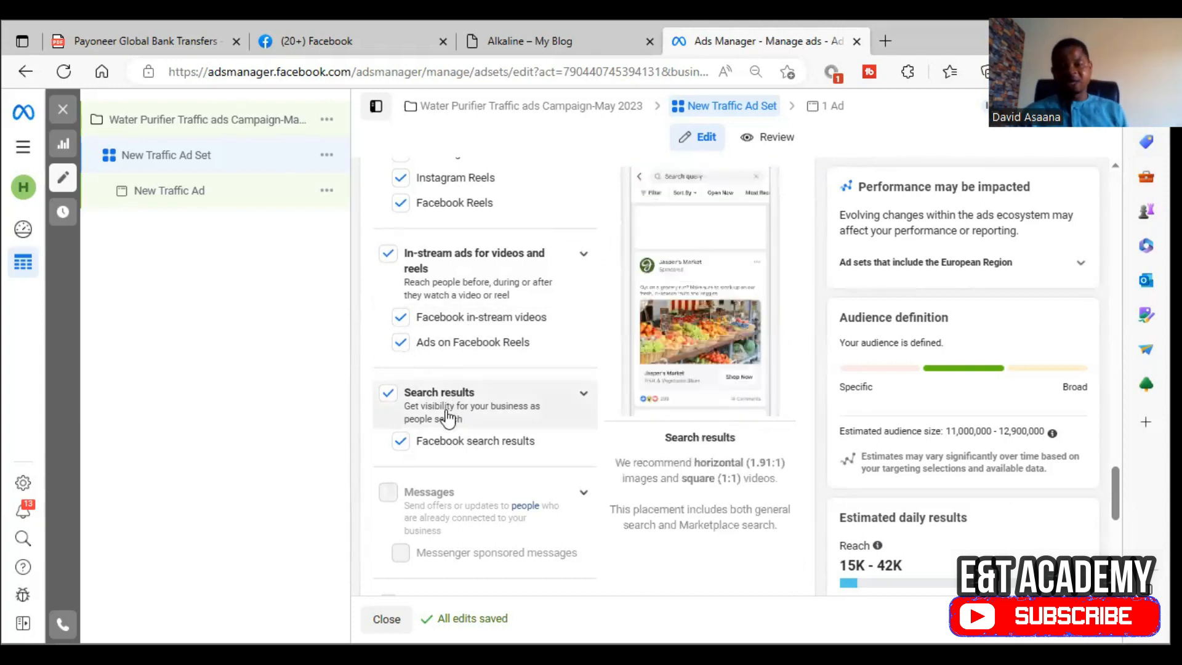
{"action": "scroll", "coordinate": [452, 394], "scroll_direction": "down", "scroll_amount": 1}
{"action": "scroll", "coordinate": [468, 446], "scroll_direction": "down", "scroll_amount": 1}
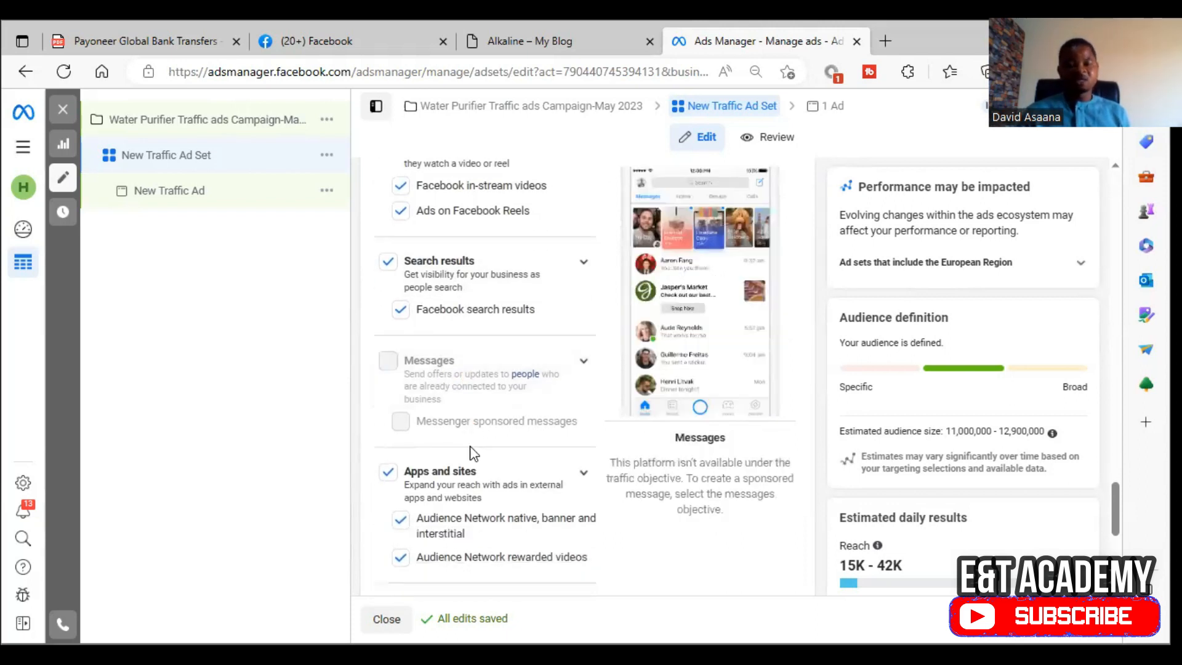
{"action": "scroll", "coordinate": [403, 478], "scroll_direction": "down", "scroll_amount": 2}
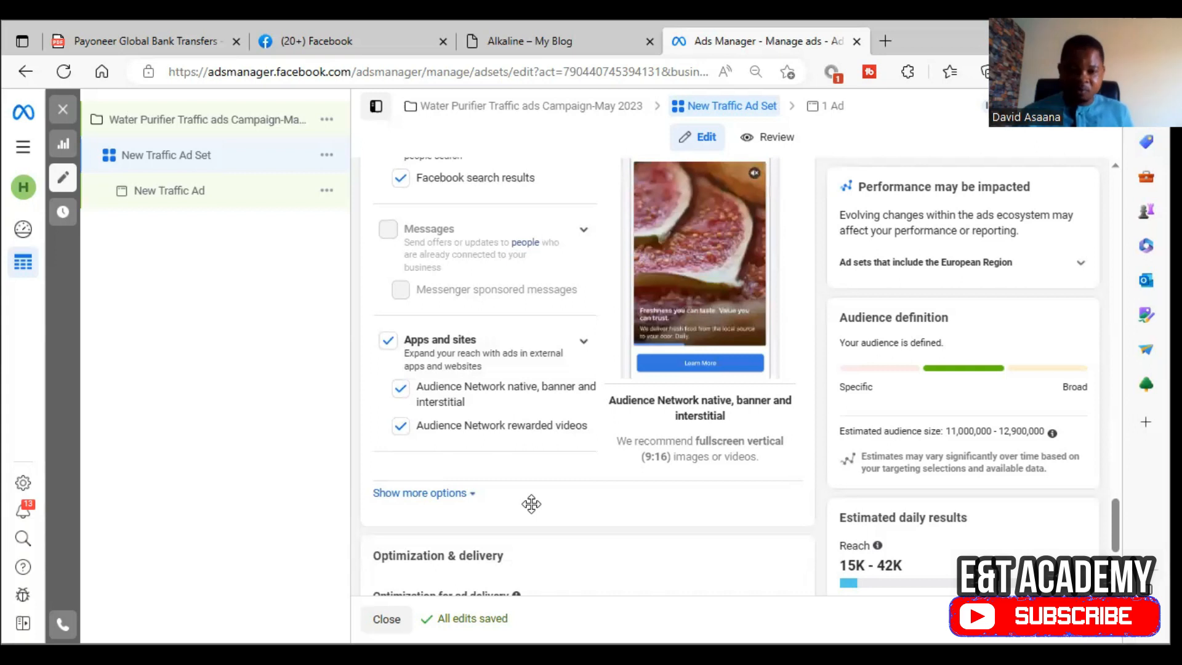
- Set the ad set's optimization for ad delivery to Landing Page Views and check the cost per result goal explanation
{"action": "scroll", "coordinate": [531, 504], "scroll_direction": "down", "scroll_amount": 3}
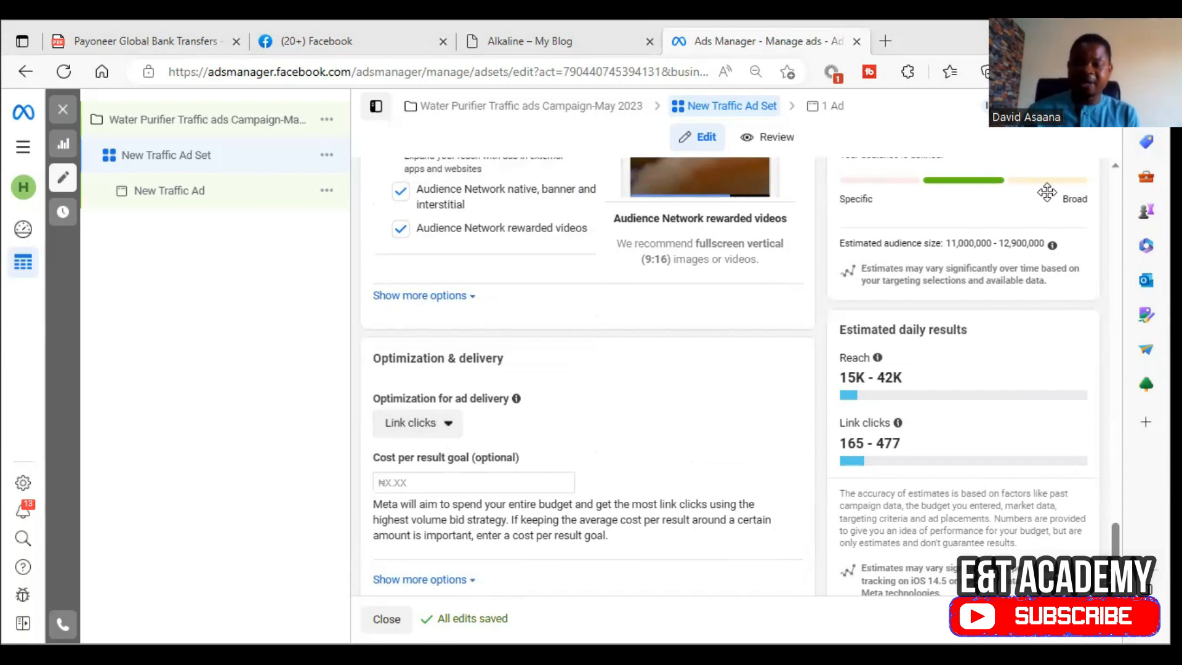
{"action": "left_click", "coordinate": [443, 432]}
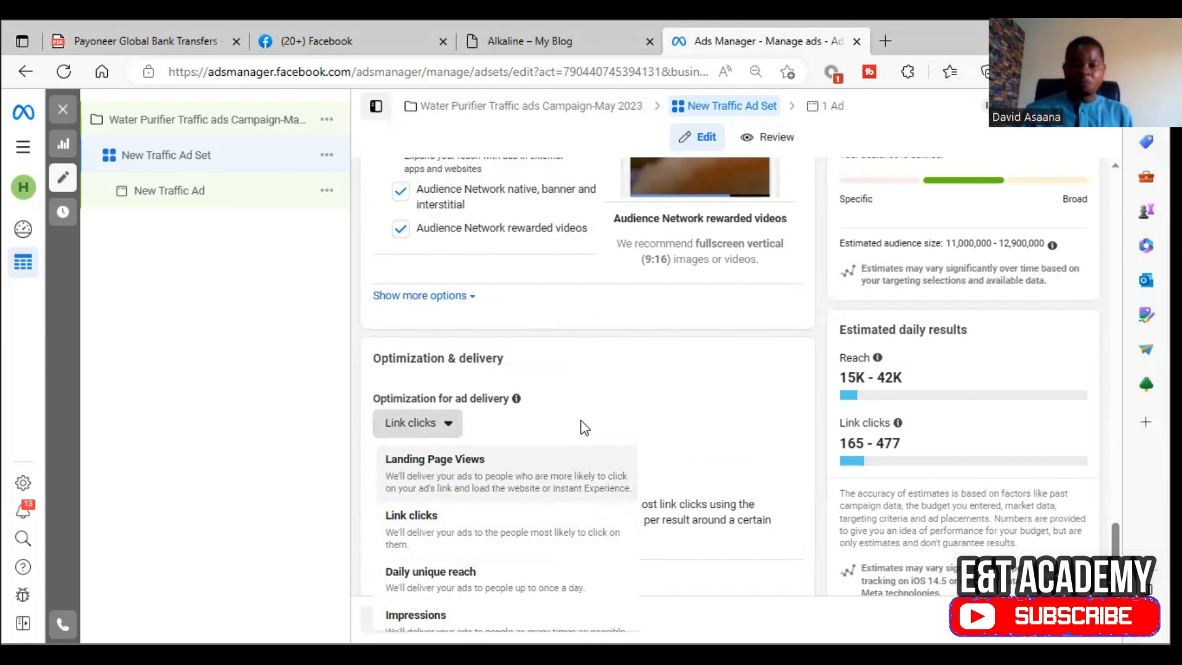
{"action": "left_click", "coordinate": [479, 486]}
{"action": "mouse_move", "coordinate": [527, 457]}
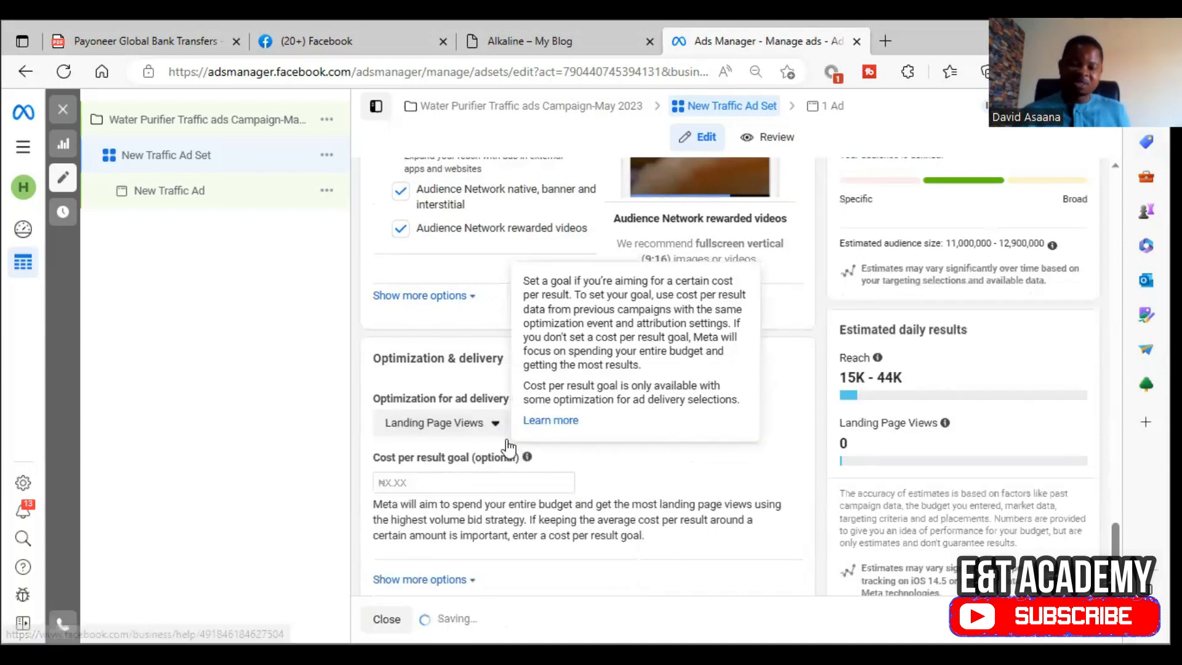
{"action": "scroll", "coordinate": [519, 473], "scroll_direction": "down", "scroll_amount": 1}
{"action": "mouse_move", "coordinate": [527, 431]}
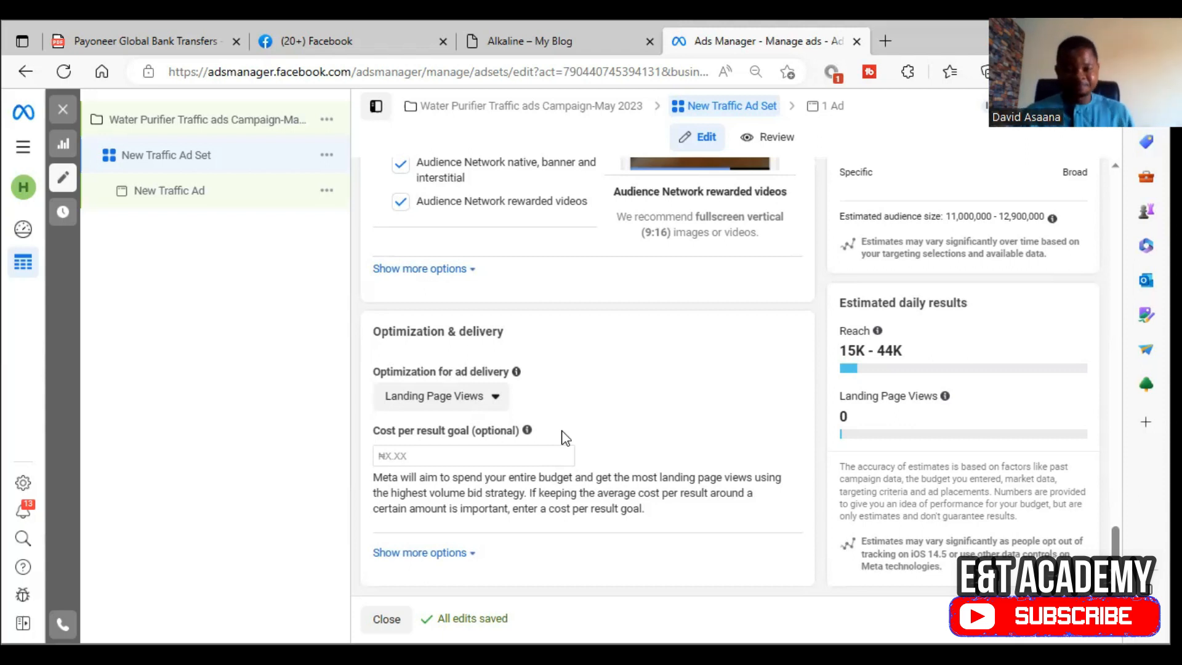
- Open Ads Manager from the saved bookmarks in a new browser tab and dismiss the ad account notice
{"action": "mouse_move", "coordinate": [526, 430]}
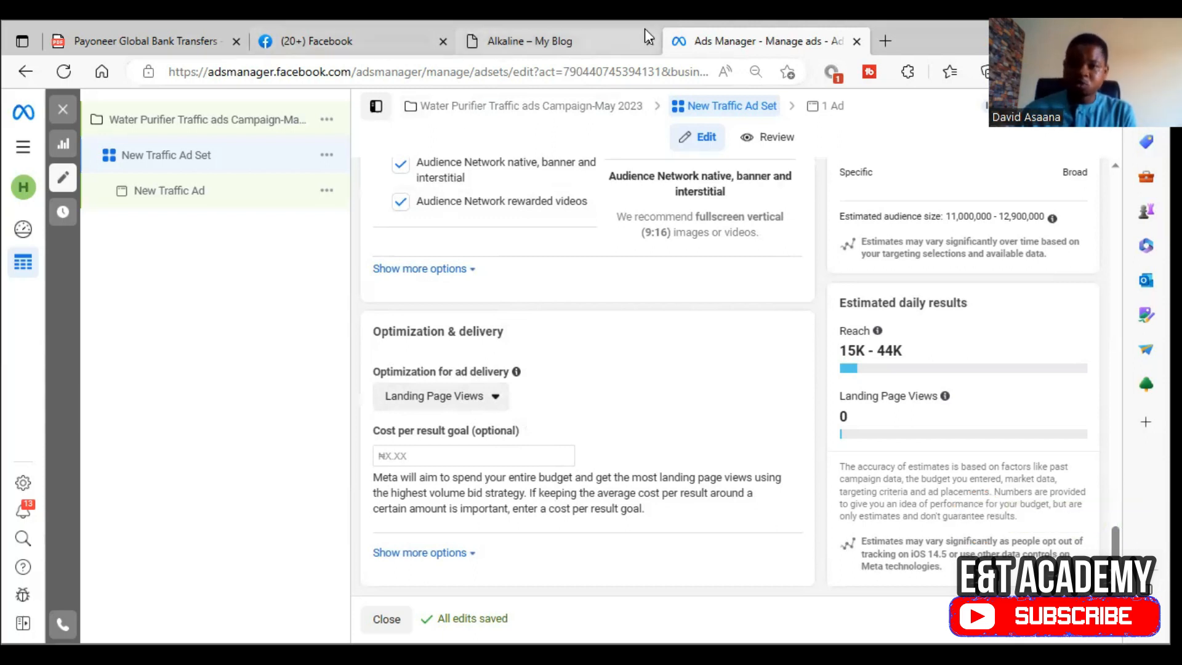
{"action": "left_click", "coordinate": [885, 41]}
{"action": "left_click", "coordinate": [689, 40]}
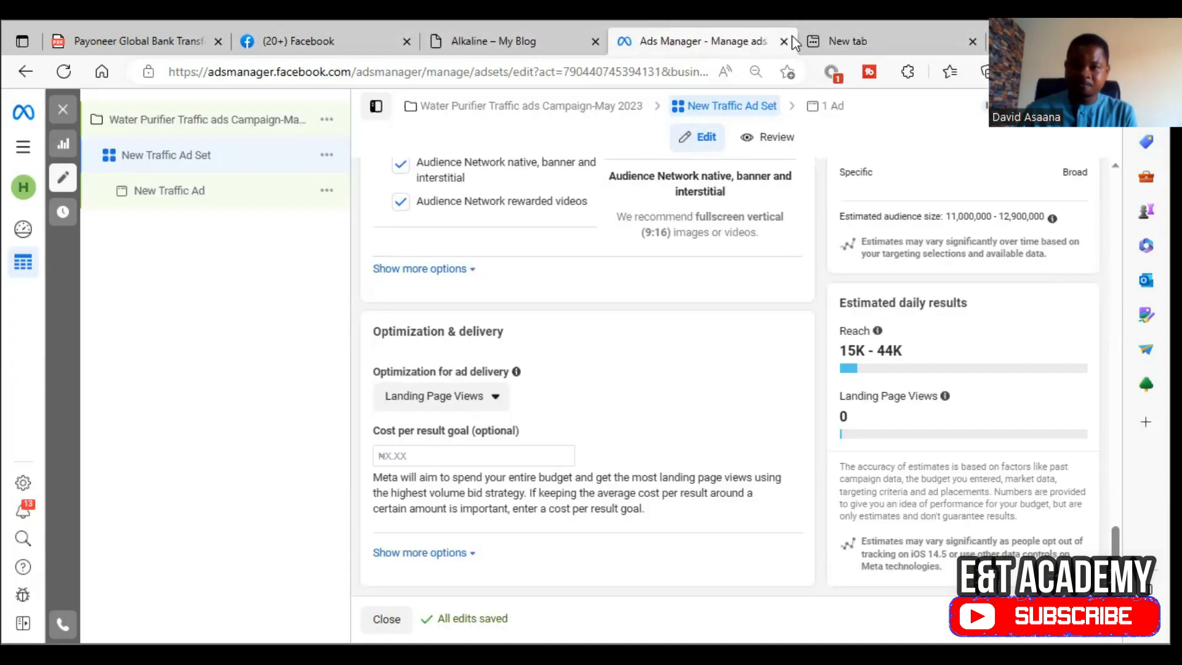
{"action": "left_click", "coordinate": [874, 40]}
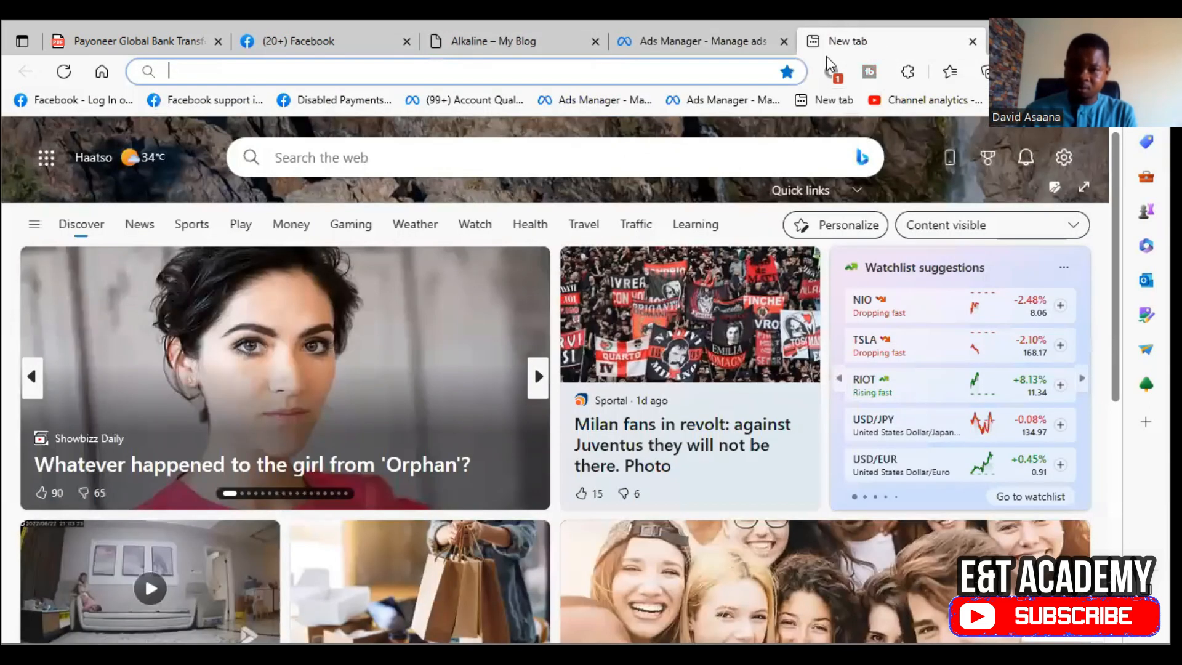
{"action": "left_click", "coordinate": [753, 98]}
{"action": "left_click", "coordinate": [757, 40]}
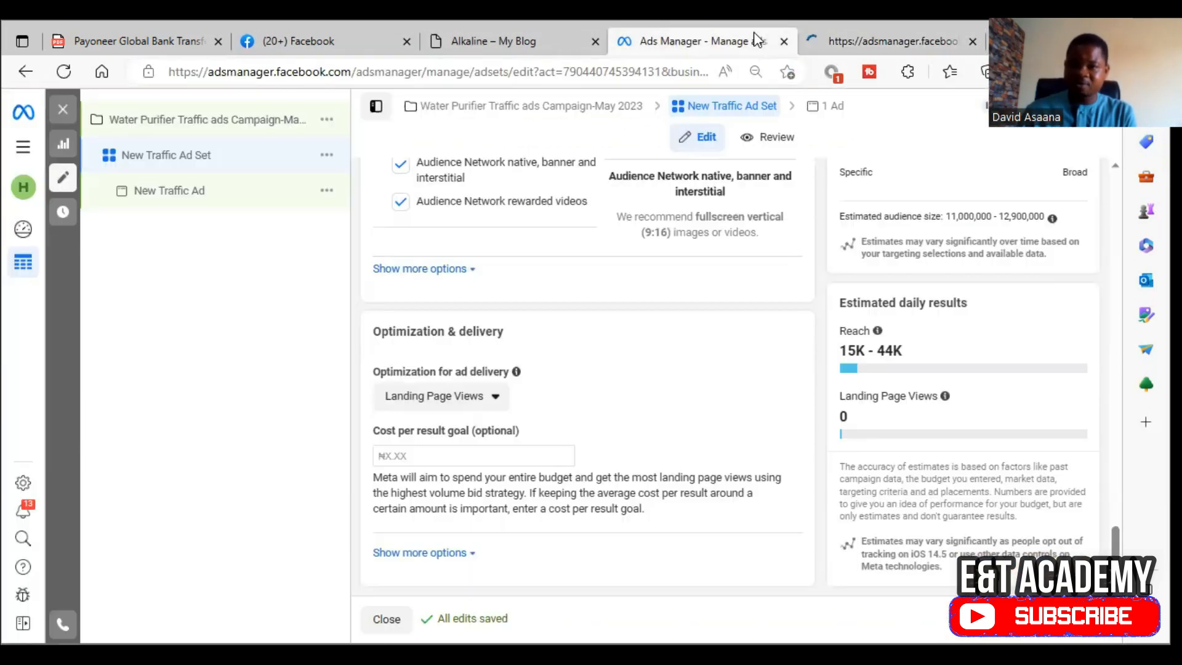
{"action": "left_click", "coordinate": [866, 41]}
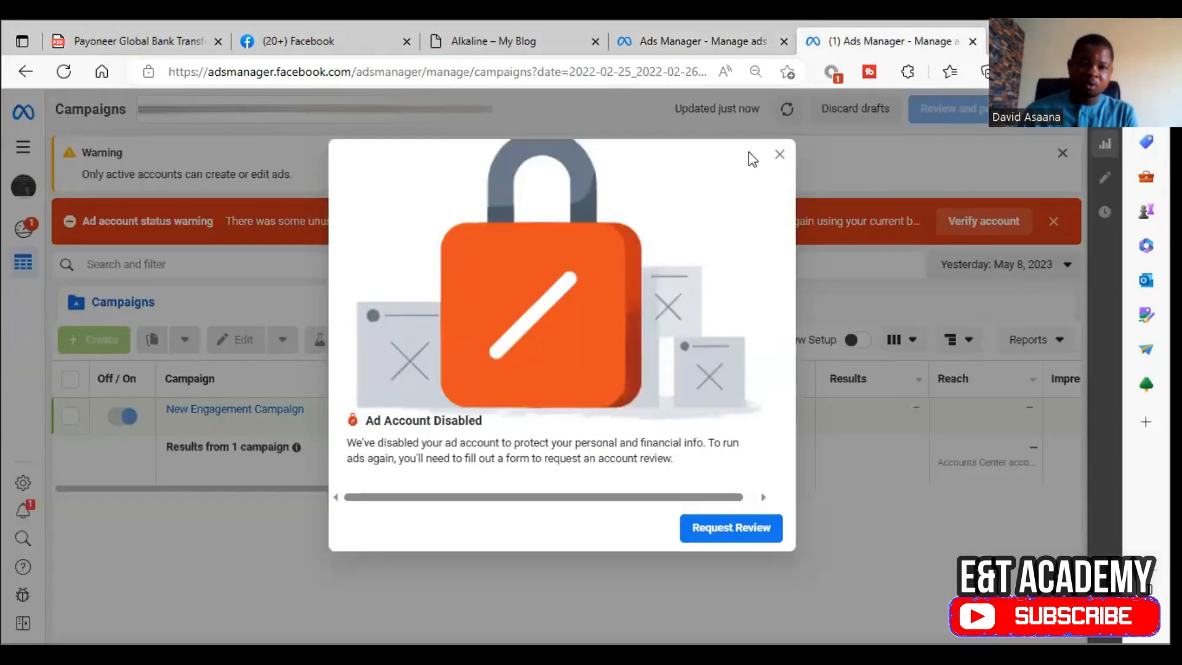
{"action": "left_click", "coordinate": [779, 155]}
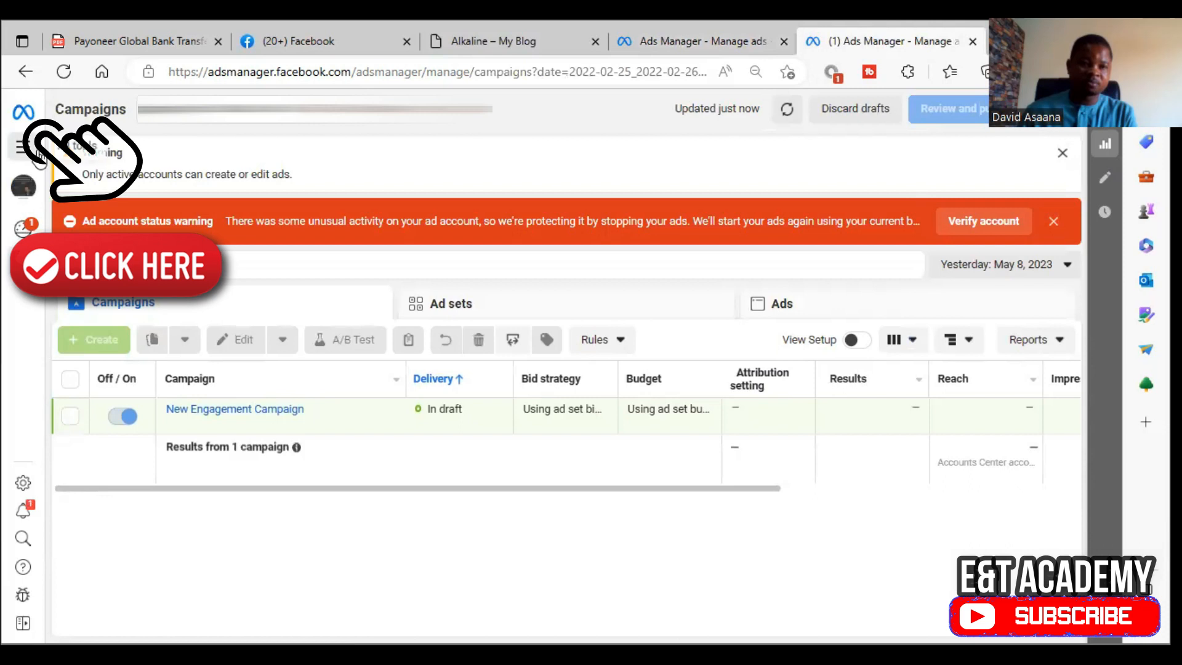
- Open Events Manager for the Home Buy 2 business and view all events of its pixel
{"action": "left_click", "coordinate": [36, 155]}
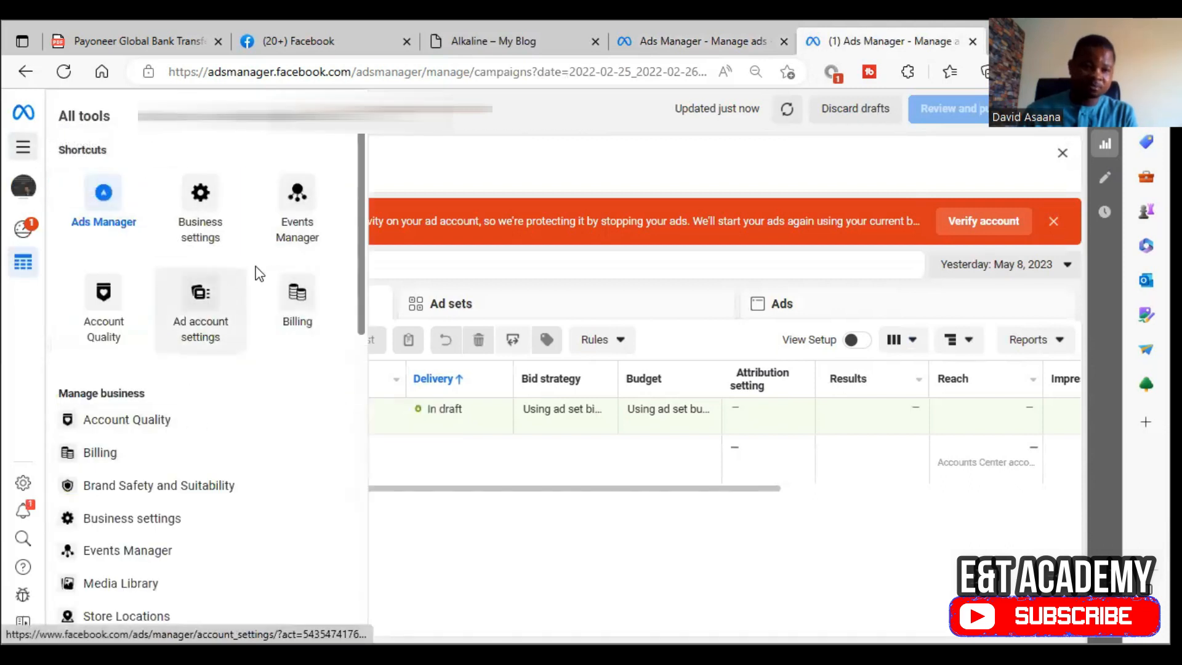
{"action": "left_click", "coordinate": [297, 196]}
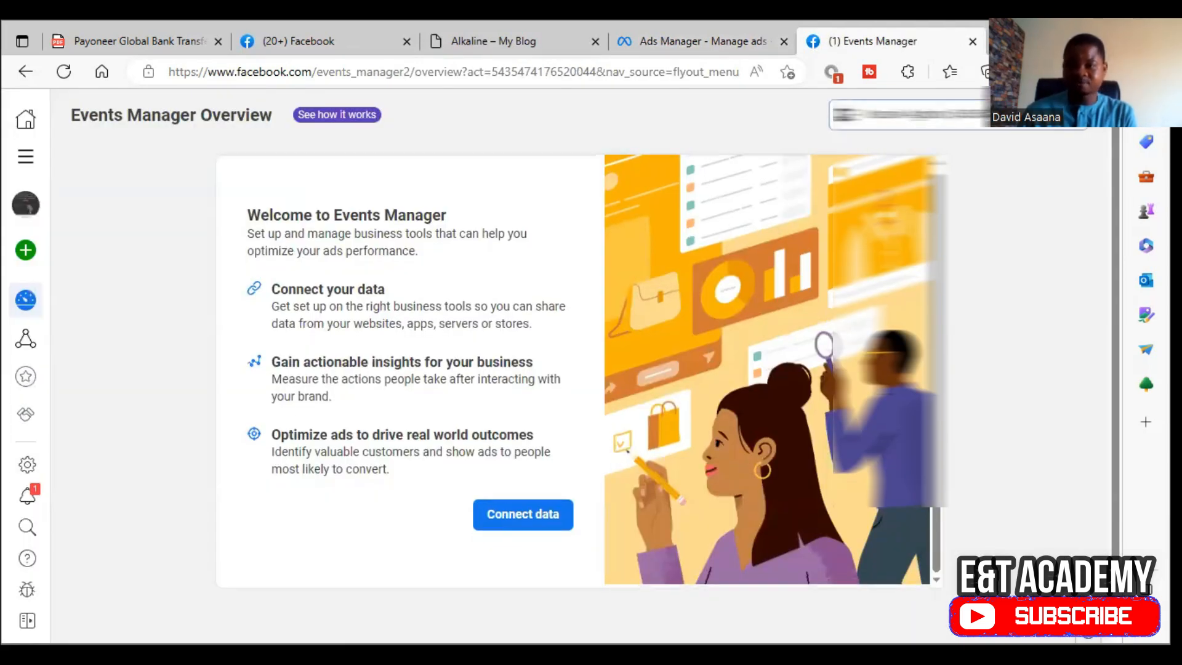
{"action": "left_click", "coordinate": [911, 114]}
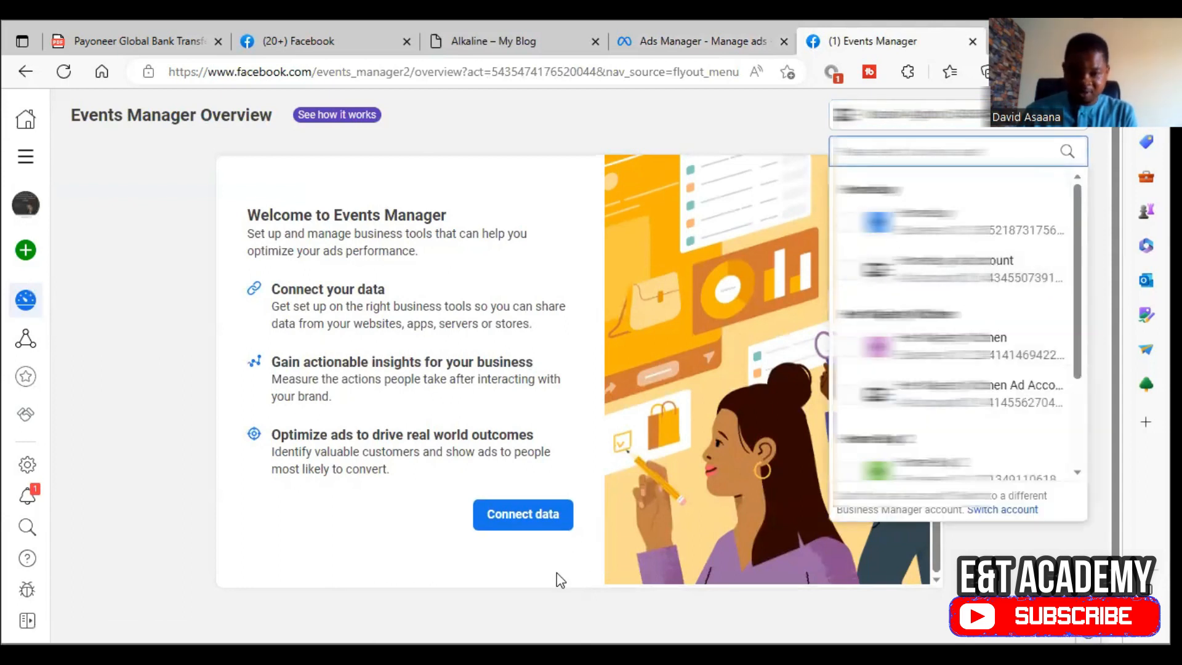
{"action": "scroll", "coordinate": [1078, 342], "scroll_direction": "down", "scroll_amount": 2}
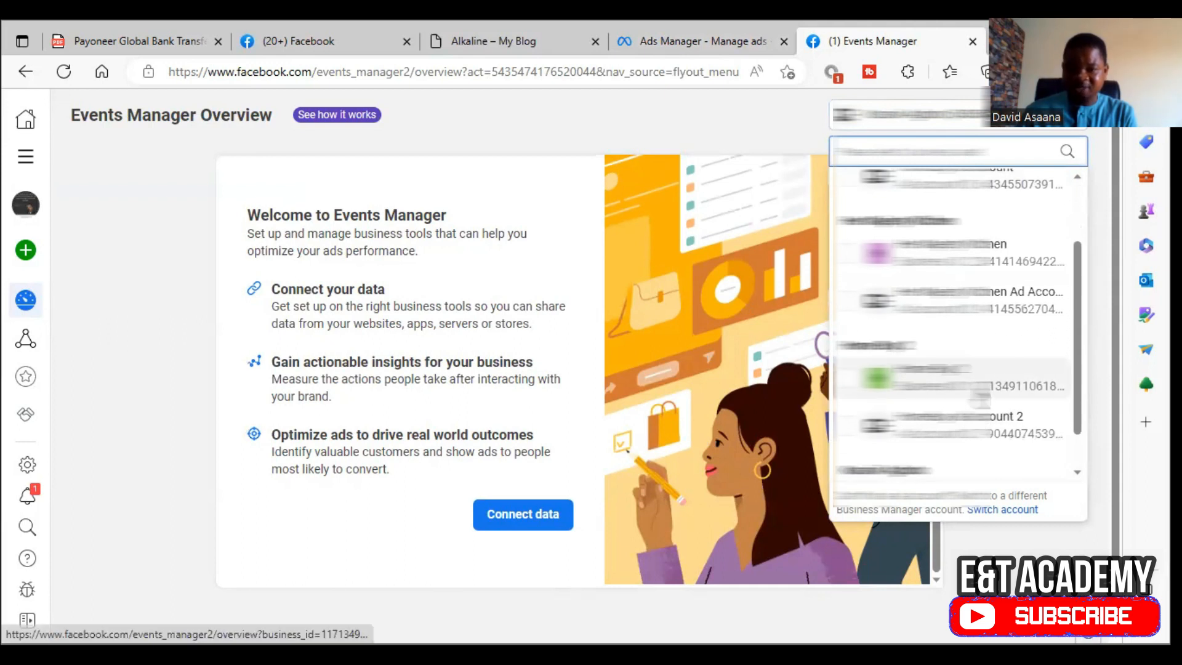
{"action": "left_click", "coordinate": [979, 385]}
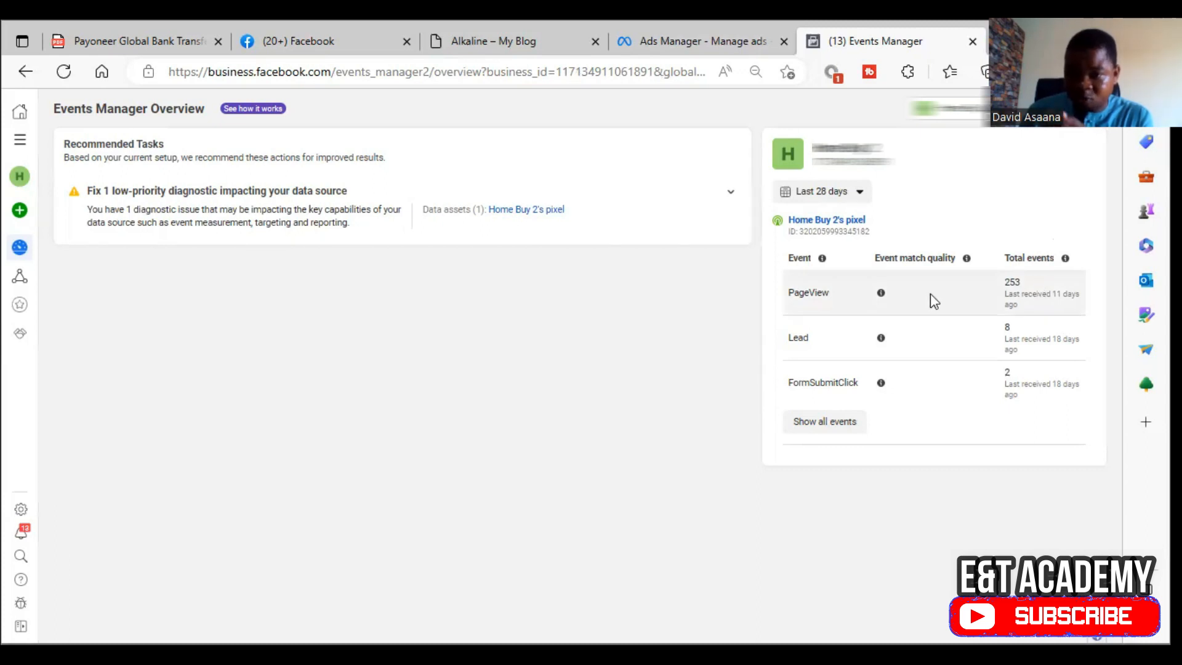
{"action": "left_click", "coordinate": [852, 424]}
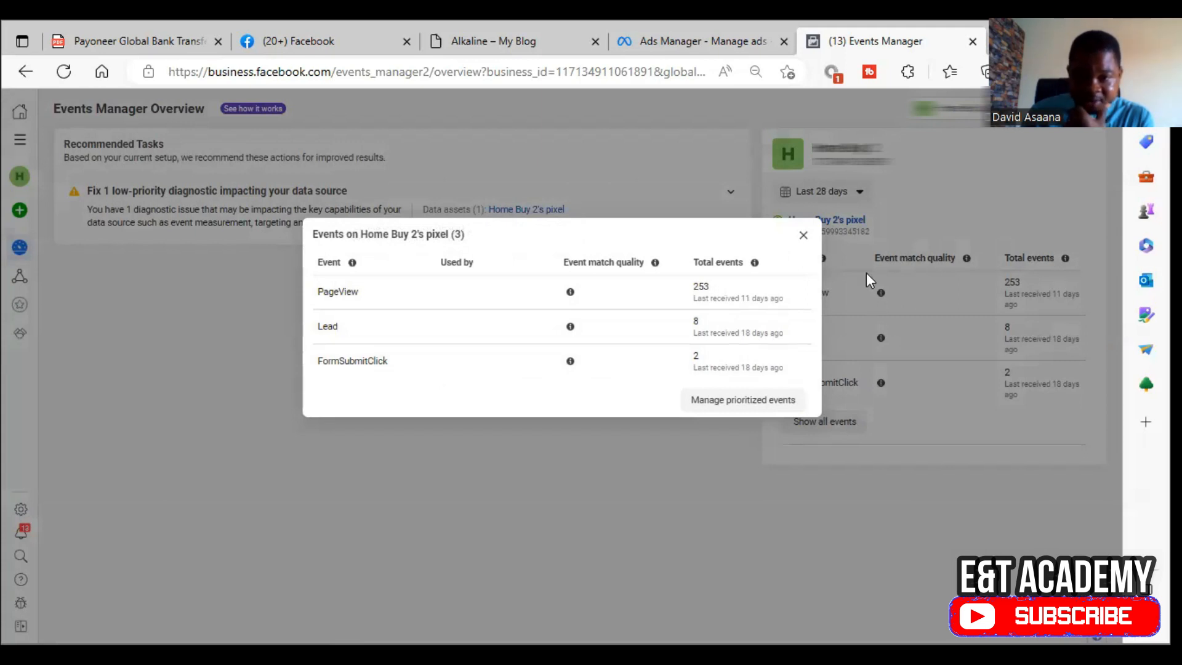
{"action": "left_click", "coordinate": [818, 250]}
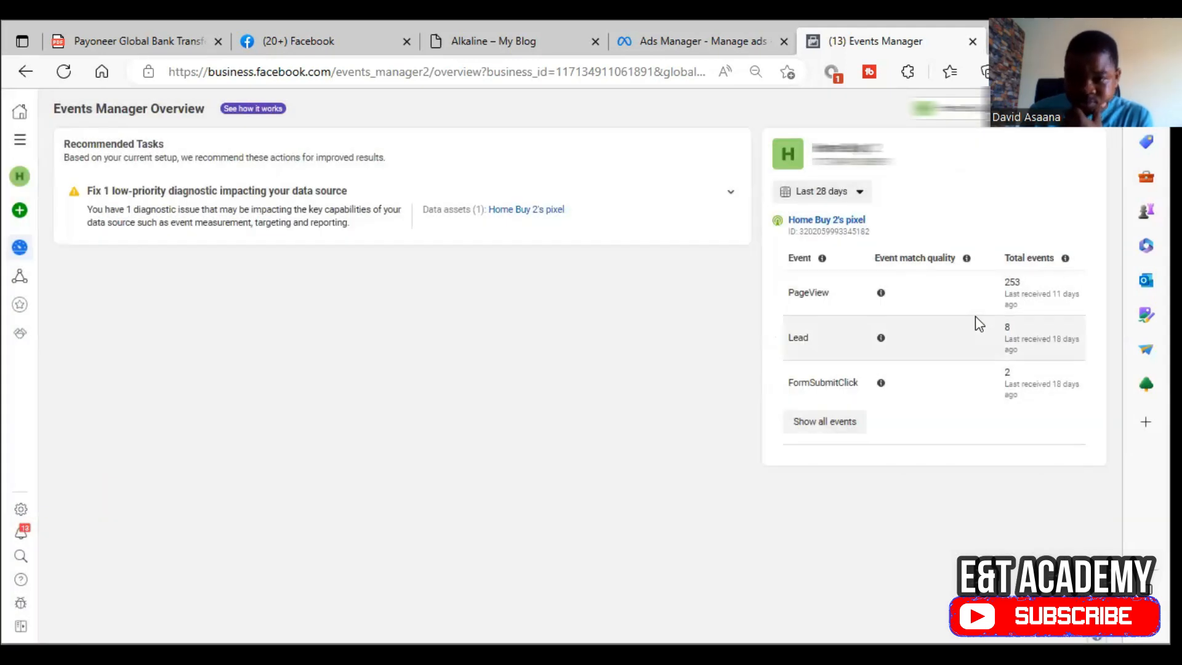
- Open the custom conversions and inspect the Pageview (Custom) conversion's details and management options
{"action": "mouse_move", "coordinate": [21, 317]}
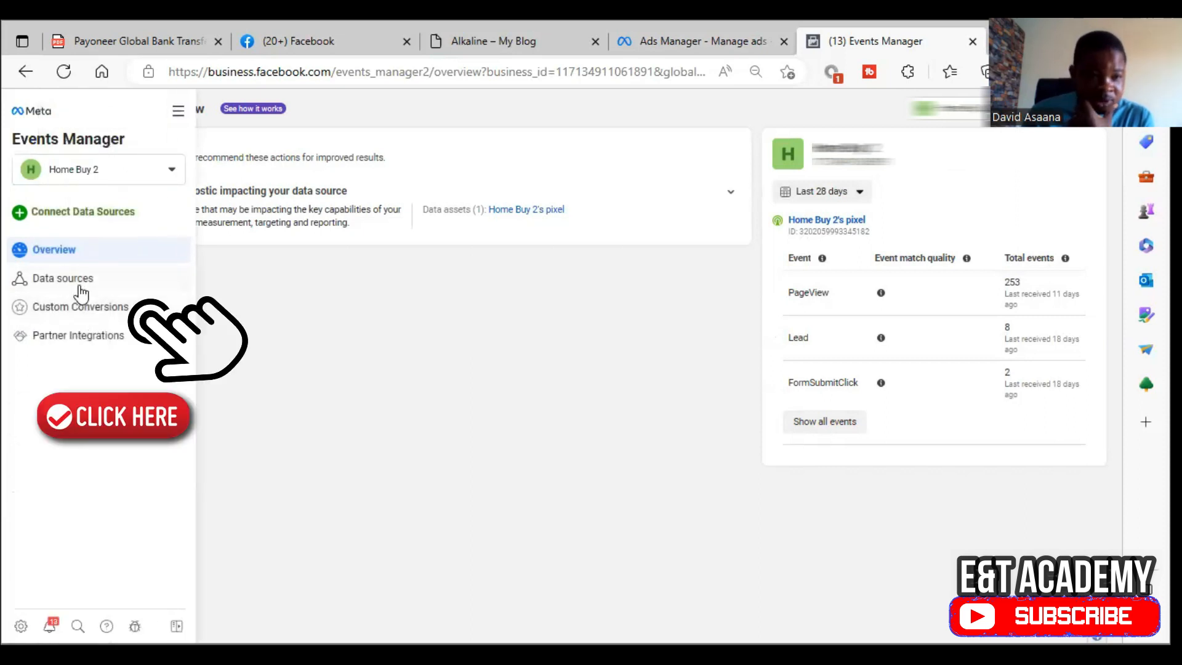
{"action": "left_click", "coordinate": [106, 315]}
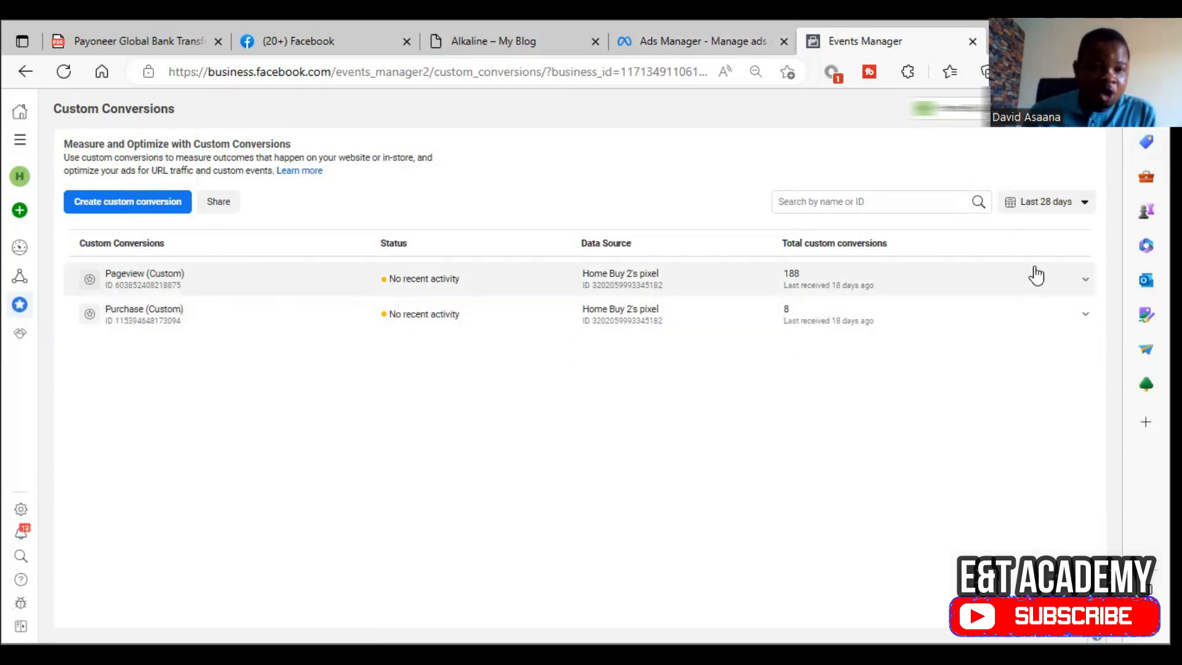
{"action": "left_click", "coordinate": [1078, 284]}
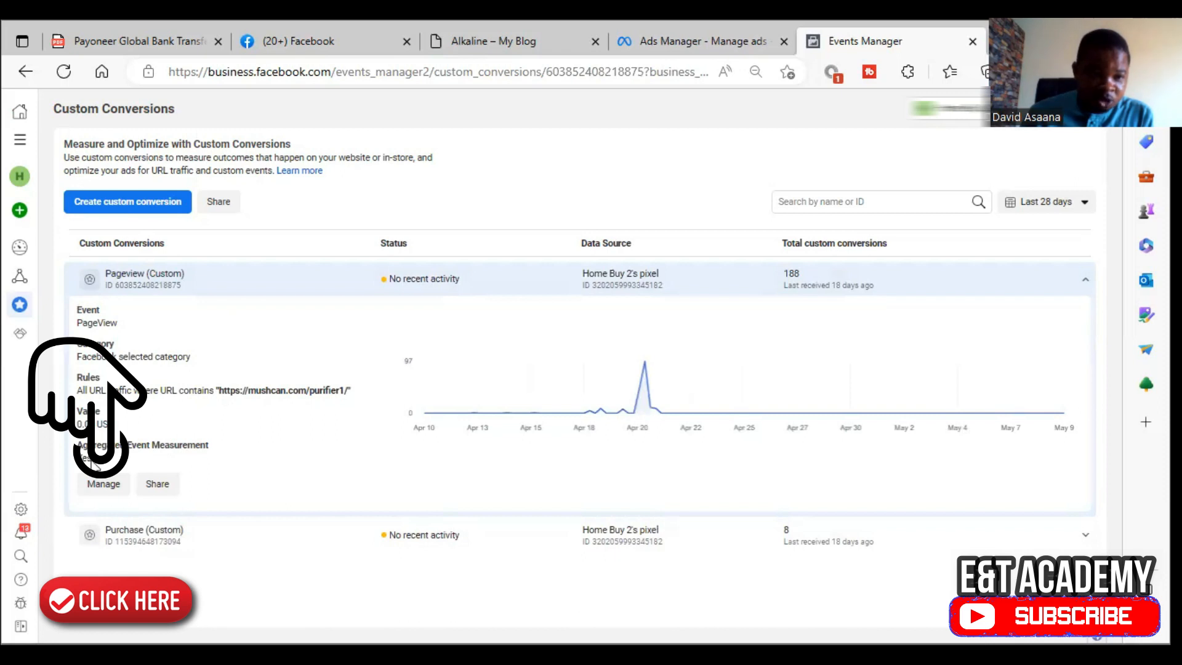
{"action": "left_click", "coordinate": [100, 484]}
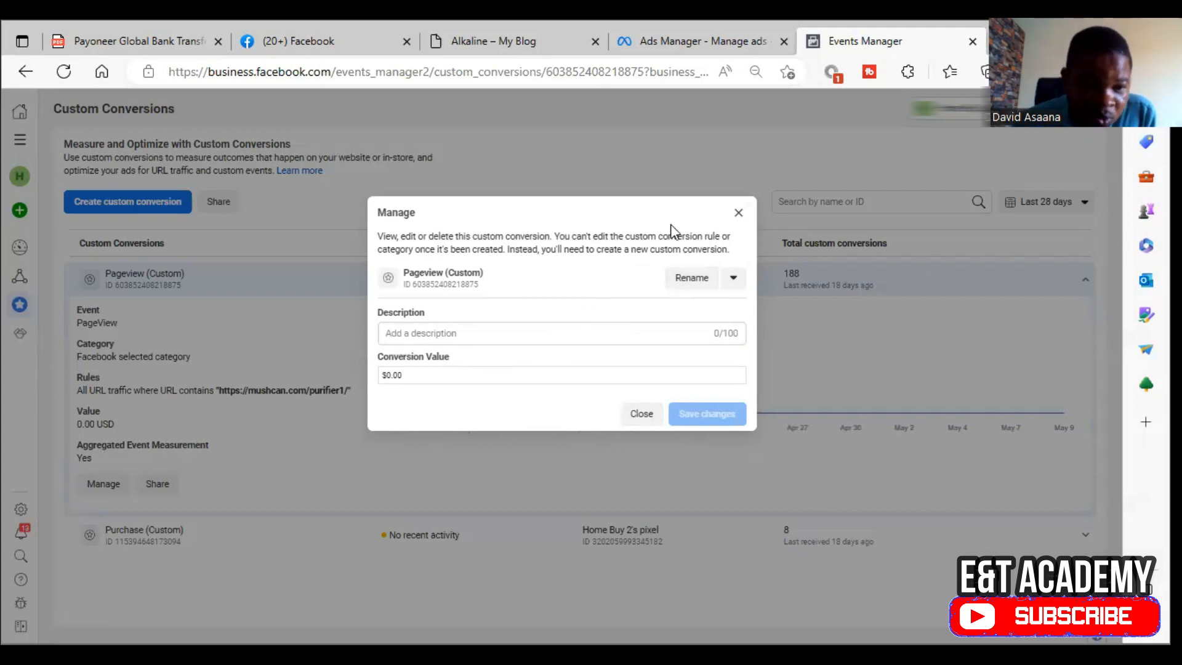
{"action": "left_click", "coordinate": [739, 213]}
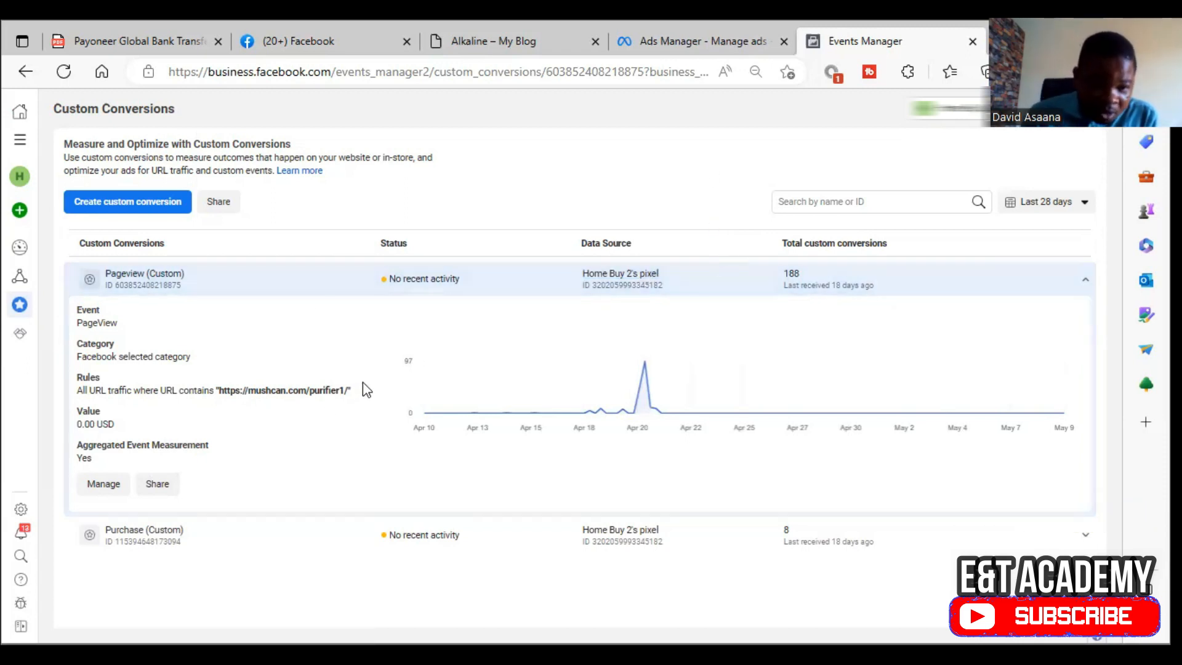
{"action": "key", "text": "ctrl+t"}
{"action": "right_click", "coordinate": [747, 73]}
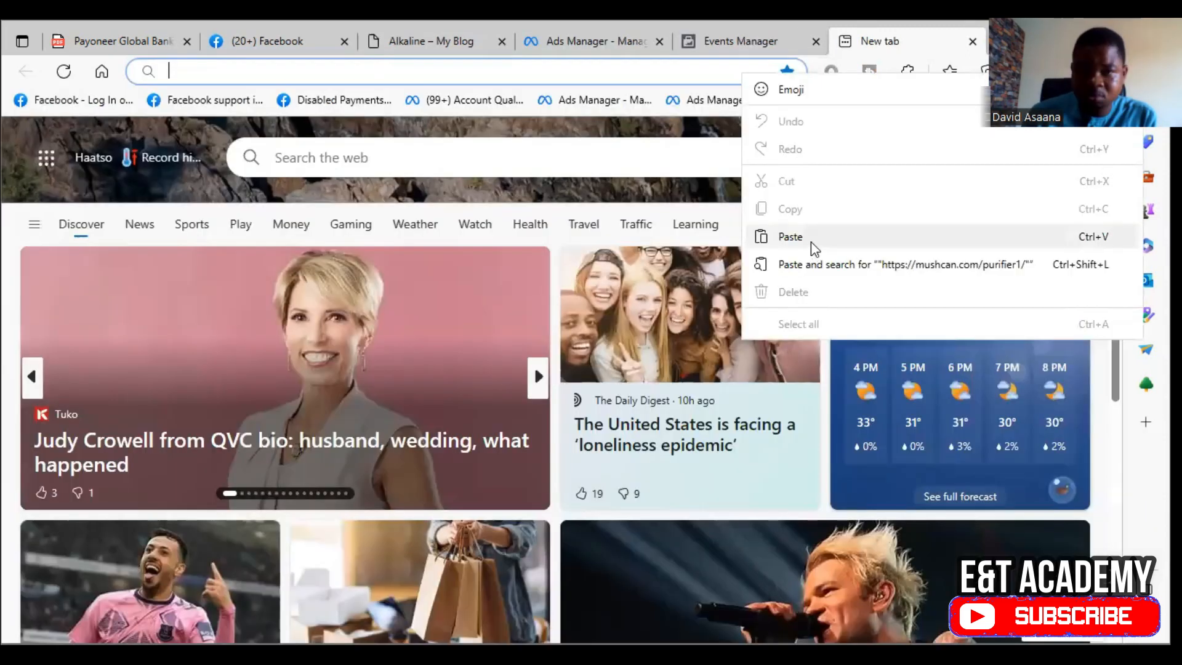
{"action": "left_click", "coordinate": [811, 237]}
{"action": "key", "text": "BackSpace"}
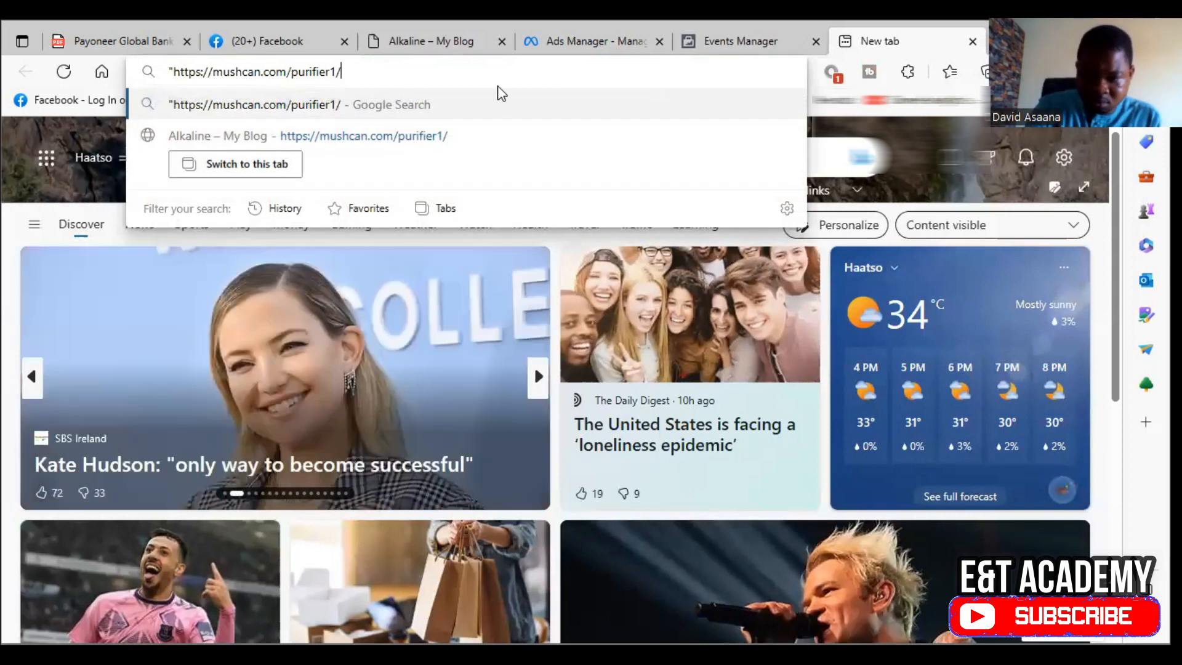
{"action": "key", "text": "Return"}
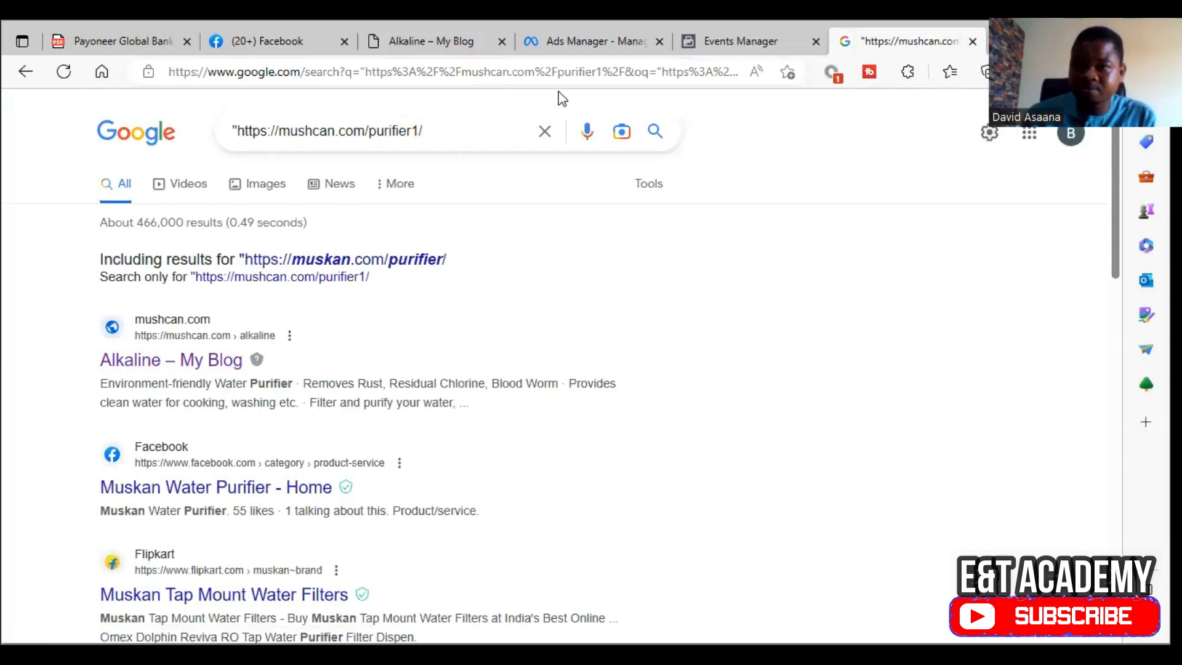
- Open the Alkaline water purifier page on the mushcan.com site and check its web address
{"action": "left_click", "coordinate": [613, 71]}
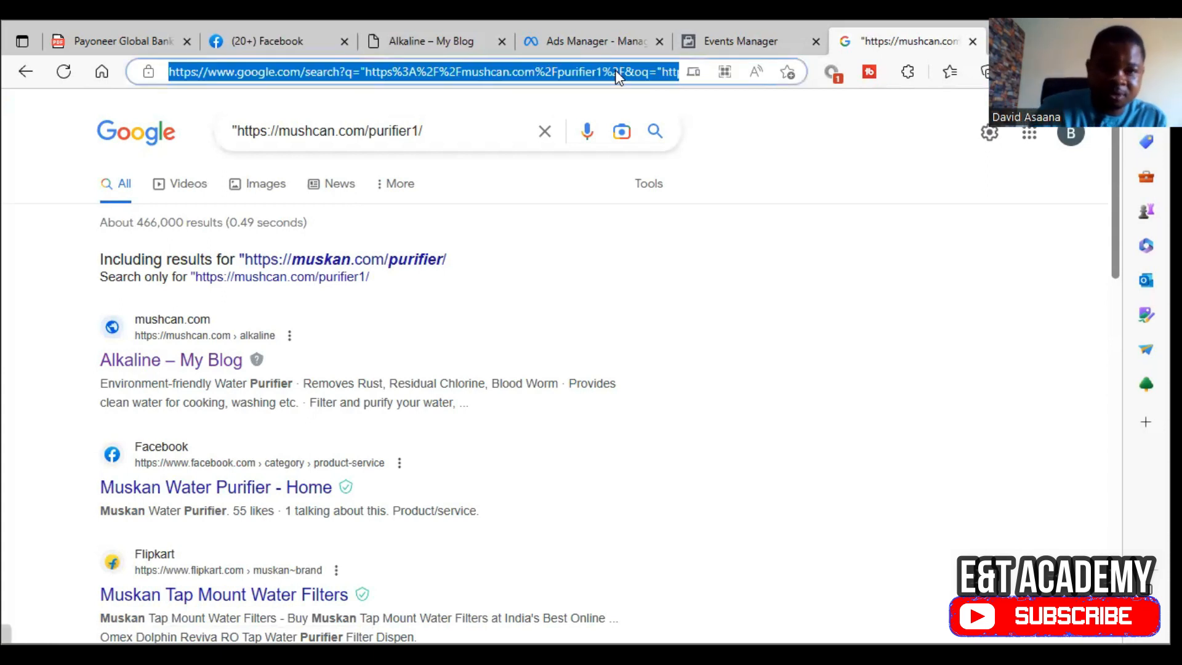
{"action": "key", "text": "BackSpace"}
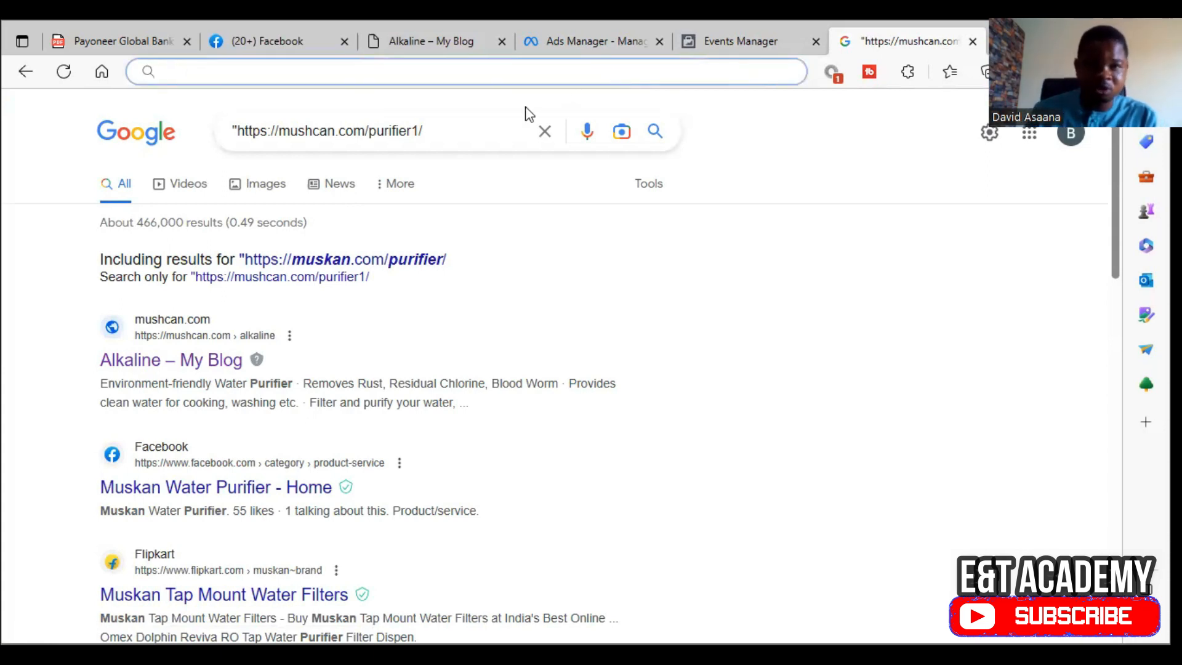
{"action": "left_click", "coordinate": [447, 134]}
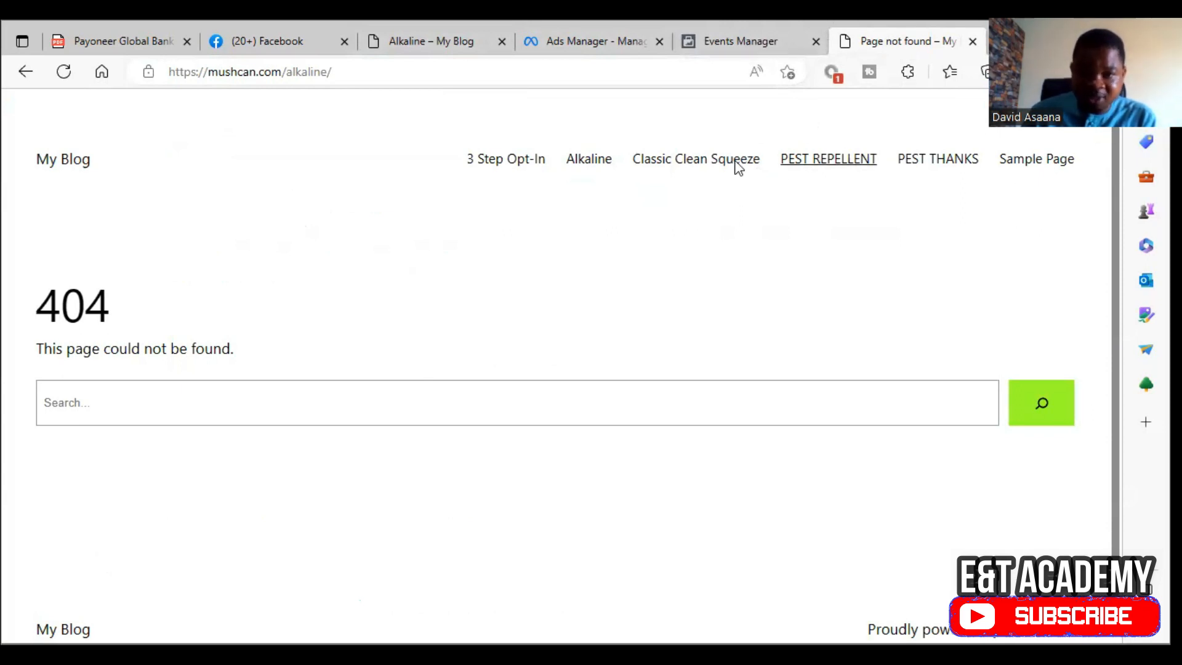
{"action": "left_click", "coordinate": [606, 163]}
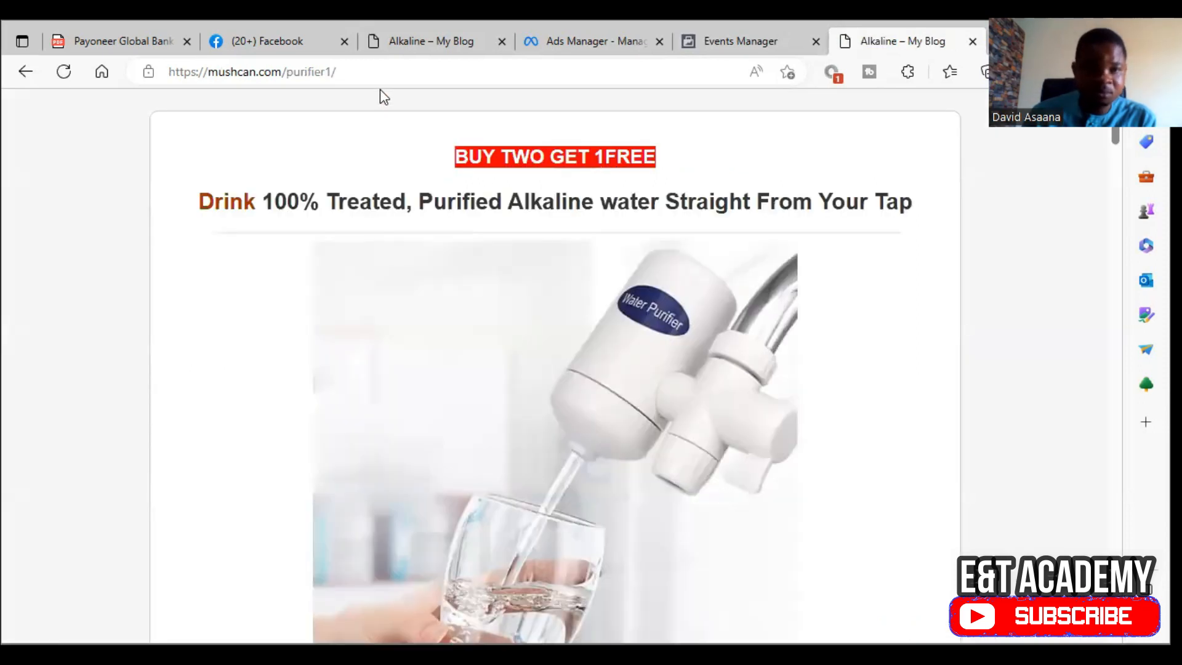
{"action": "left_click_drag", "start_coordinate": [378, 68], "coordinate": [136, 74]}
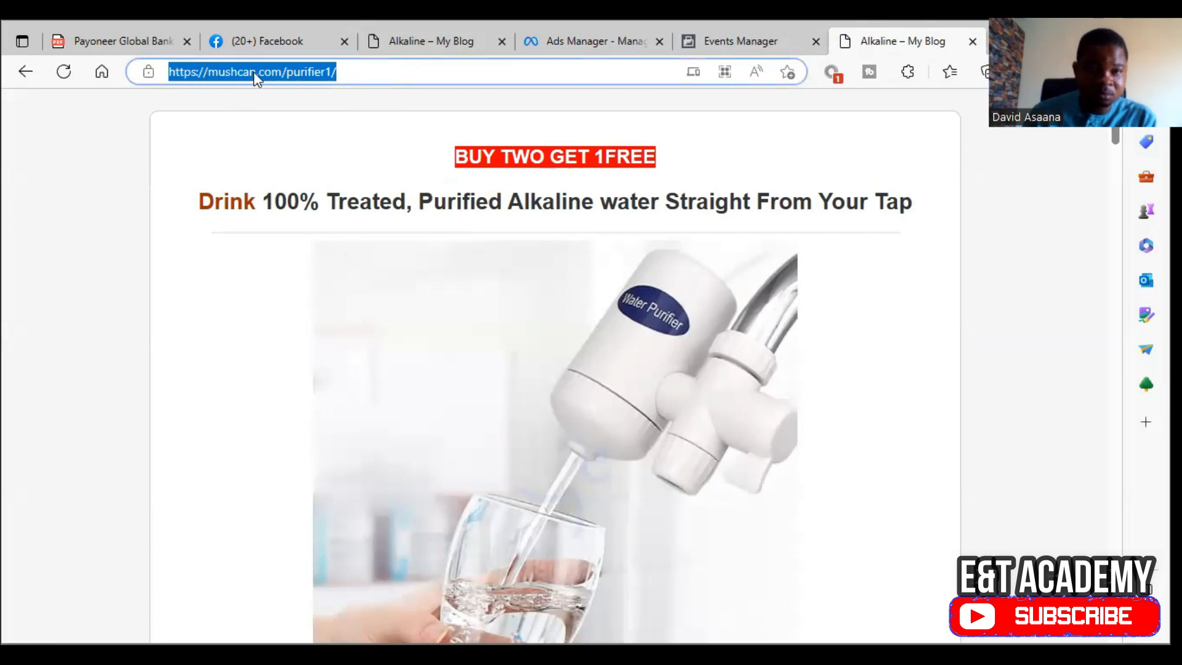
{"action": "left_click", "coordinate": [397, 81]}
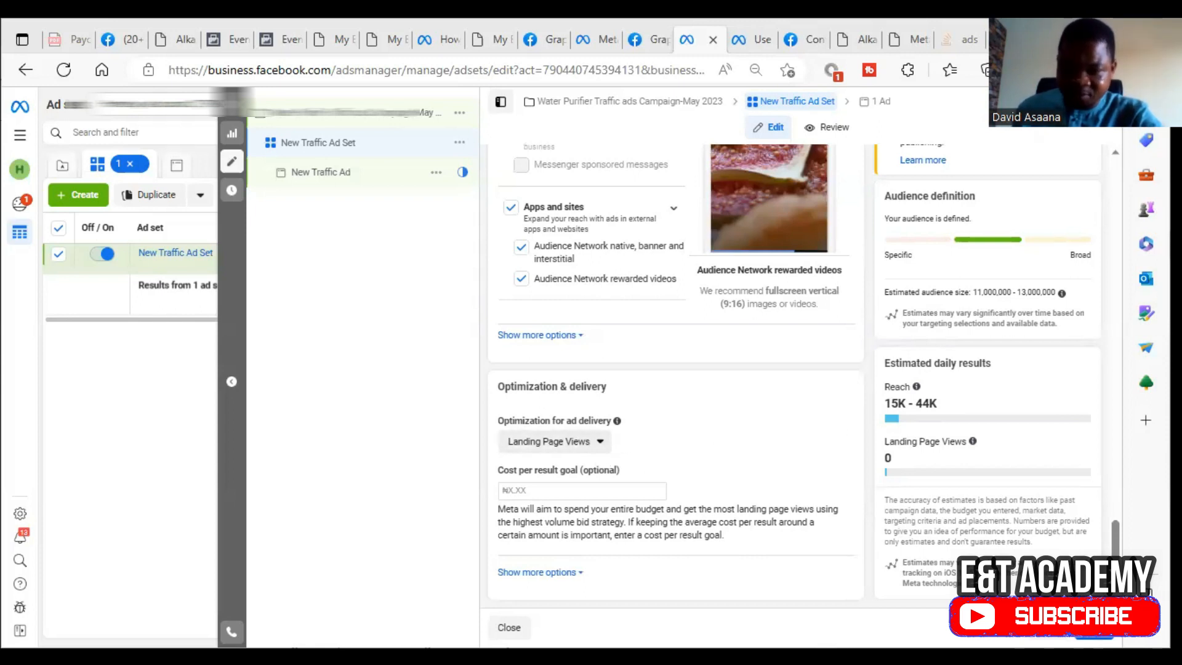
- Proceed from the ad set to the New Traffic Ad and keep Create ad as its ad setup
{"action": "left_click", "coordinate": [1093, 628]}
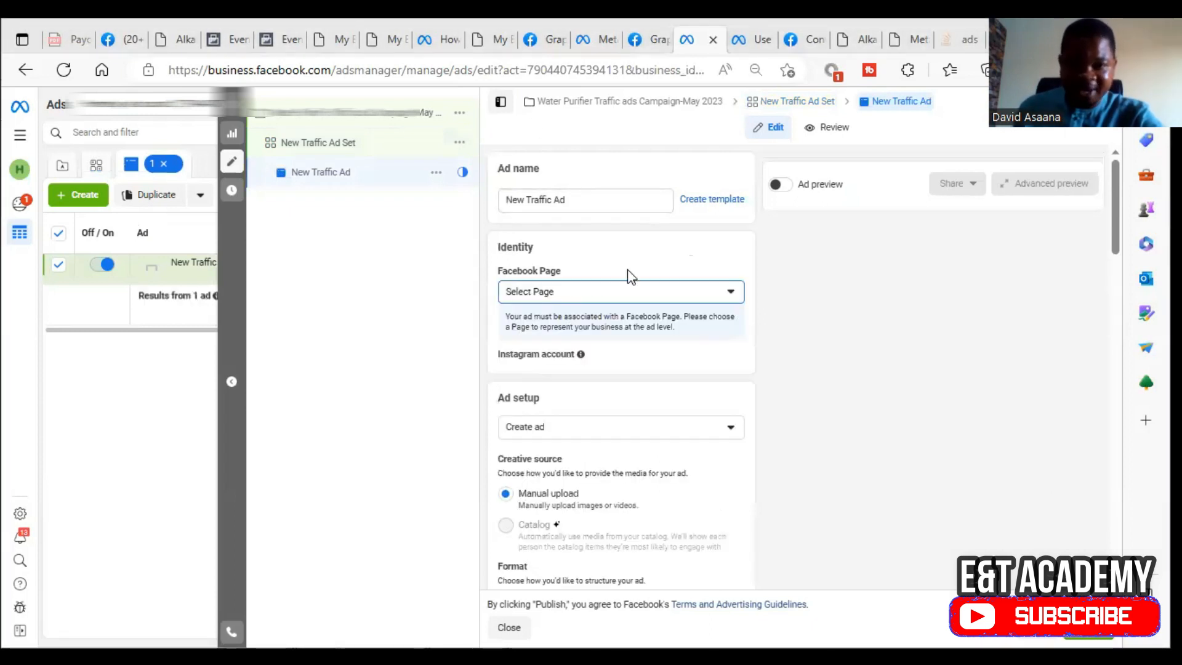
{"action": "scroll", "coordinate": [630, 275], "scroll_direction": "down", "scroll_amount": 5}
{"action": "scroll", "coordinate": [631, 264], "scroll_direction": "up", "scroll_amount": 3}
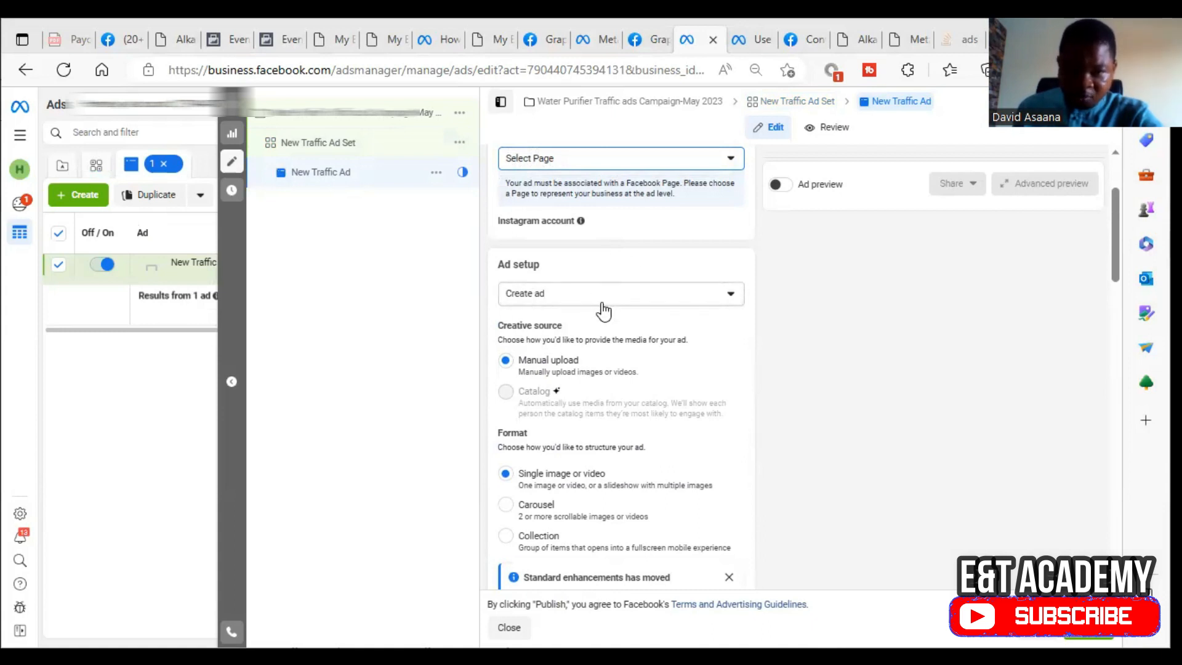
{"action": "left_click", "coordinate": [602, 301]}
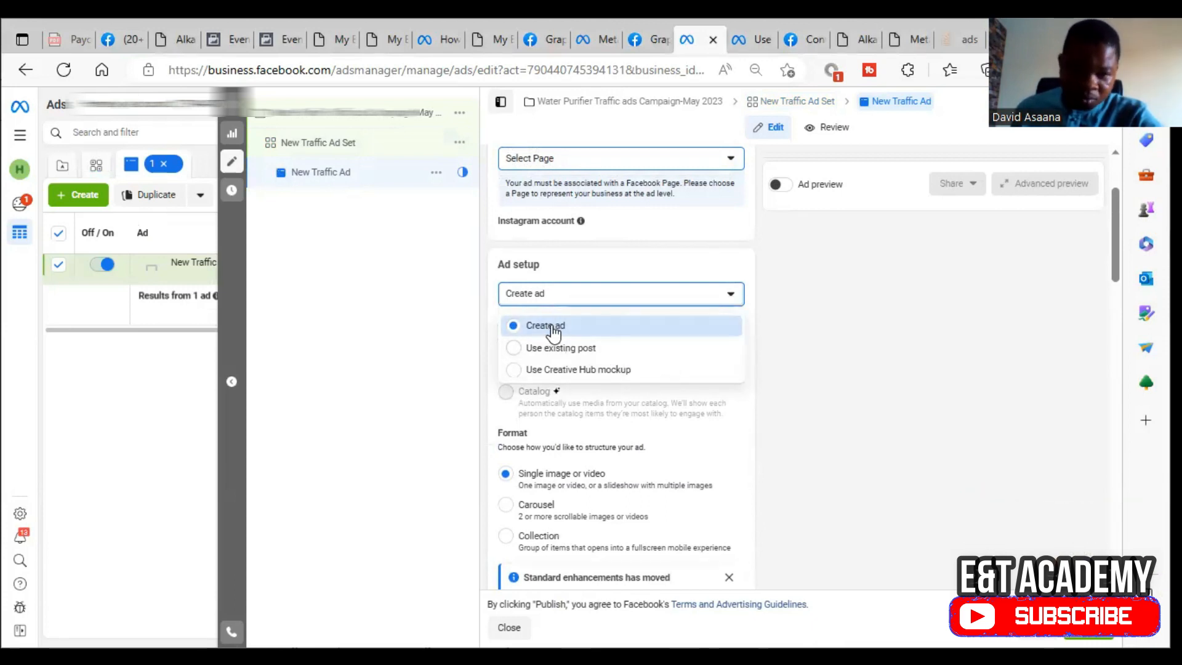
{"action": "left_click", "coordinate": [655, 328]}
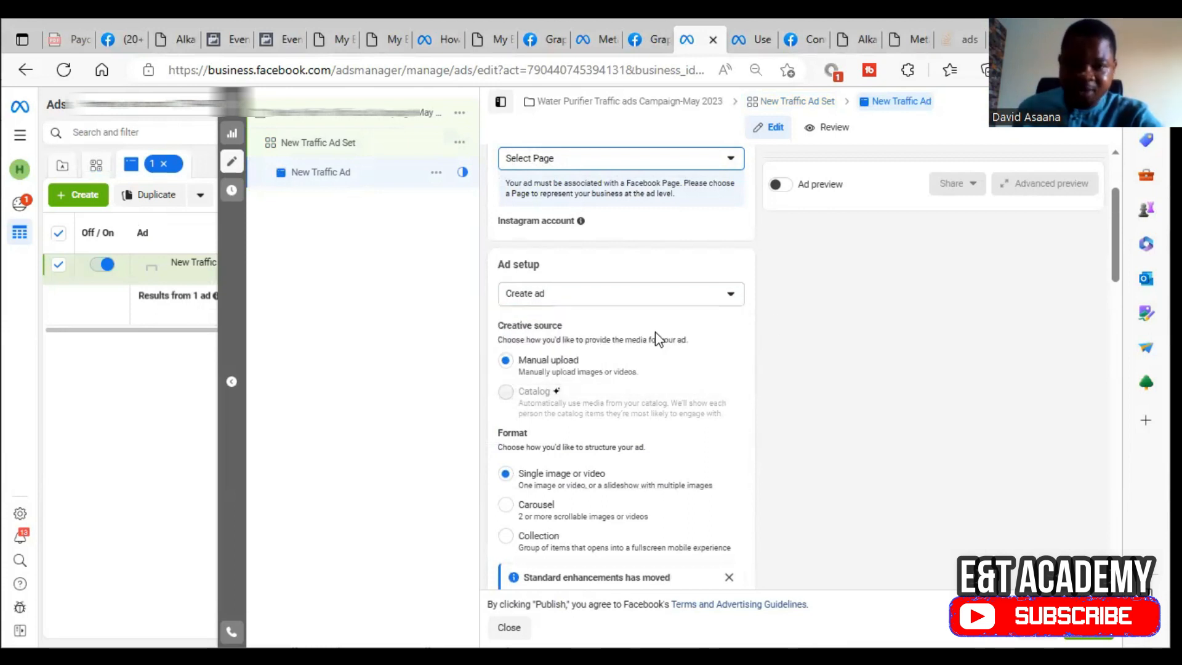
- Review the ad's creative source, format and multi-advertiser options, and the ad creative's media and text fields
{"action": "scroll", "coordinate": [575, 362], "scroll_direction": "down", "scroll_amount": 2}
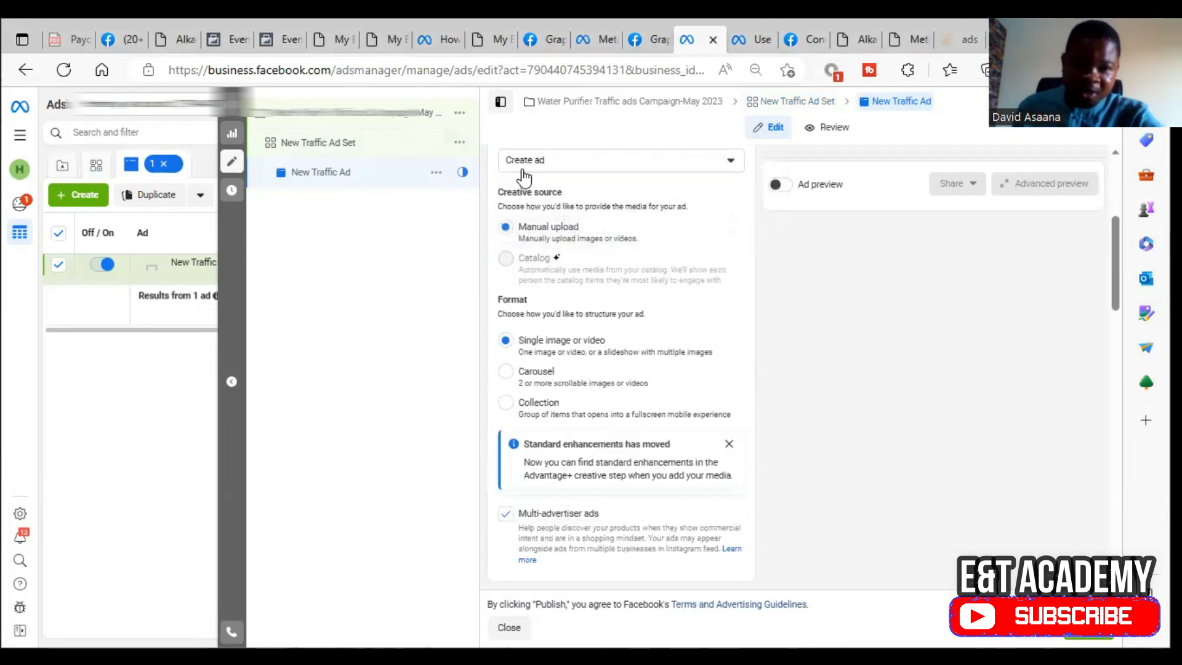
{"action": "mouse_move", "coordinate": [533, 258]}
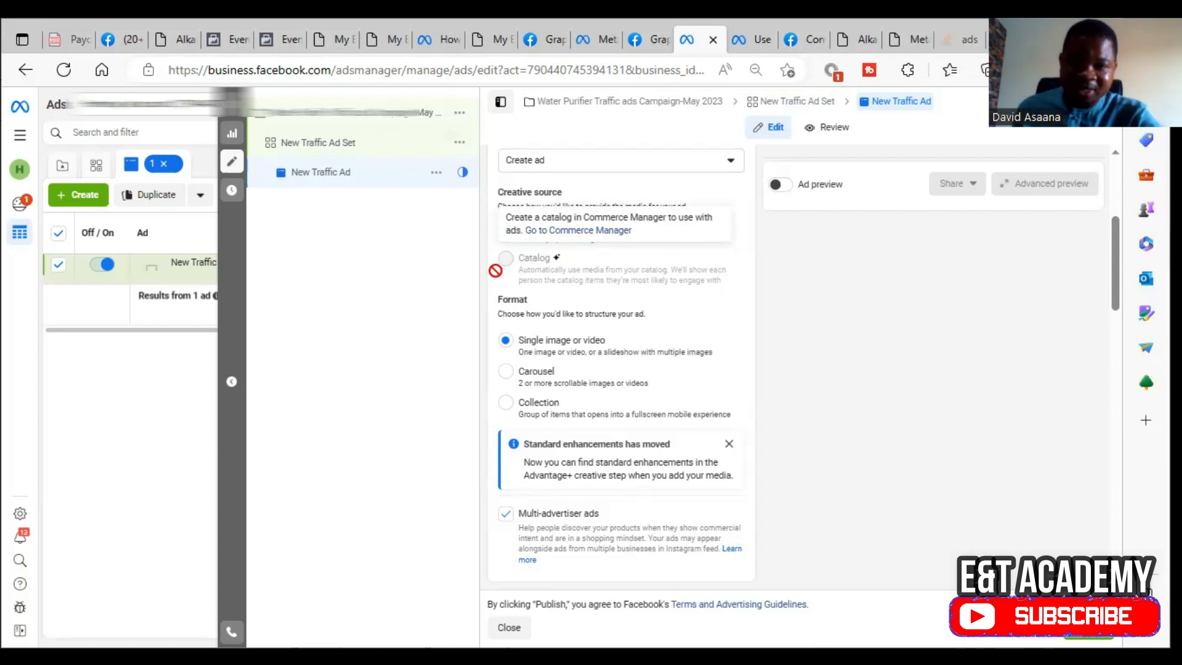
{"action": "scroll", "coordinate": [582, 307], "scroll_direction": "down", "scroll_amount": 1}
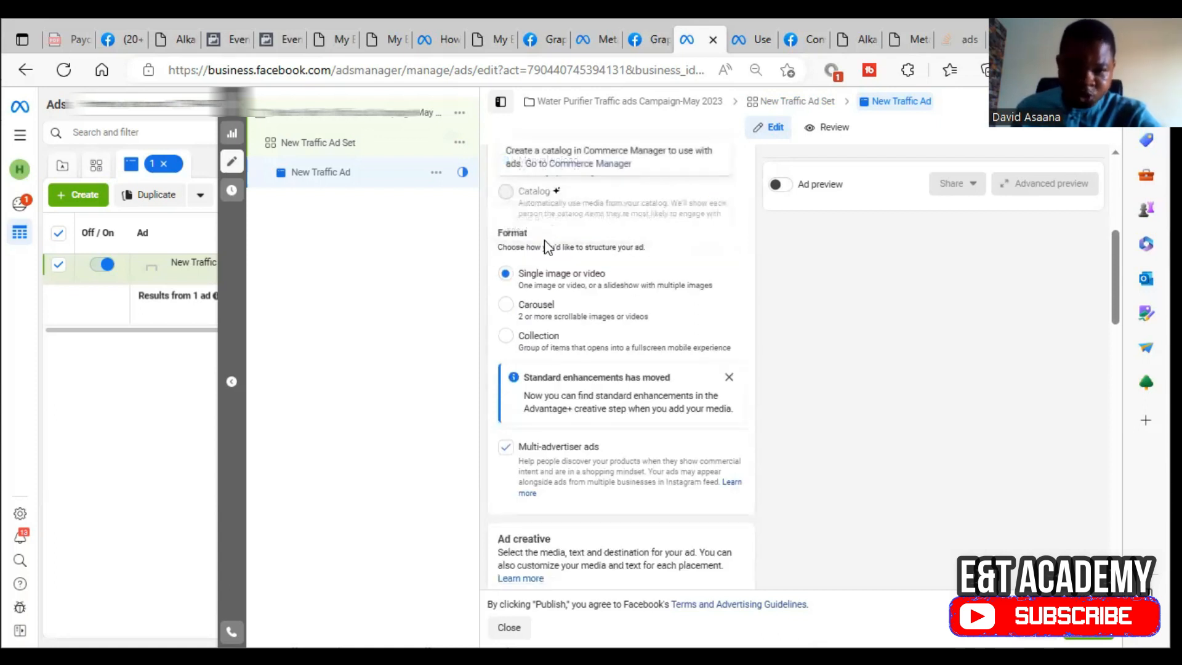
{"action": "scroll", "coordinate": [591, 277], "scroll_direction": "down", "scroll_amount": 5}
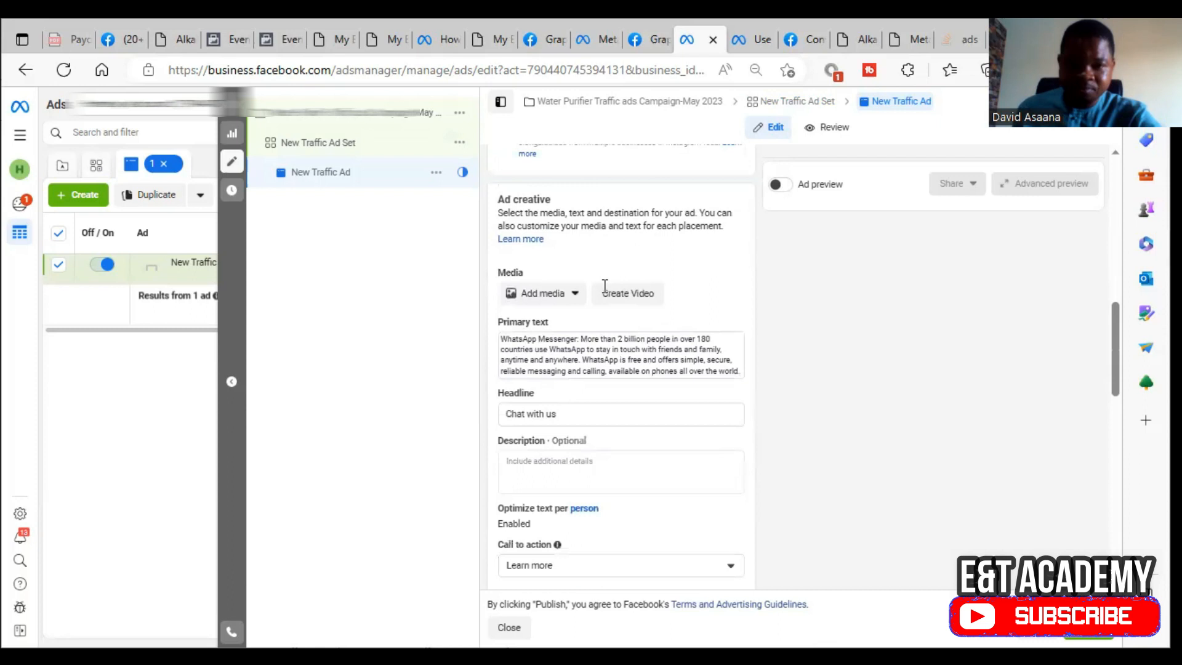
- Add the 821 × 835 water purifier image from the account images as the ad's media, using the recommended crops
{"action": "scroll", "coordinate": [605, 286], "scroll_direction": "down", "scroll_amount": 1}
{"action": "left_click", "coordinate": [570, 232]}
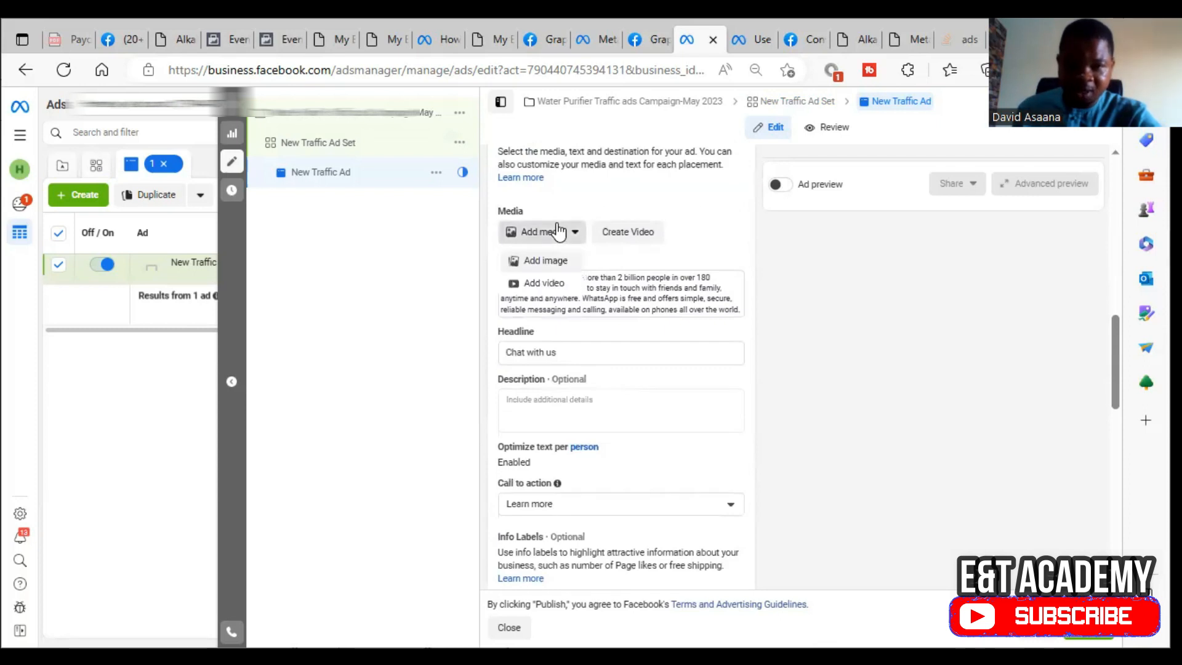
{"action": "left_click", "coordinate": [545, 261]}
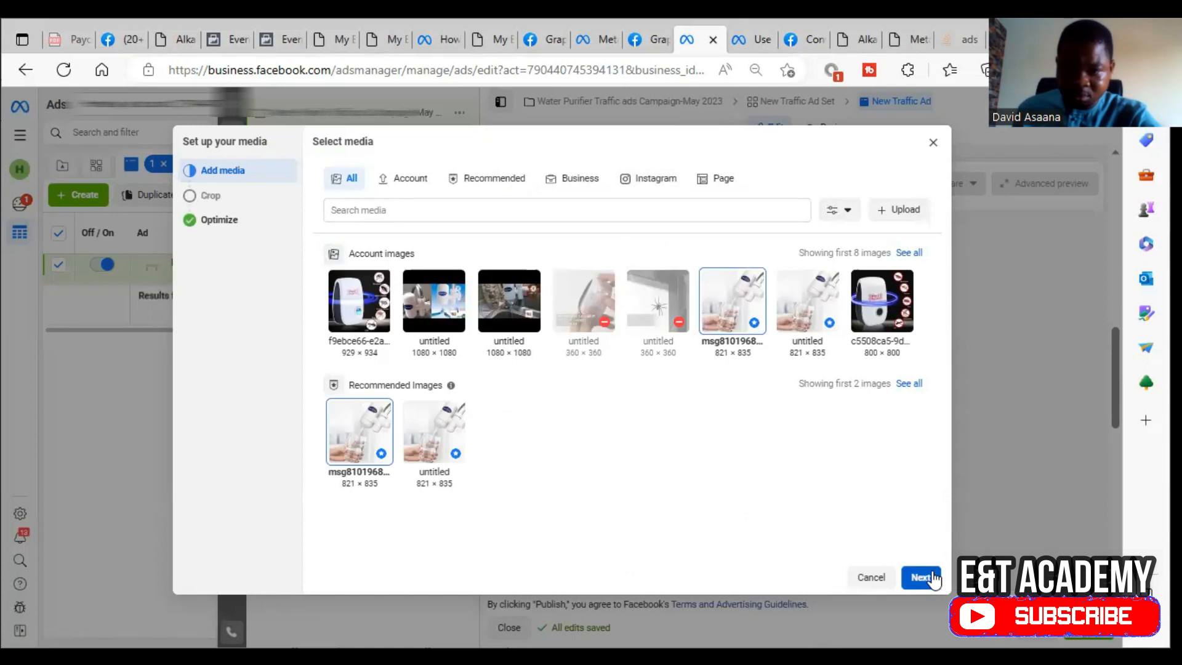
{"action": "left_click", "coordinate": [921, 577]}
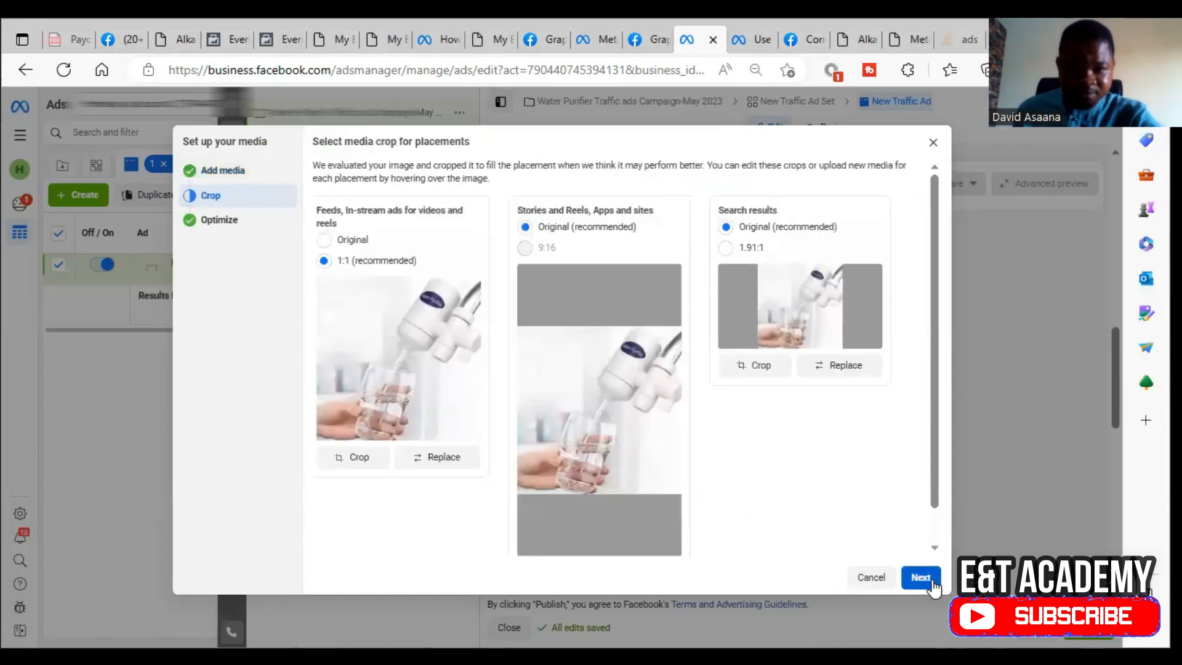
{"action": "left_click", "coordinate": [921, 577]}
{"action": "left_click", "coordinate": [482, 320]}
{"action": "left_click", "coordinate": [920, 579]}
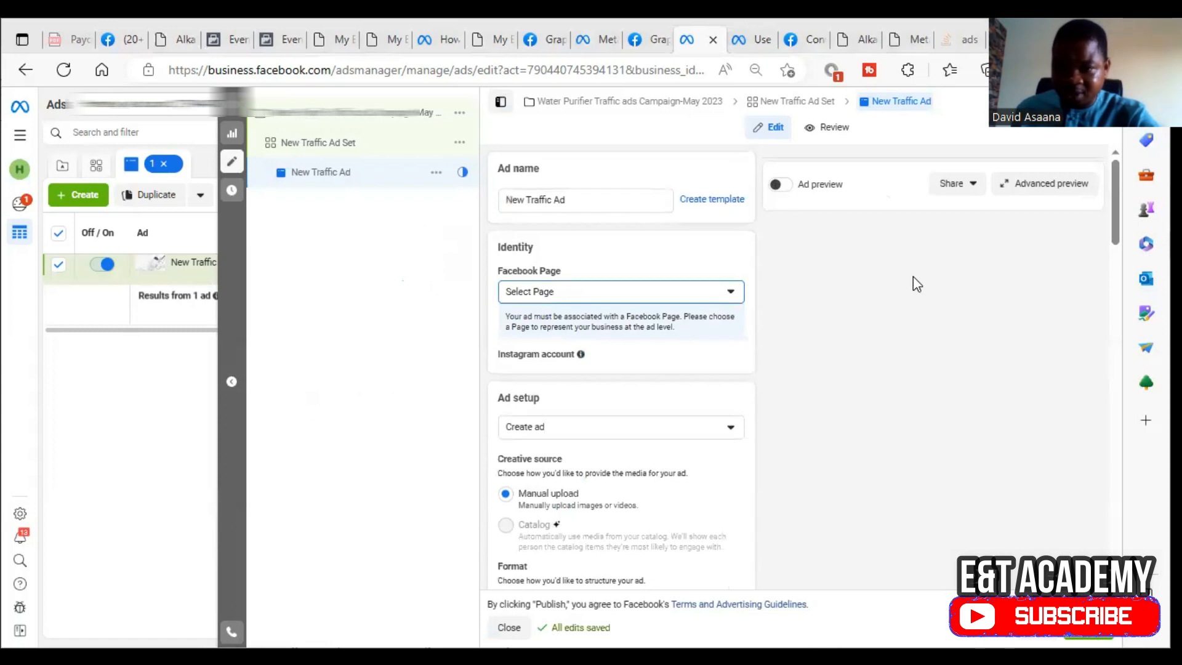
- Review the ad's identity, media, Advantage+ creative and text fields, and reload the page to refresh the ad preview
{"action": "left_click_drag", "start_coordinate": [969, 161], "coordinate": [947, 242]}
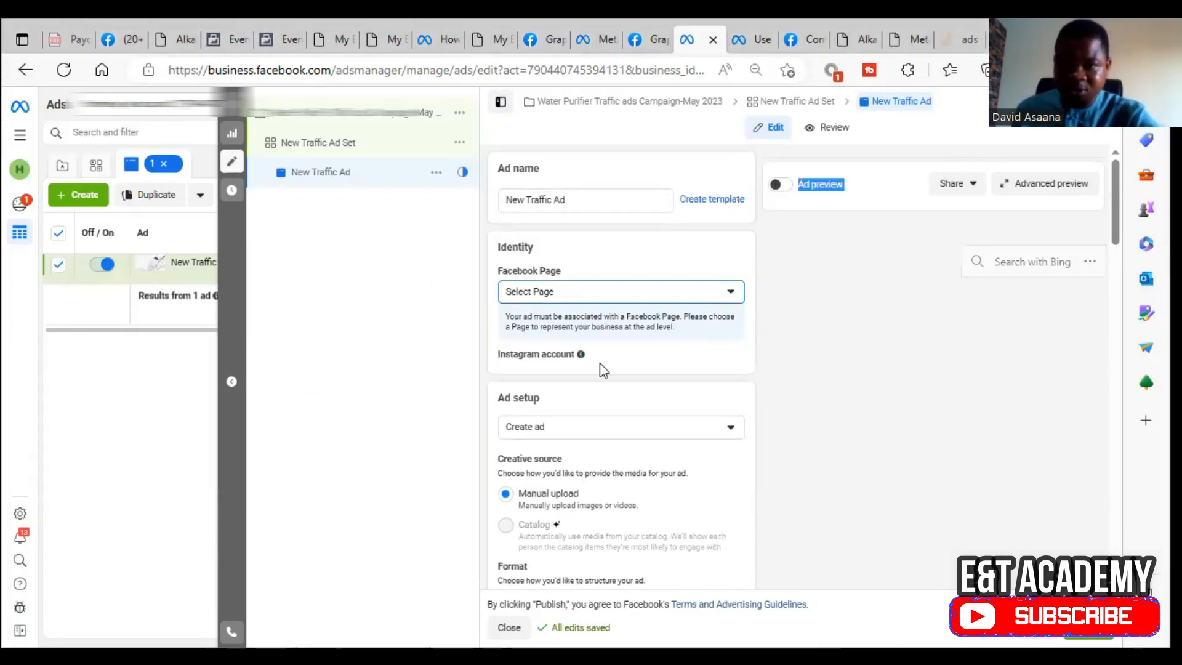
{"action": "scroll", "coordinate": [1047, 381], "scroll_direction": "down", "scroll_amount": 10}
{"action": "scroll", "coordinate": [708, 354], "scroll_direction": "down", "scroll_amount": 2}
{"action": "scroll", "coordinate": [670, 369], "scroll_direction": "up", "scroll_amount": 5}
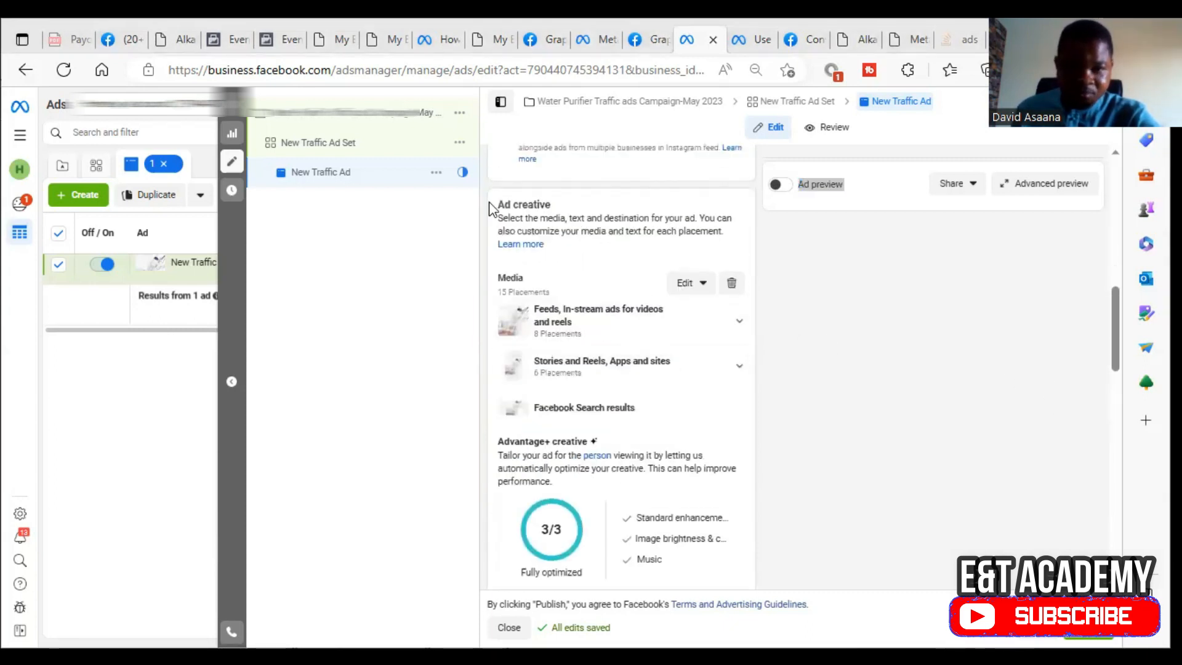
{"action": "scroll", "coordinate": [730, 346], "scroll_direction": "down", "scroll_amount": 6}
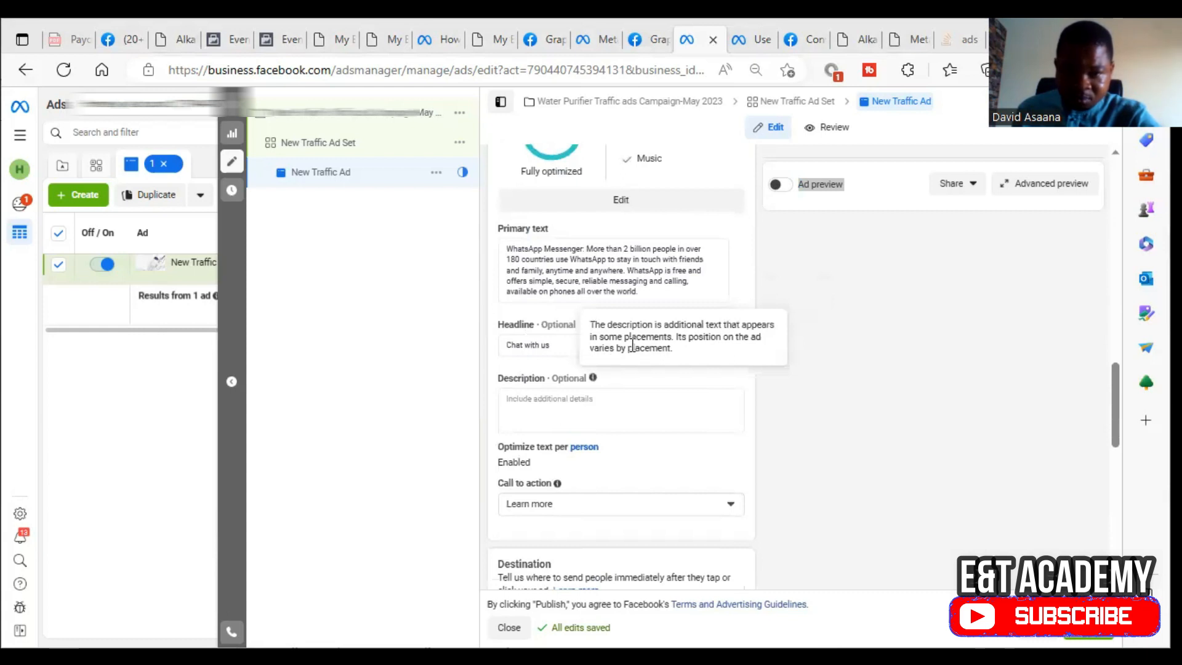
{"action": "scroll", "coordinate": [1045, 268], "scroll_direction": "up", "scroll_amount": 10}
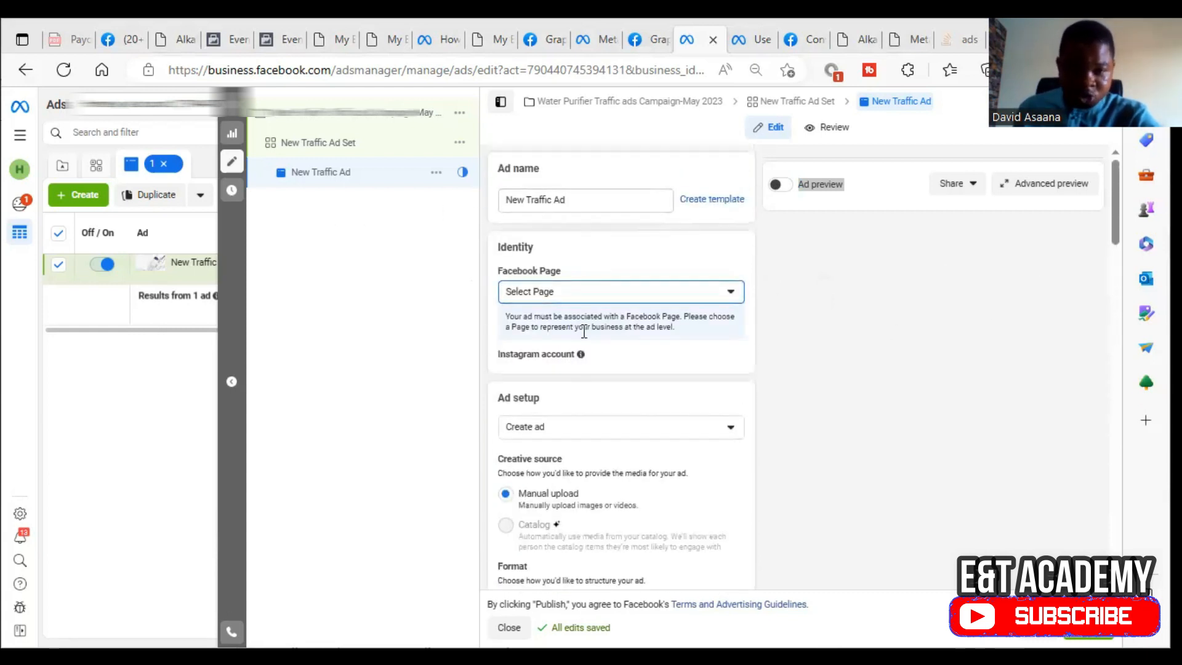
{"action": "scroll", "coordinate": [641, 192], "scroll_direction": "down", "scroll_amount": 1}
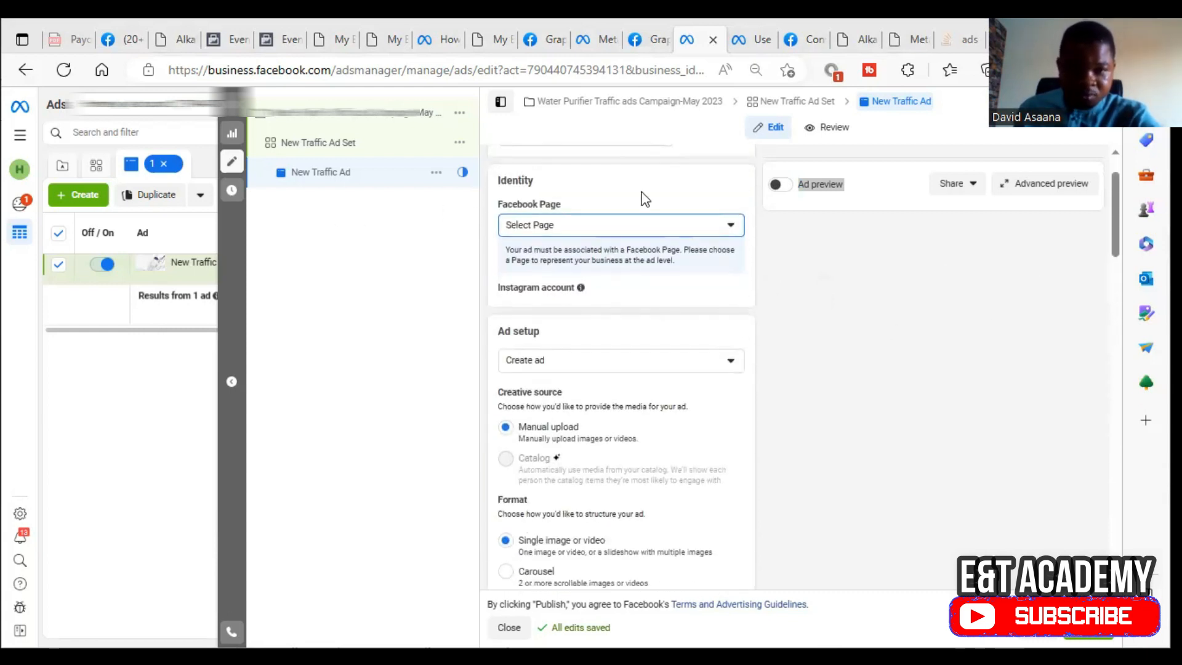
{"action": "left_click", "coordinate": [63, 71]}
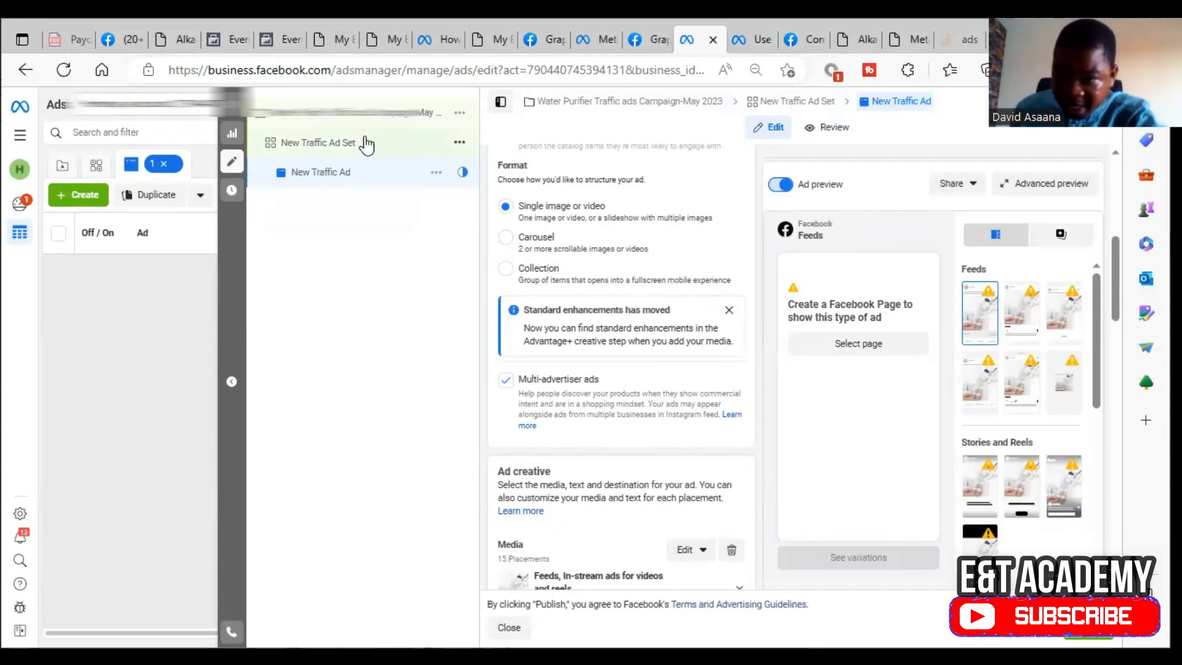
- Check the conversion location, schedule and audience settings of the New Traffic Ad Set
{"action": "left_click", "coordinate": [366, 144]}
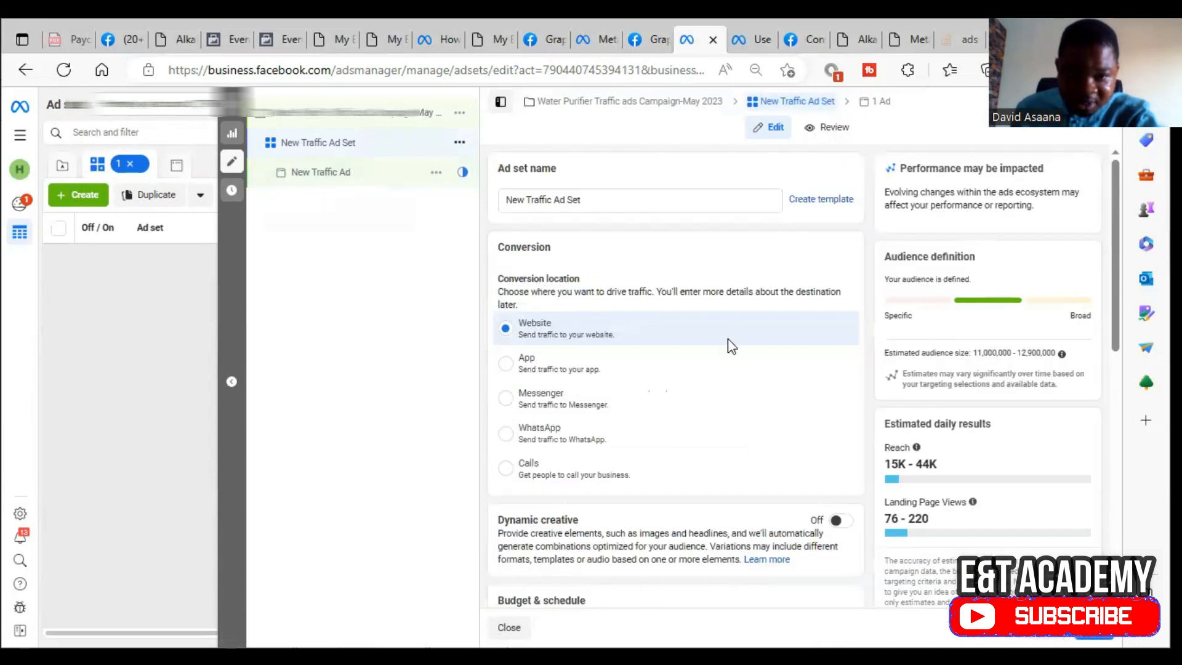
{"action": "scroll", "coordinate": [730, 345], "scroll_direction": "down", "scroll_amount": 10}
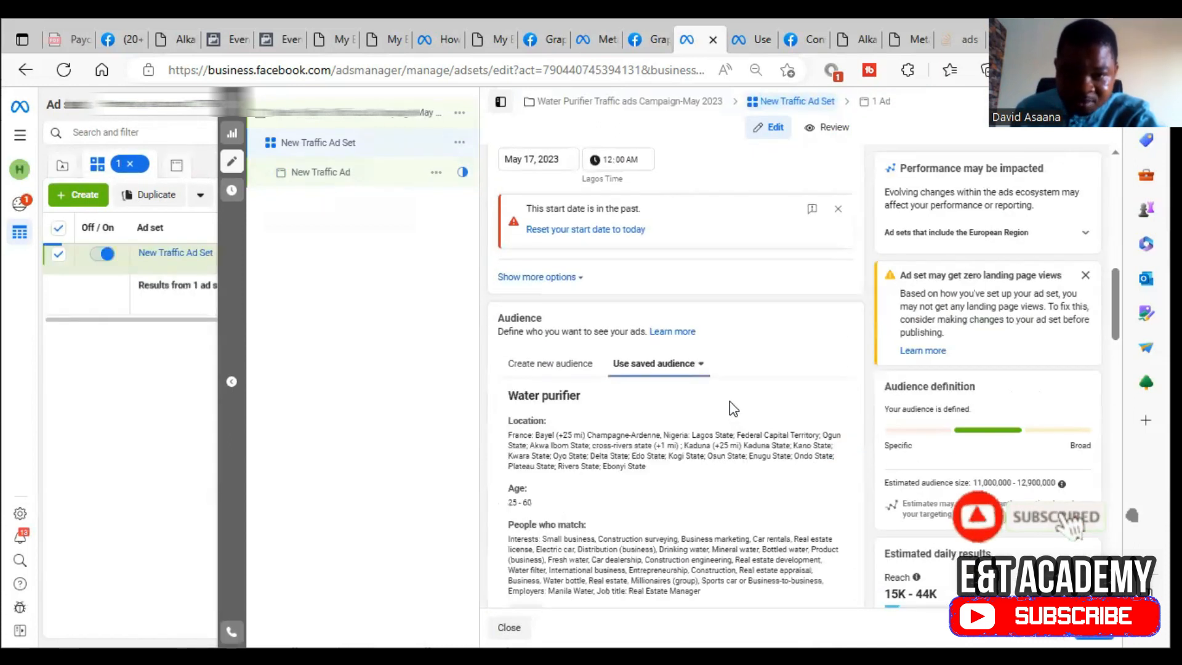
{"action": "scroll", "coordinate": [733, 408], "scroll_direction": "up", "scroll_amount": 8}
{"action": "scroll", "coordinate": [735, 404], "scroll_direction": "down", "scroll_amount": 12}
{"action": "scroll", "coordinate": [731, 394], "scroll_direction": "down", "scroll_amount": 10}
- Reopen the New Traffic Ad and choose Homybuy as its Facebook Page
{"action": "left_click", "coordinate": [348, 173]}
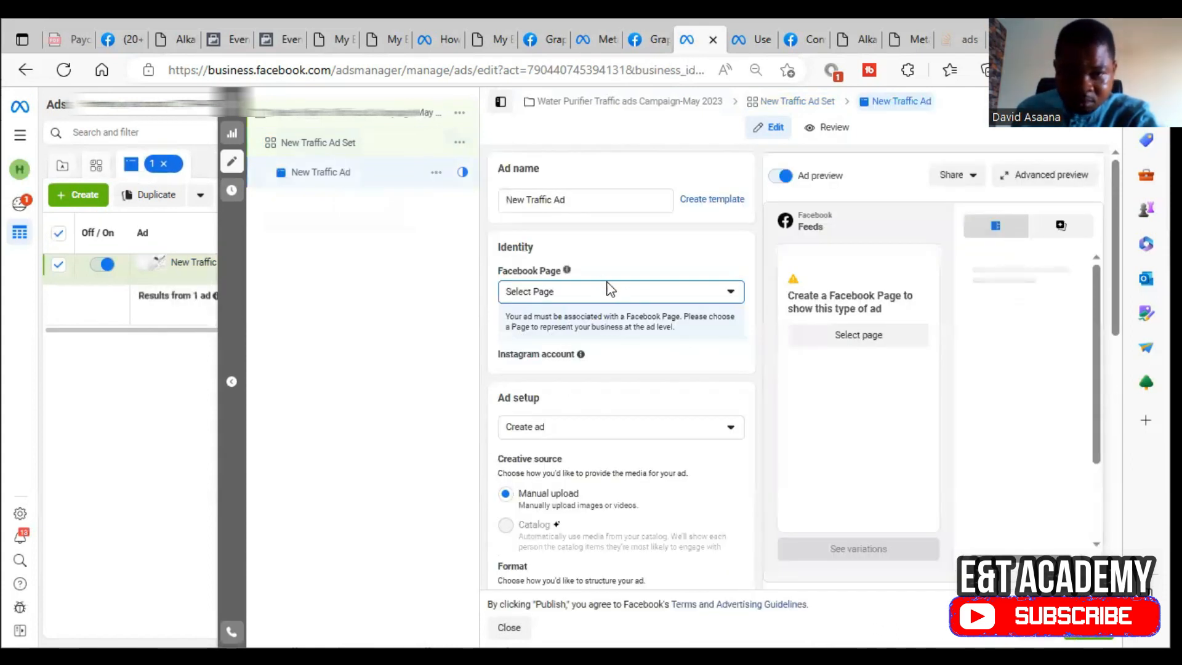
{"action": "left_click", "coordinate": [612, 291]}
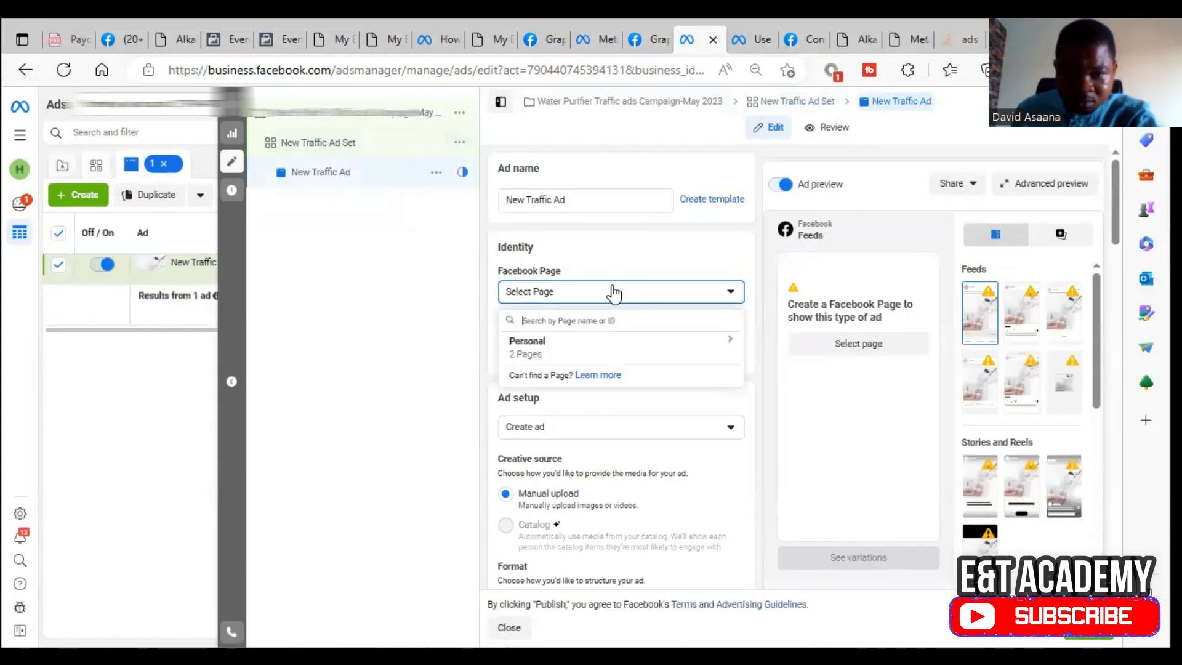
{"action": "left_click", "coordinate": [609, 359]}
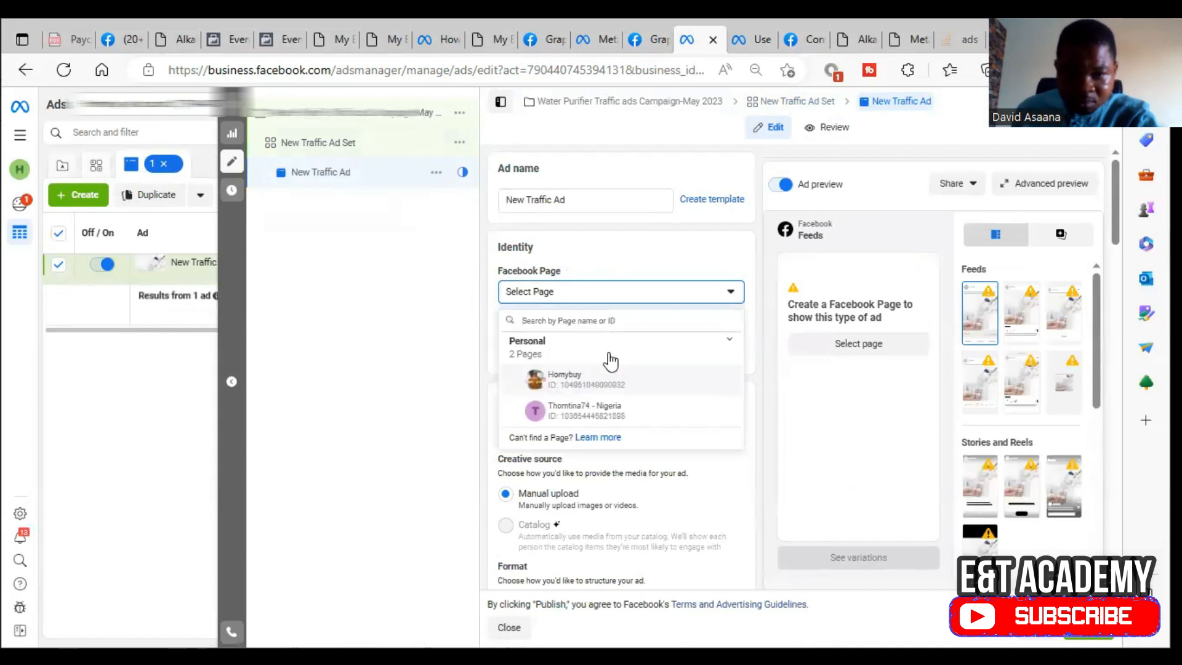
{"action": "left_click", "coordinate": [603, 386]}
- Add the first suggested "AWard winning Water purifier" text from a previous ad as a second primary text option
{"action": "scroll", "coordinate": [818, 390], "scroll_direction": "down", "scroll_amount": 3}
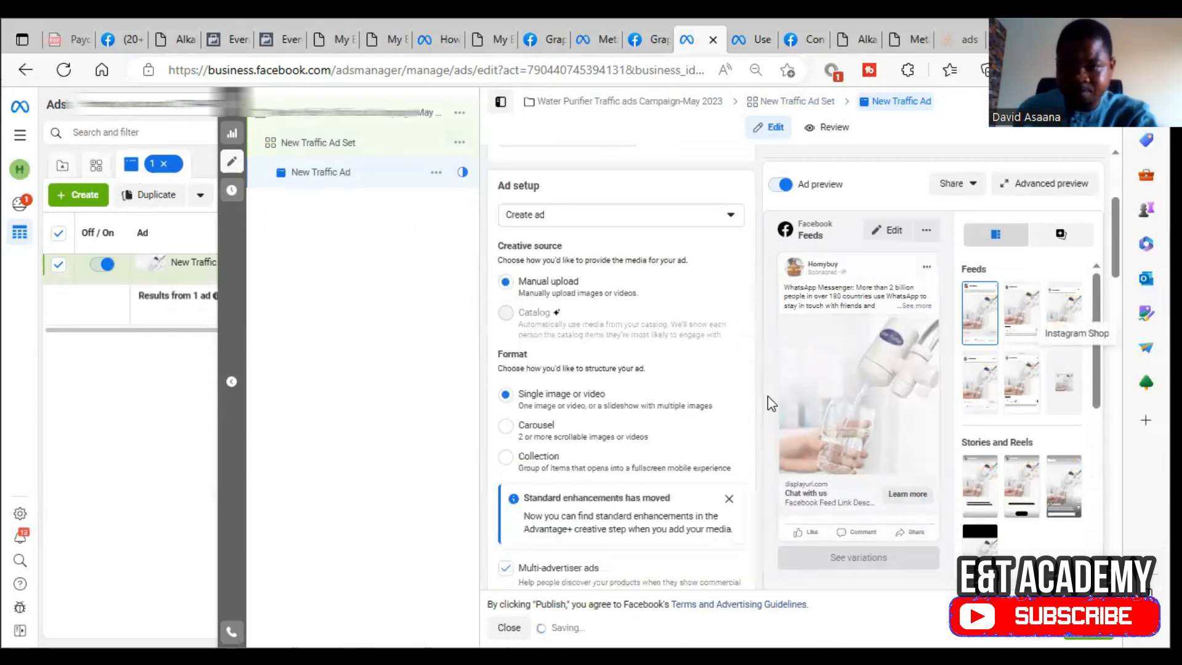
{"action": "scroll", "coordinate": [770, 403], "scroll_direction": "down", "scroll_amount": 10}
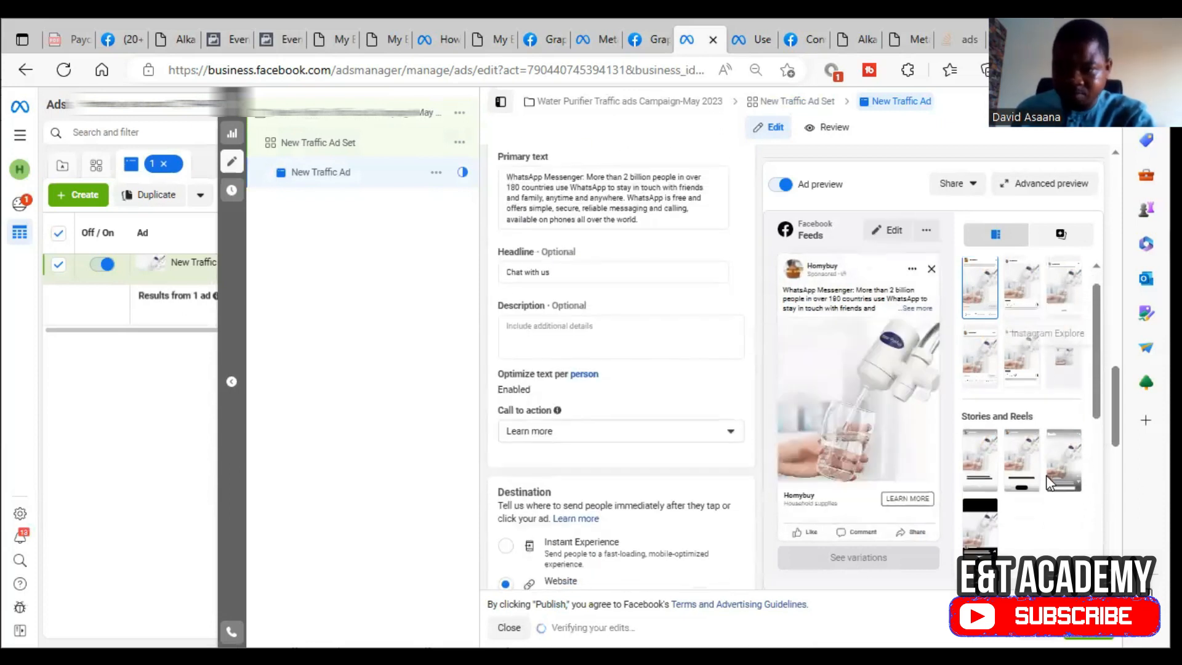
{"action": "scroll", "coordinate": [1049, 484], "scroll_direction": "down", "scroll_amount": 2}
{"action": "scroll", "coordinate": [667, 330], "scroll_direction": "down", "scroll_amount": 10}
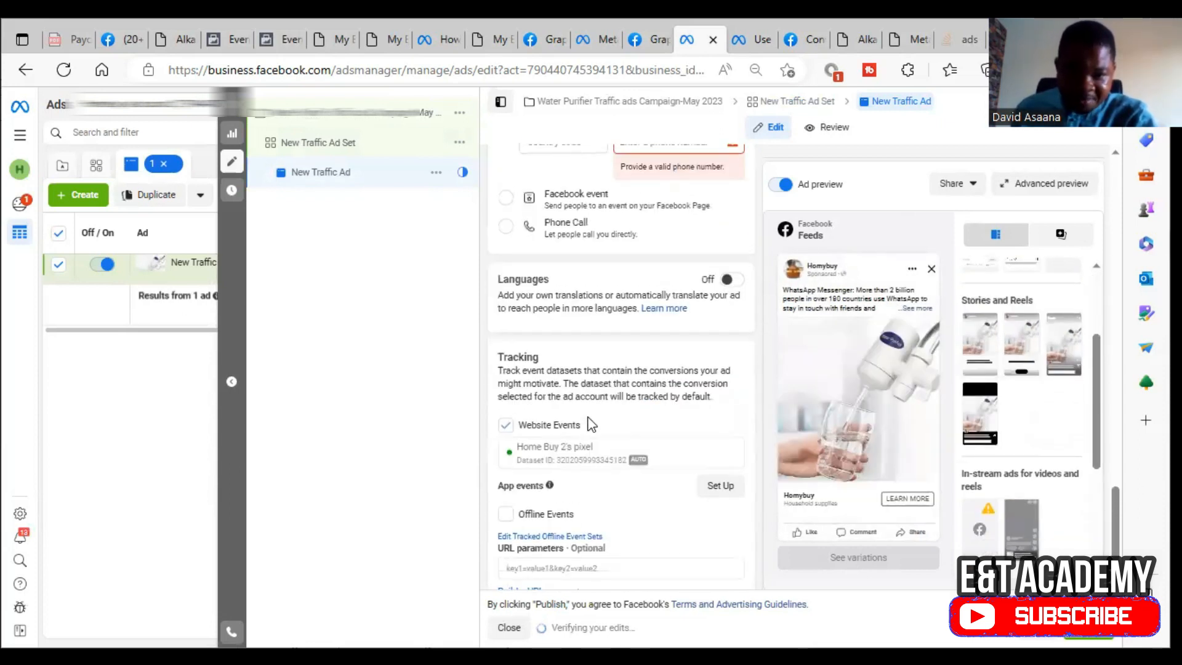
{"action": "scroll", "coordinate": [591, 424], "scroll_direction": "down", "scroll_amount": 1}
{"action": "scroll", "coordinate": [719, 412], "scroll_direction": "up", "scroll_amount": 10}
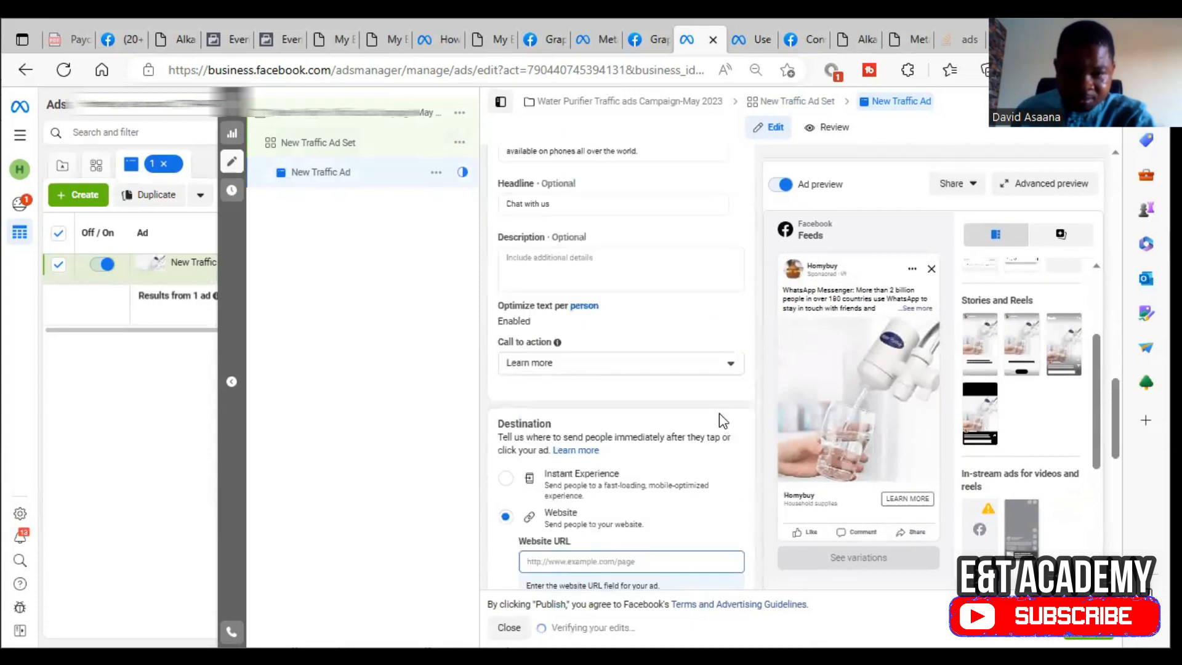
{"action": "scroll", "coordinate": [652, 433], "scroll_direction": "down", "scroll_amount": 5}
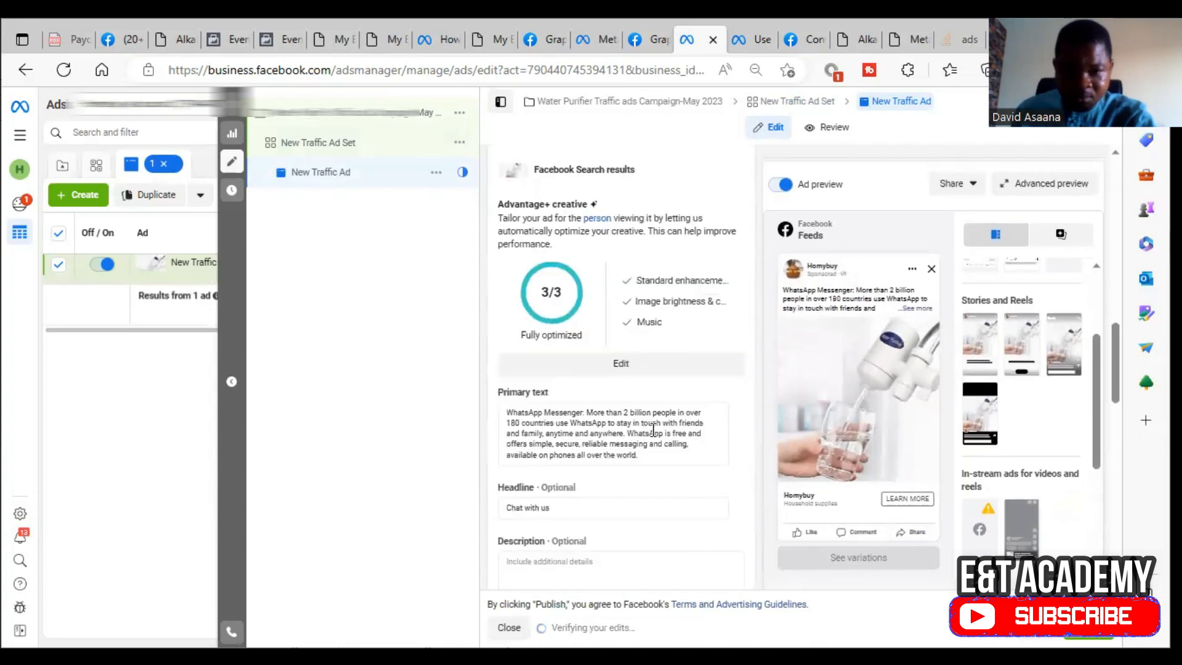
{"action": "left_click", "coordinate": [651, 424]}
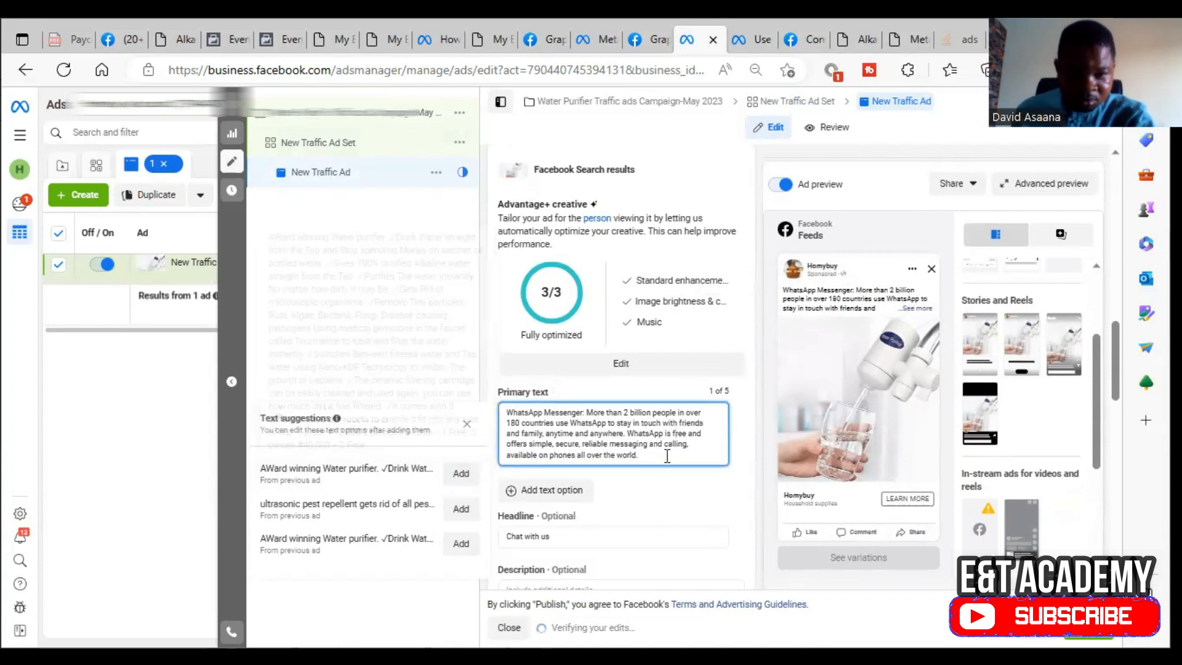
{"action": "left_click", "coordinate": [461, 473]}
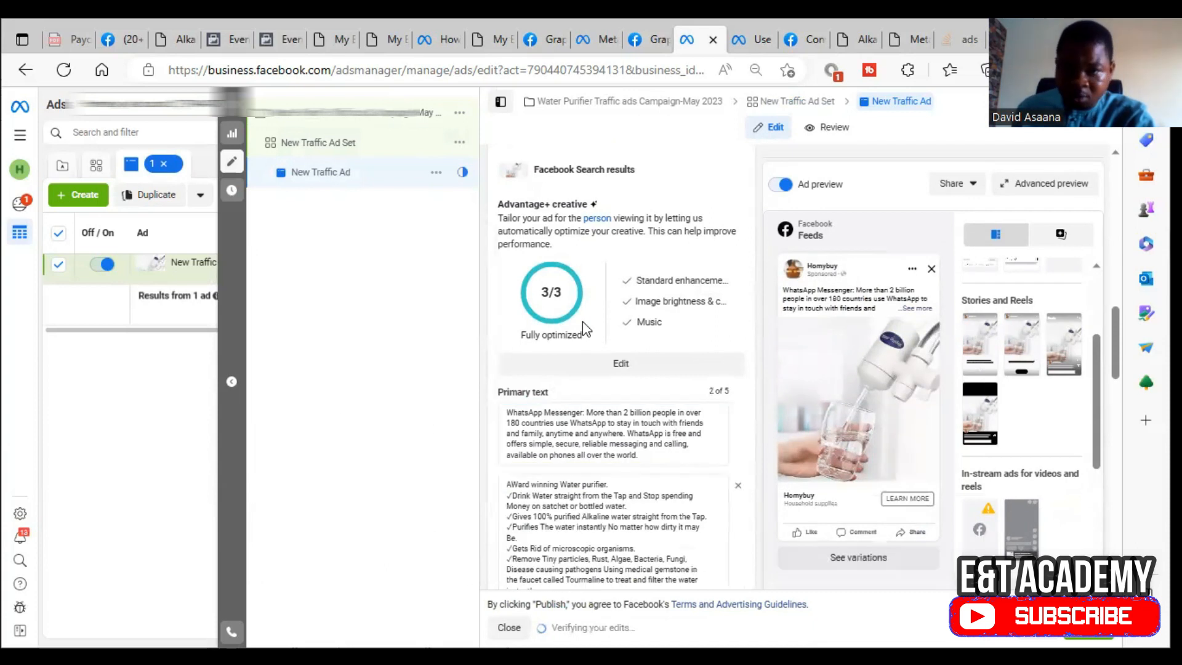
- Turn off the call extension under the ad's Website destination
{"action": "scroll", "coordinate": [615, 370], "scroll_direction": "down", "scroll_amount": 8}
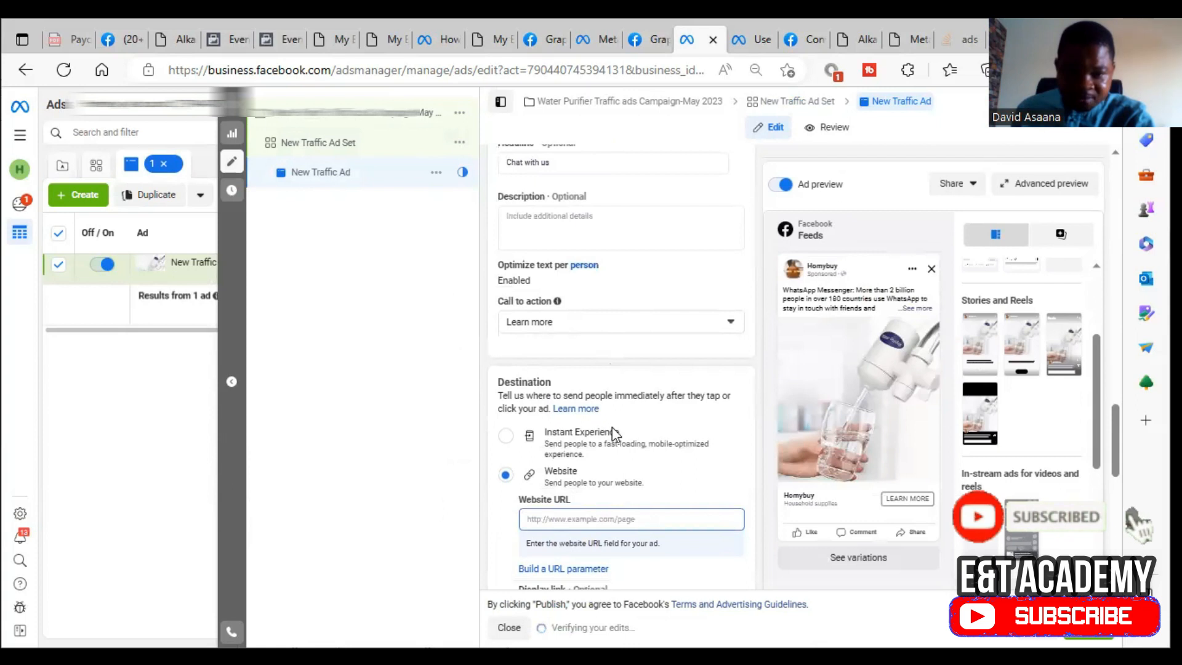
{"action": "scroll", "coordinate": [609, 382], "scroll_direction": "down", "scroll_amount": 3}
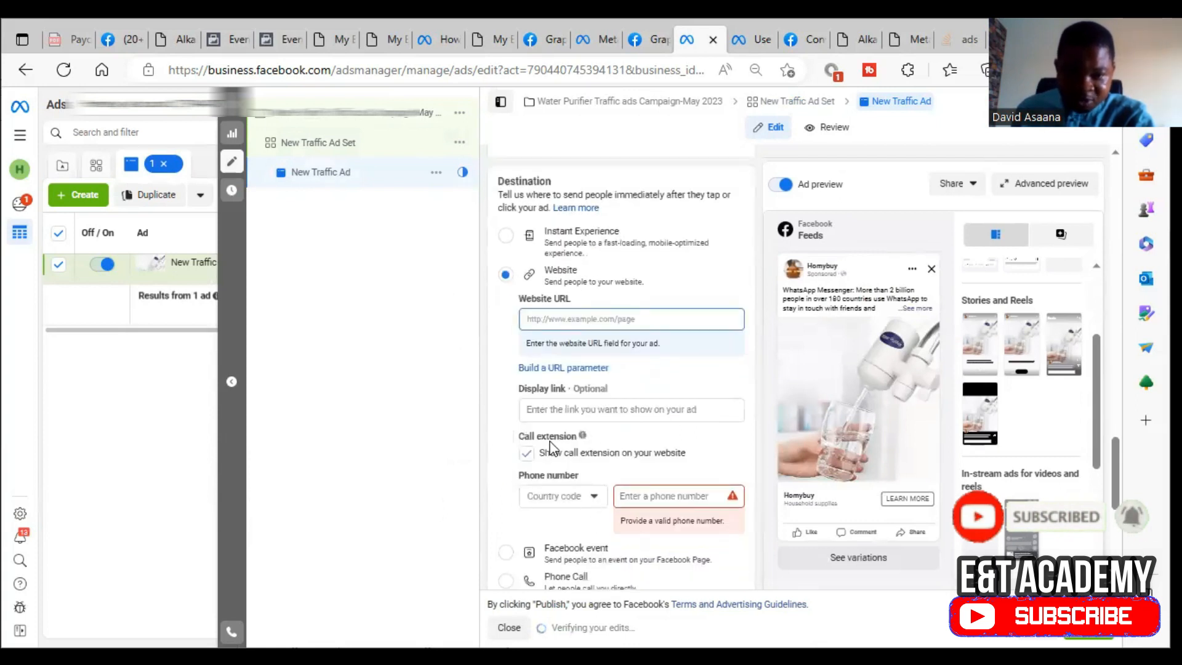
{"action": "left_click", "coordinate": [526, 454]}
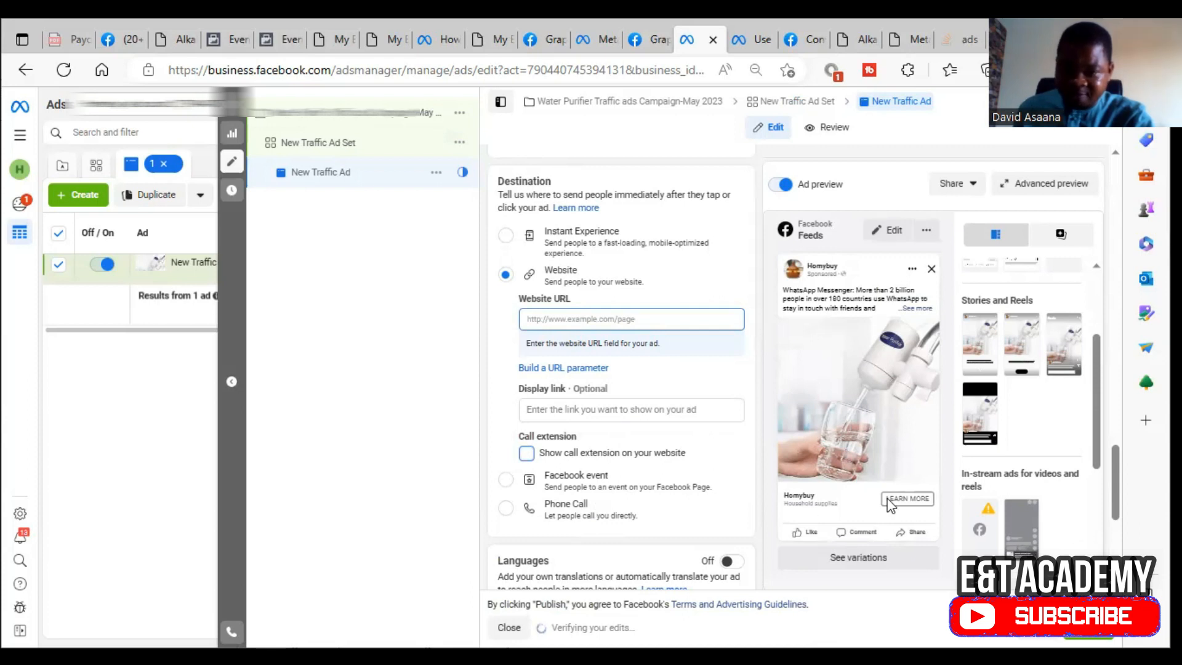
{"action": "scroll", "coordinate": [629, 411], "scroll_direction": "up", "scroll_amount": 3}
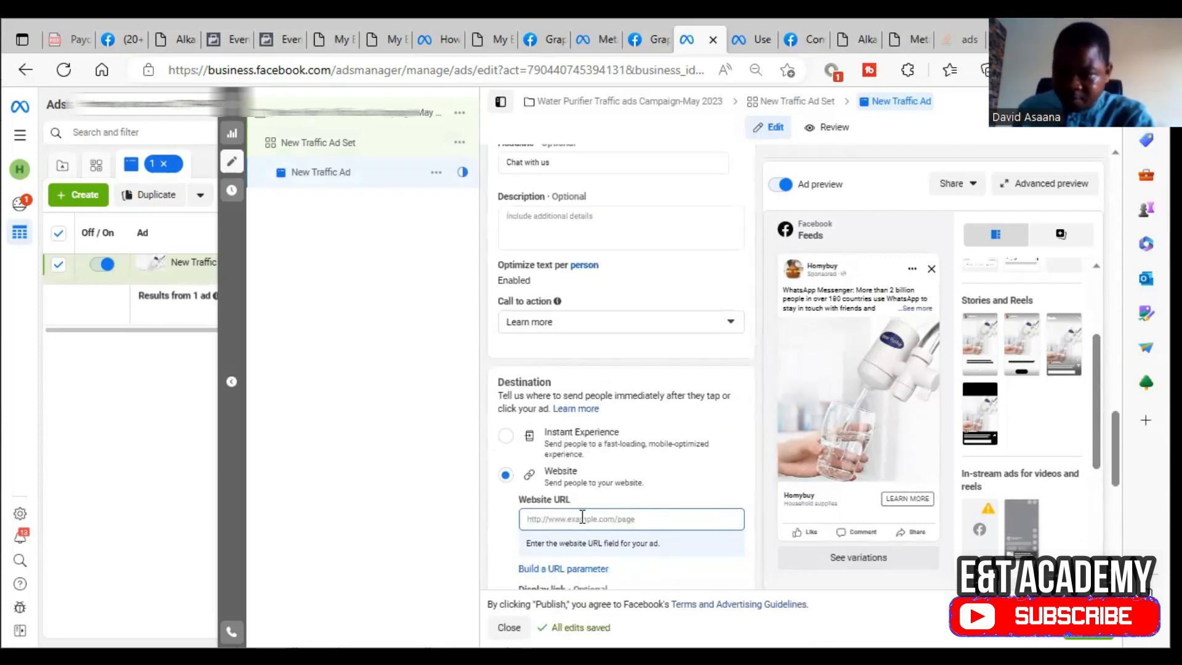
{"action": "left_click", "coordinate": [434, 41]}
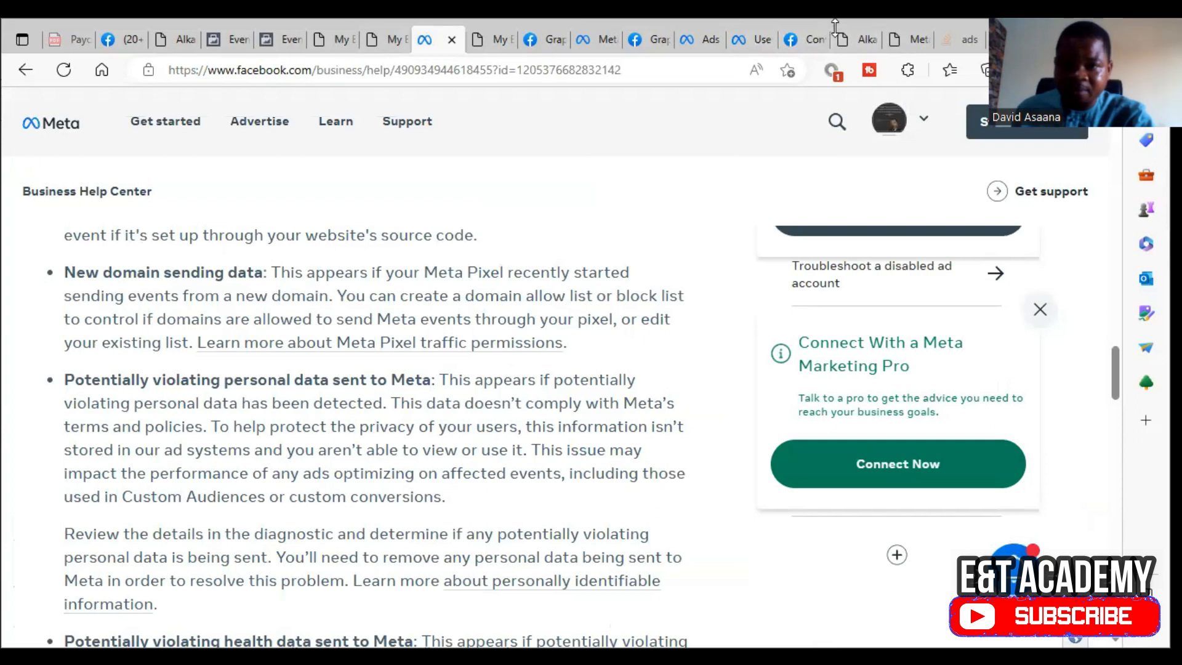
{"action": "left_click", "coordinate": [858, 41]}
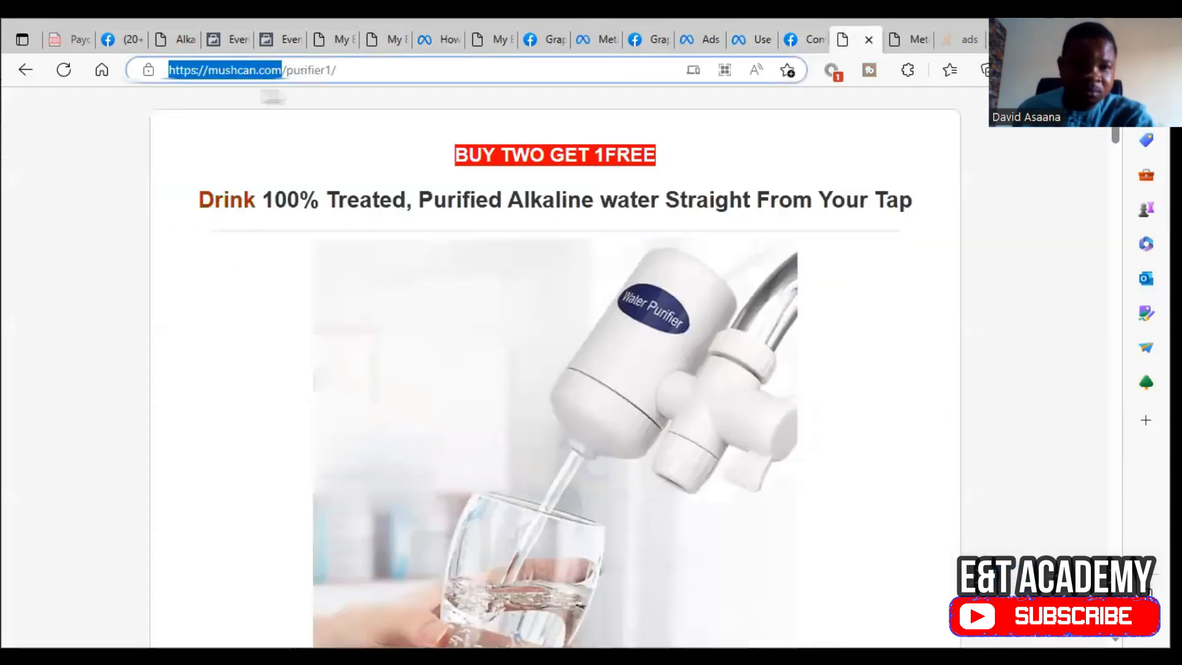
{"action": "left_click", "coordinate": [274, 70]}
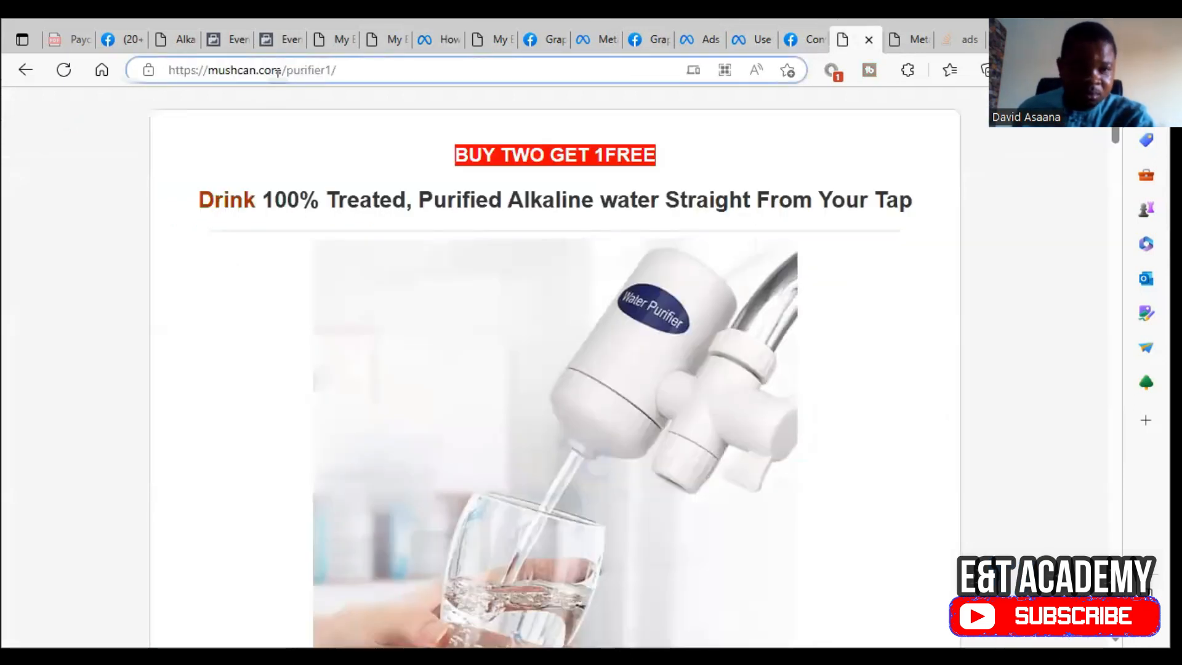
{"action": "triple_click", "coordinate": [277, 70]}
{"action": "right_click", "coordinate": [280, 71]}
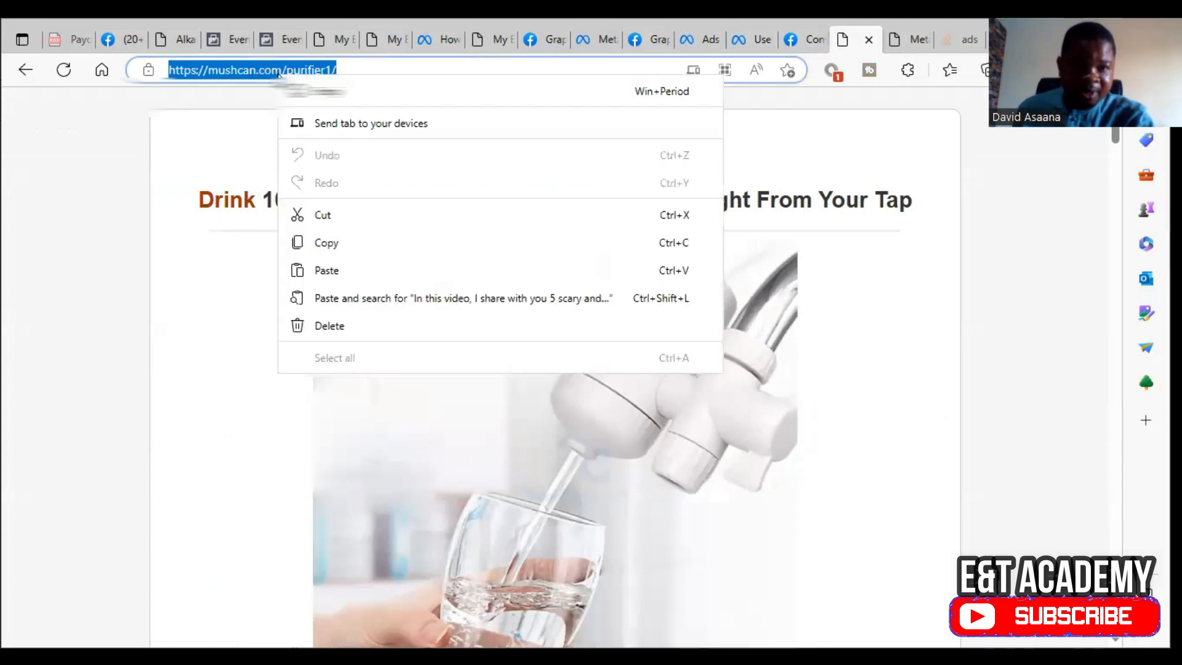
{"action": "left_click", "coordinate": [350, 241]}
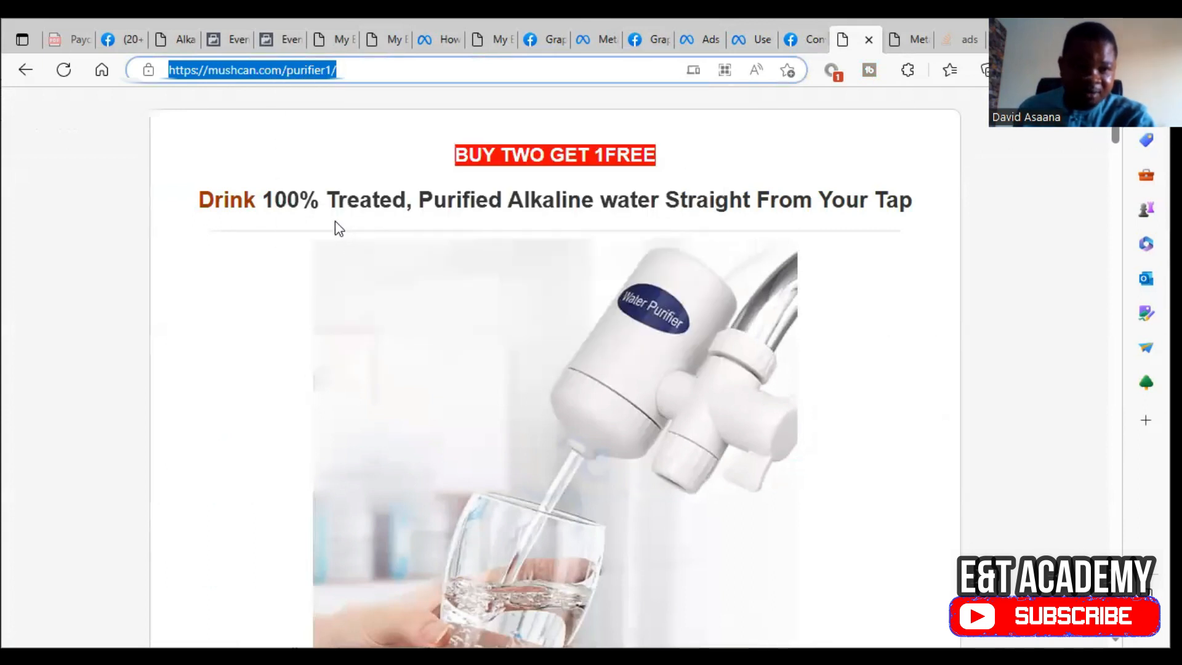
{"action": "left_click", "coordinate": [178, 38]}
{"action": "left_click", "coordinate": [224, 36]}
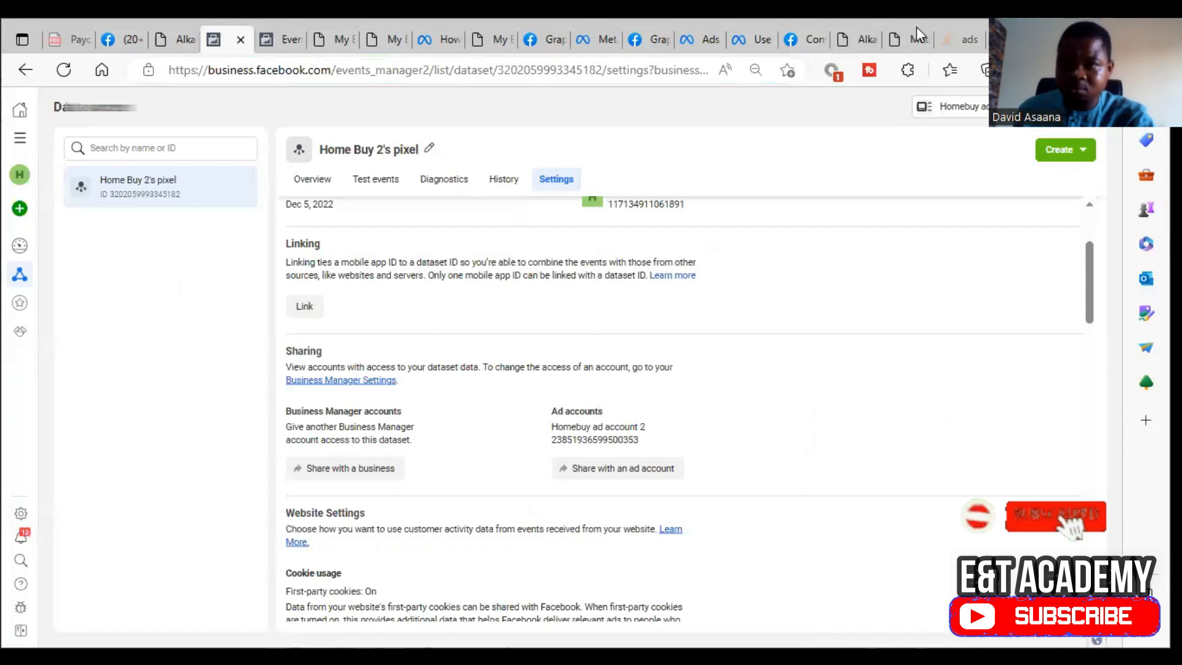
{"action": "left_click", "coordinate": [916, 36]}
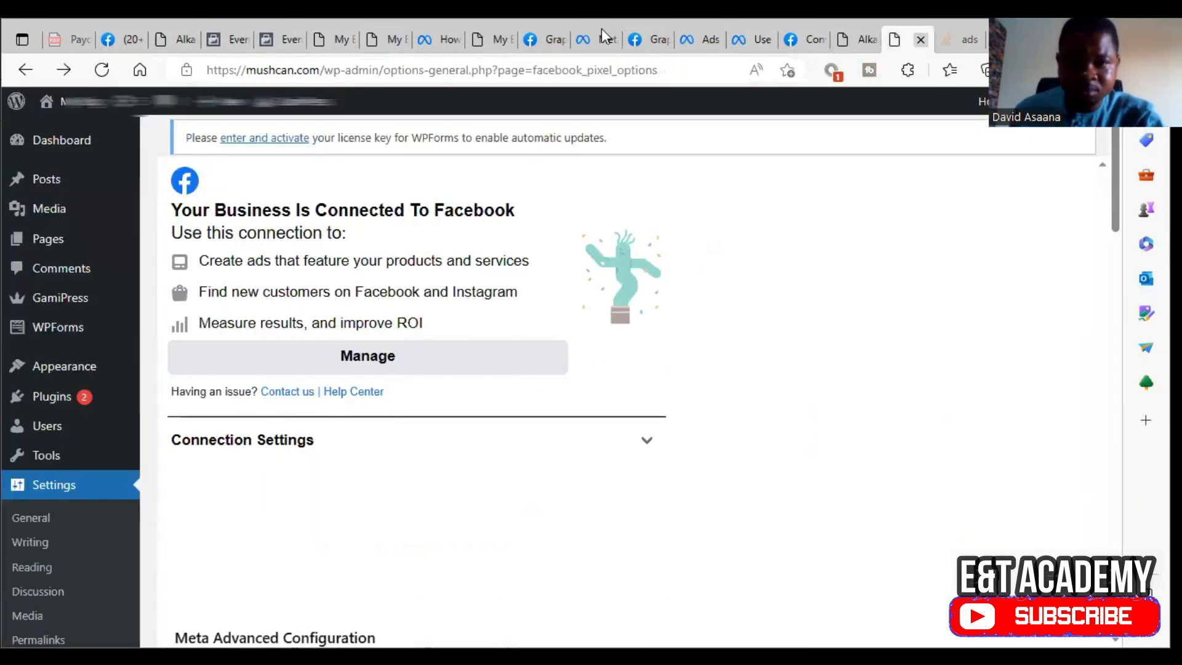
{"action": "left_click", "coordinate": [392, 31]}
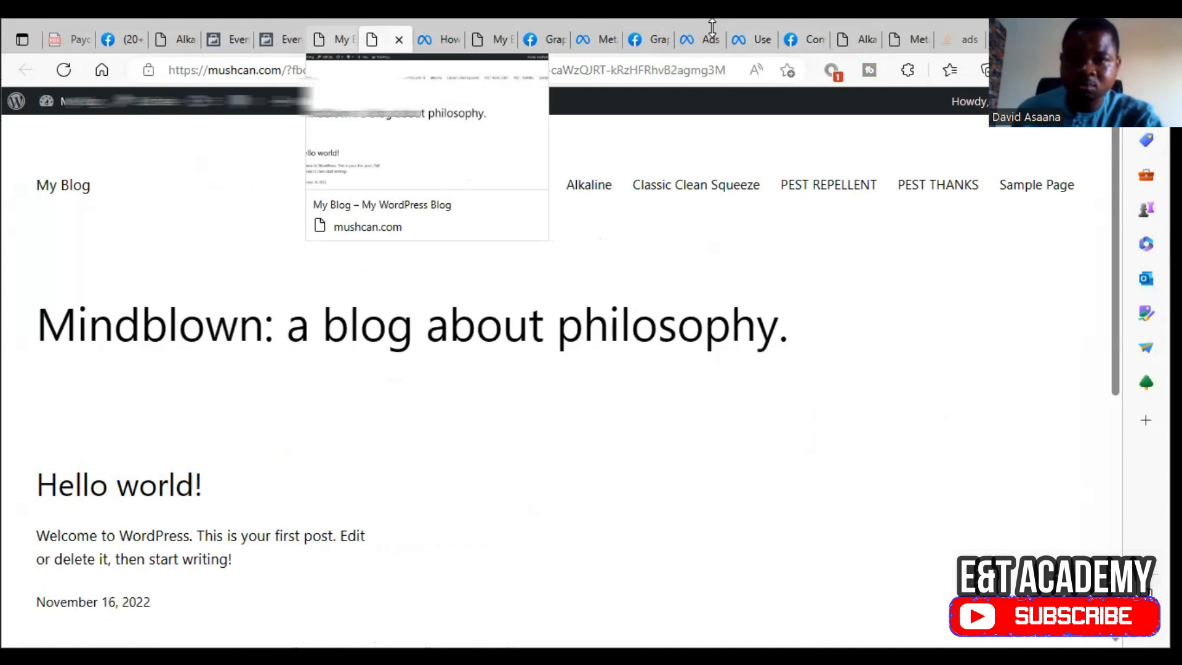
{"action": "left_click", "coordinate": [908, 40]}
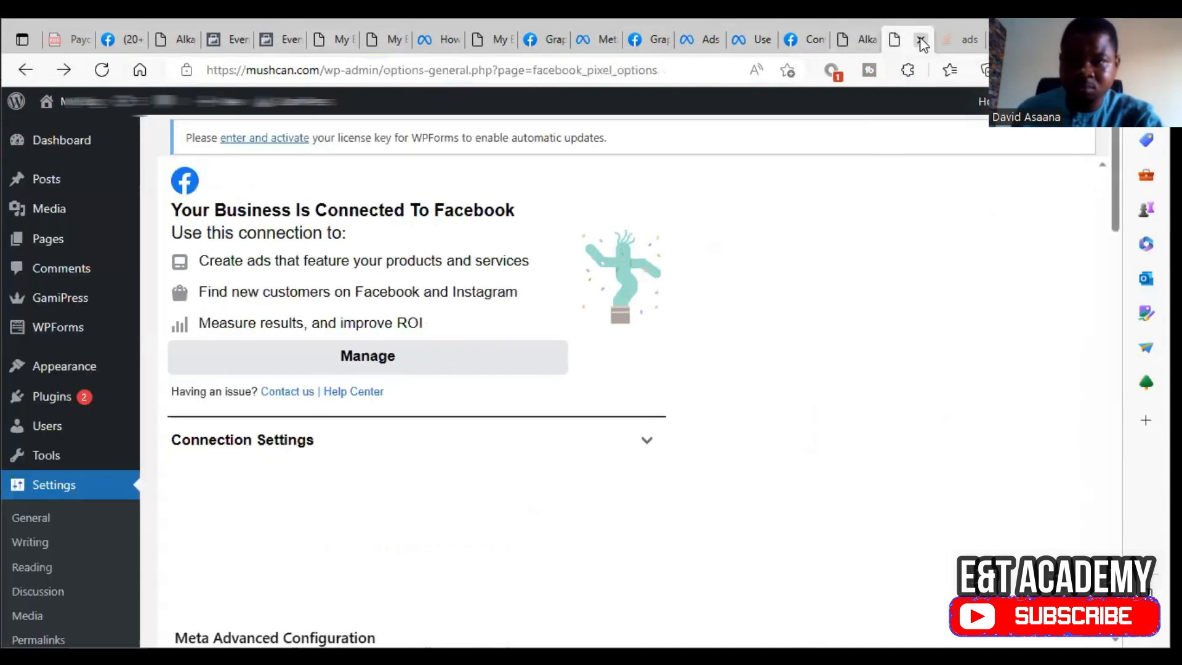
{"action": "left_click", "coordinate": [807, 38]}
{"action": "left_click", "coordinate": [757, 35]}
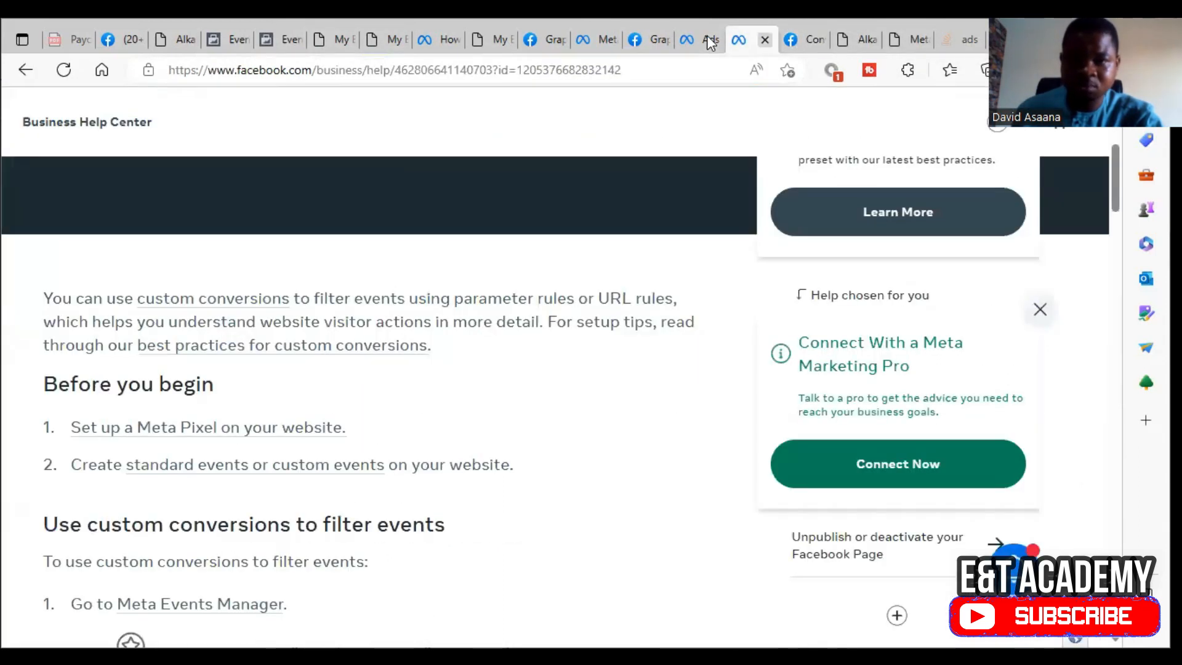
{"action": "left_click", "coordinate": [707, 35]}
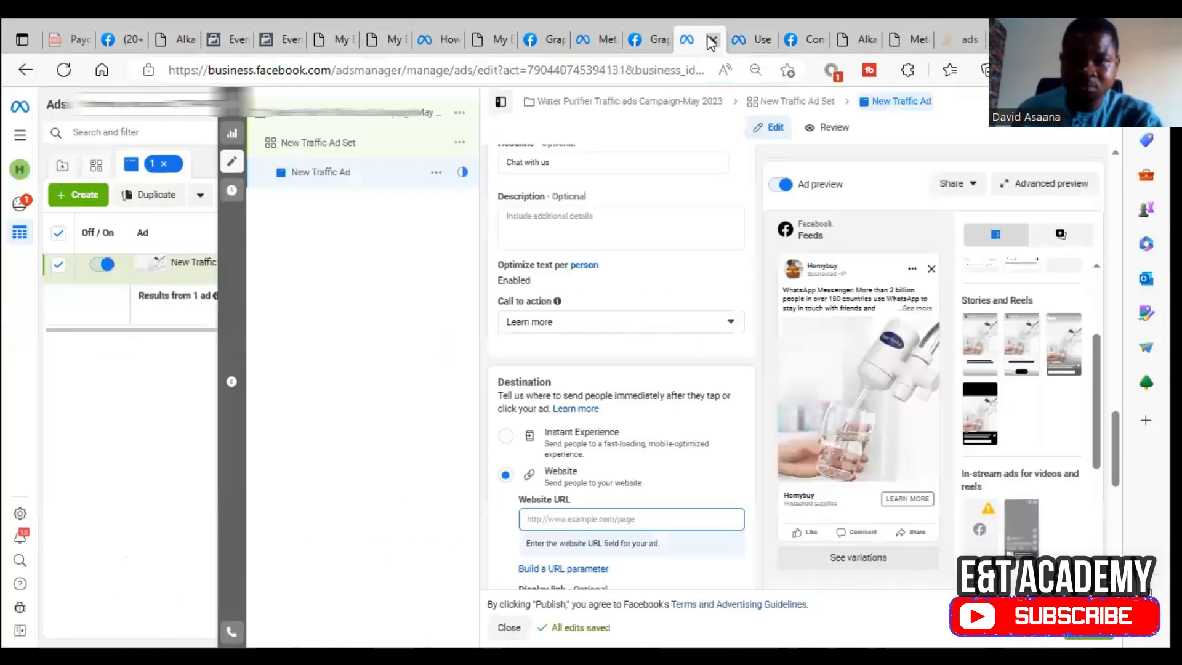
{"action": "right_click", "coordinate": [596, 516]}
{"action": "left_click", "coordinate": [667, 357]}
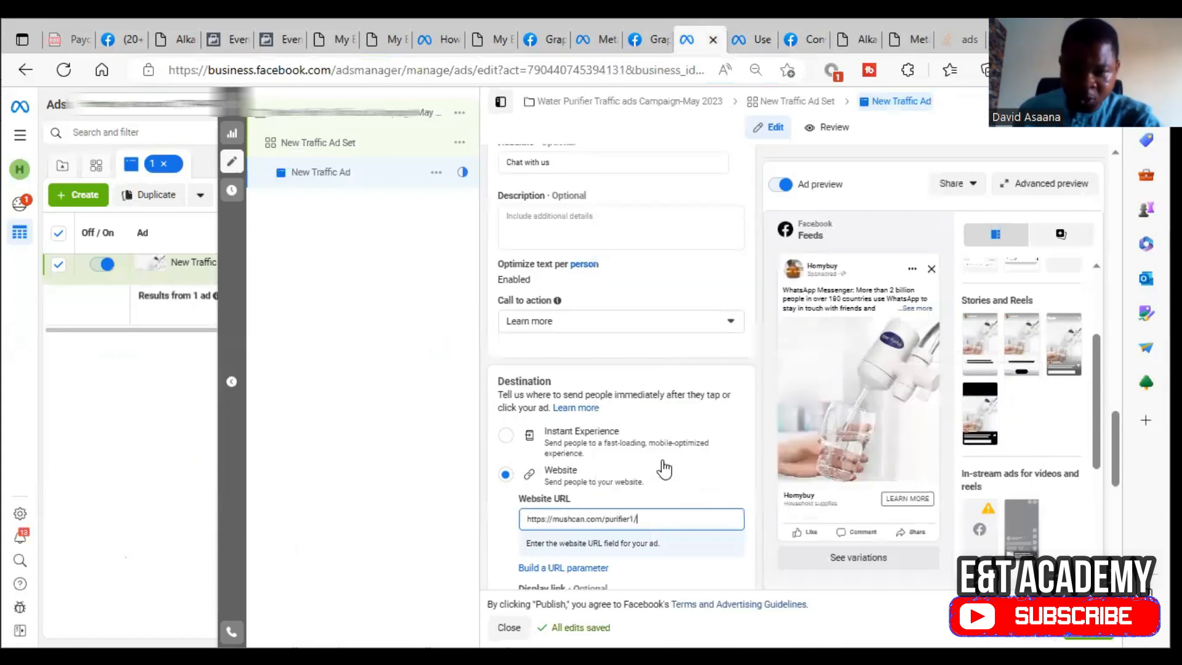
- Review the ad's remaining destination and tracking settings, and publish the Water Purifier Traffic ads Campaign-May 2023 with its ad set and ad
{"action": "scroll", "coordinate": [664, 477], "scroll_direction": "down", "scroll_amount": 7}
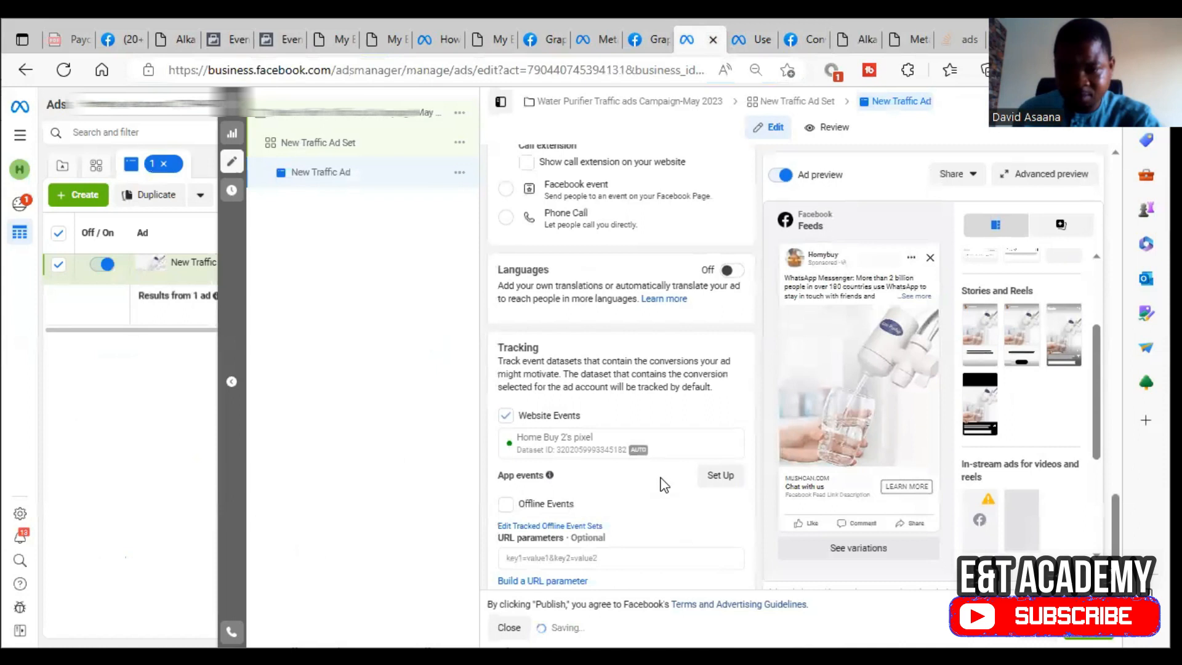
{"action": "scroll", "coordinate": [664, 485], "scroll_direction": "down", "scroll_amount": 1}
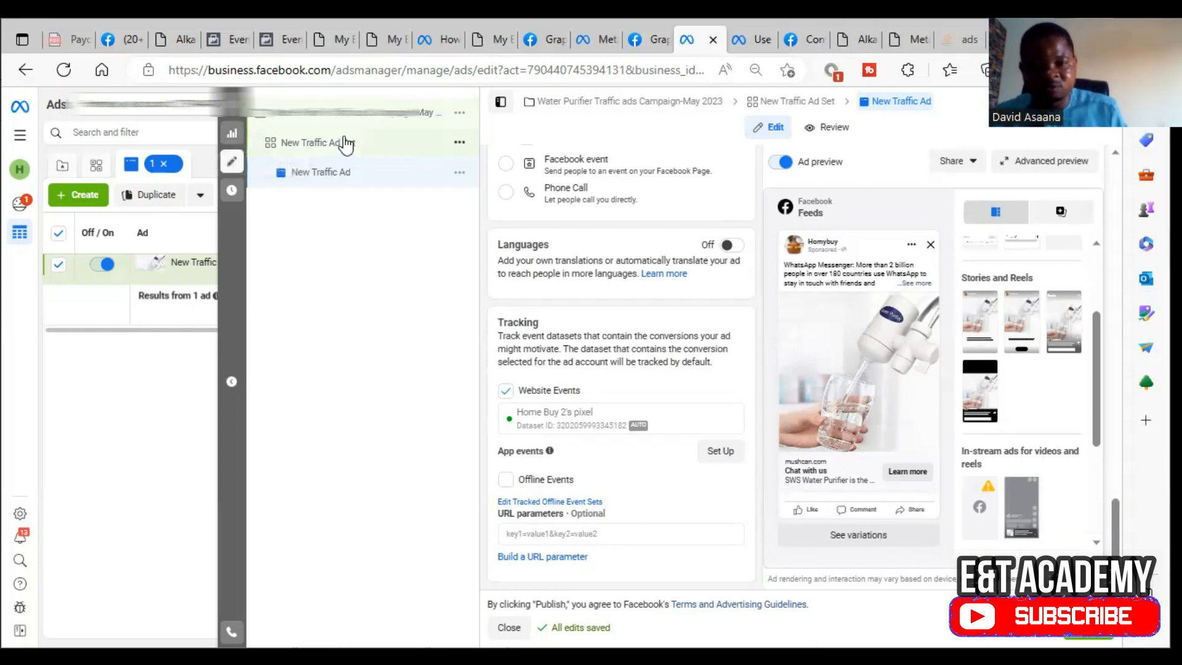
{"action": "left_click", "coordinate": [1088, 628]}
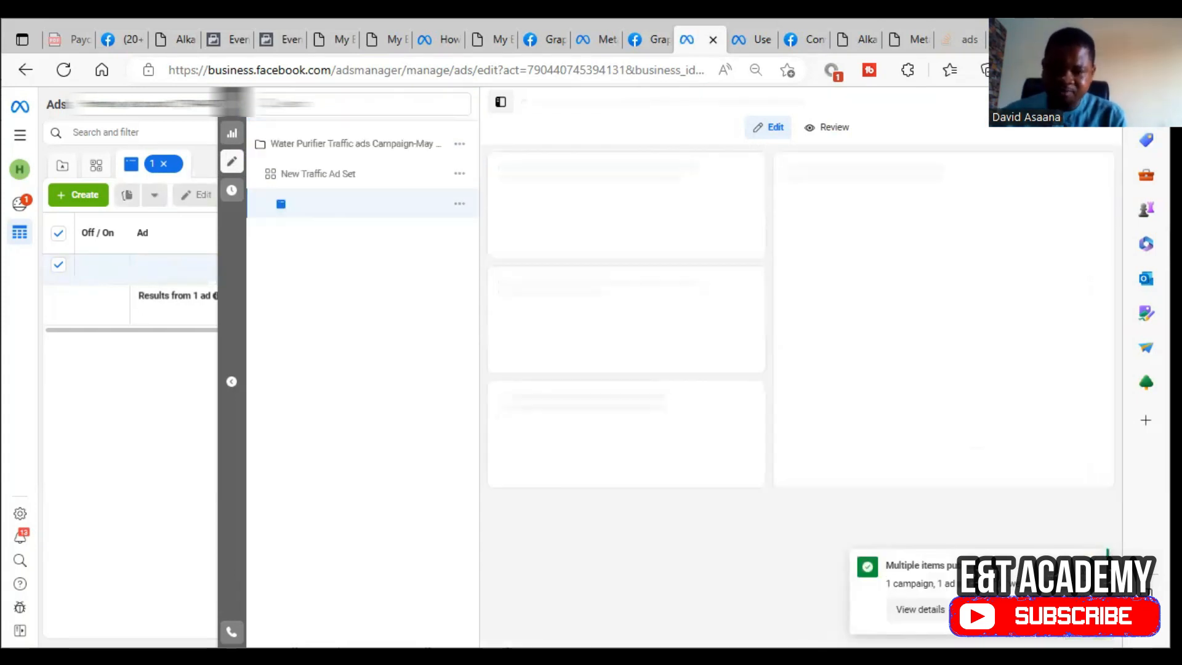
- Close the ad editor and clear the ad, ad set and campaign selections to list all campaigns in the account
{"action": "left_click", "coordinate": [229, 106]}
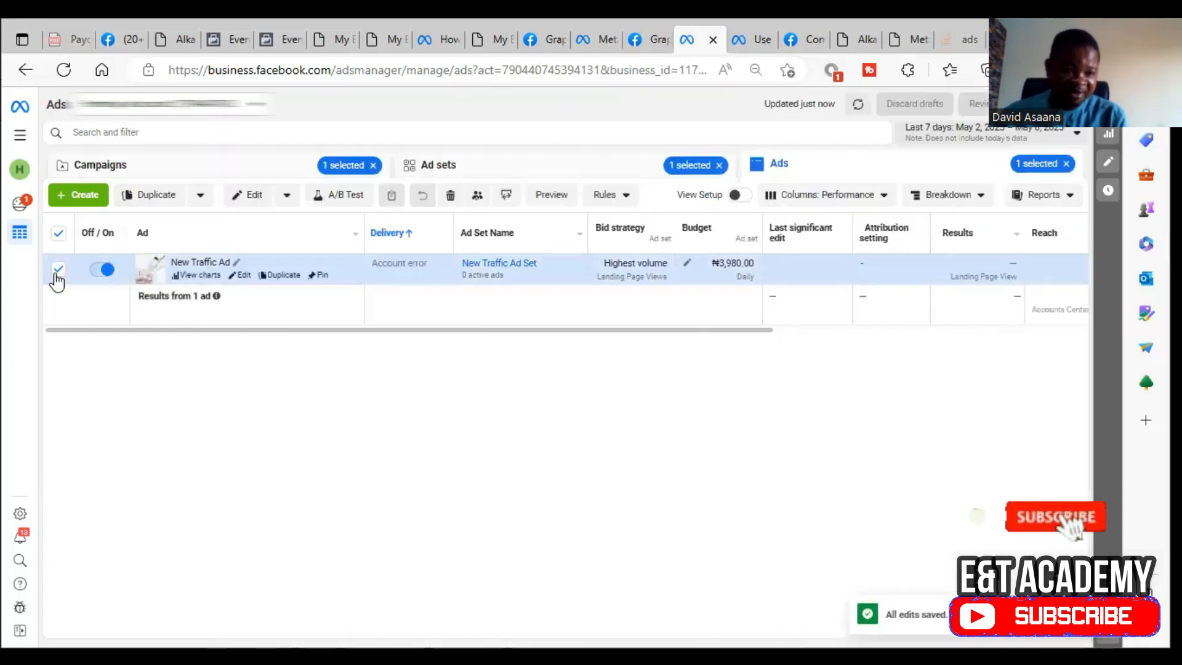
{"action": "left_click", "coordinate": [57, 271]}
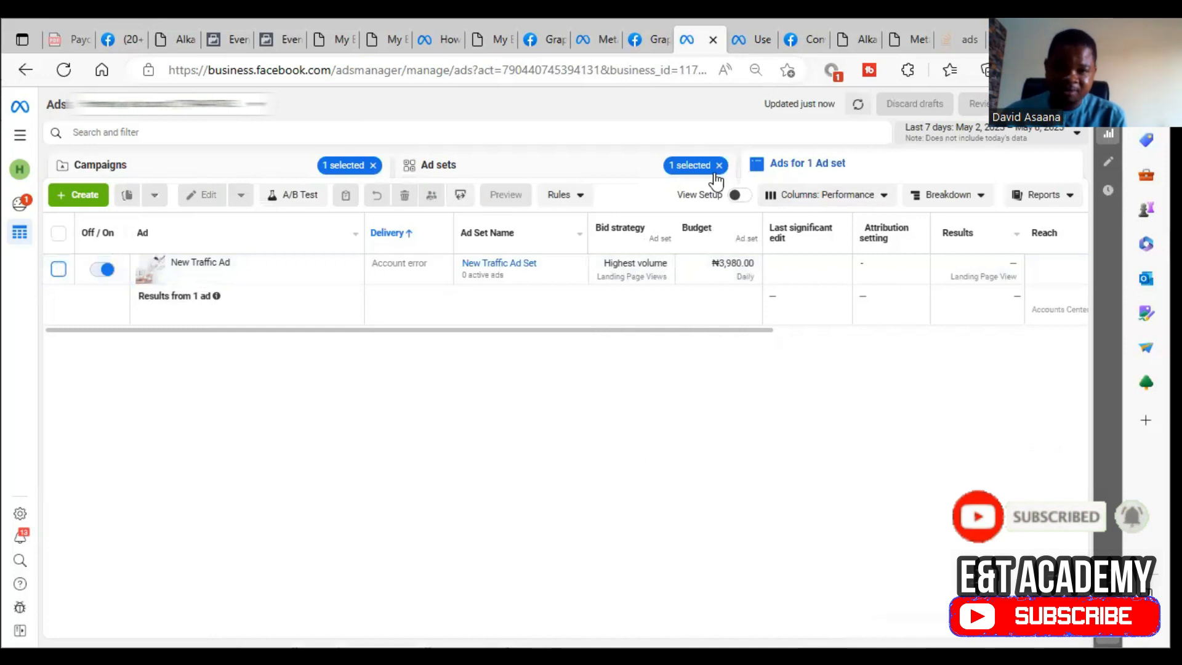
{"action": "left_click", "coordinate": [718, 165]}
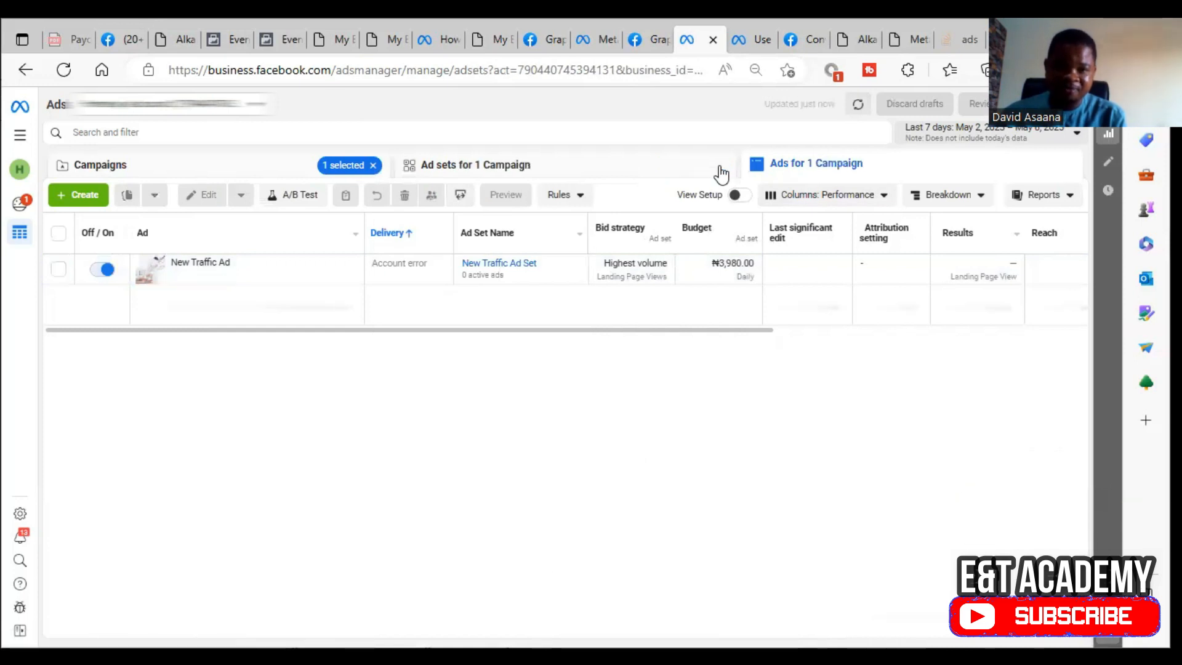
{"action": "left_click", "coordinate": [373, 164]}
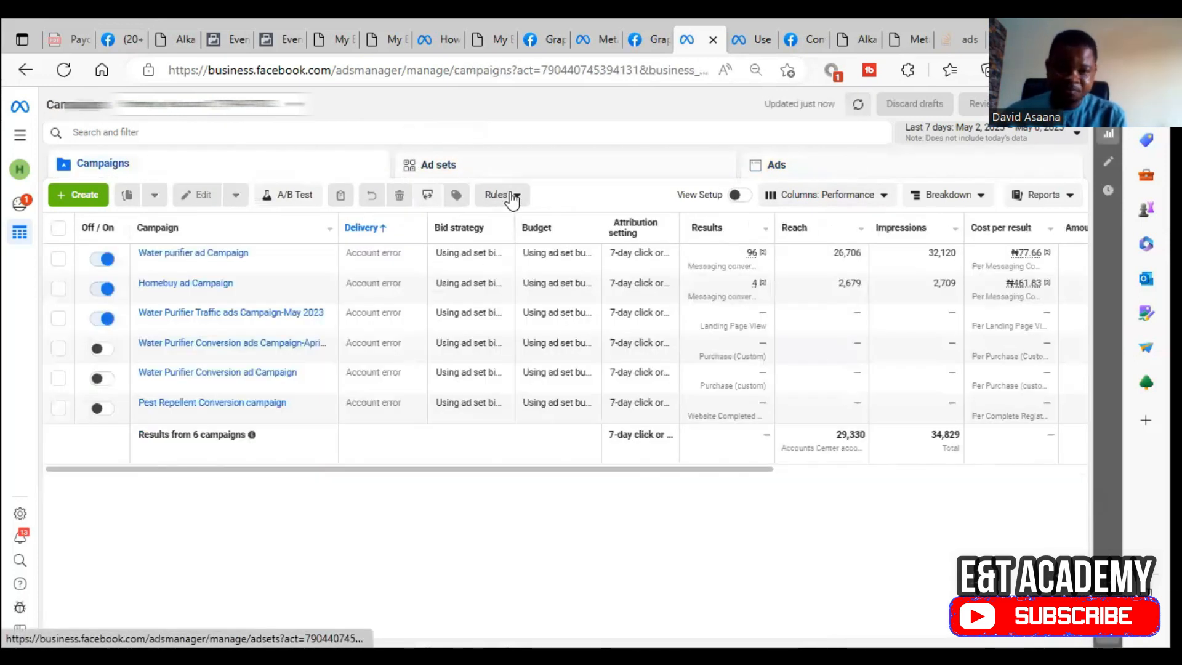